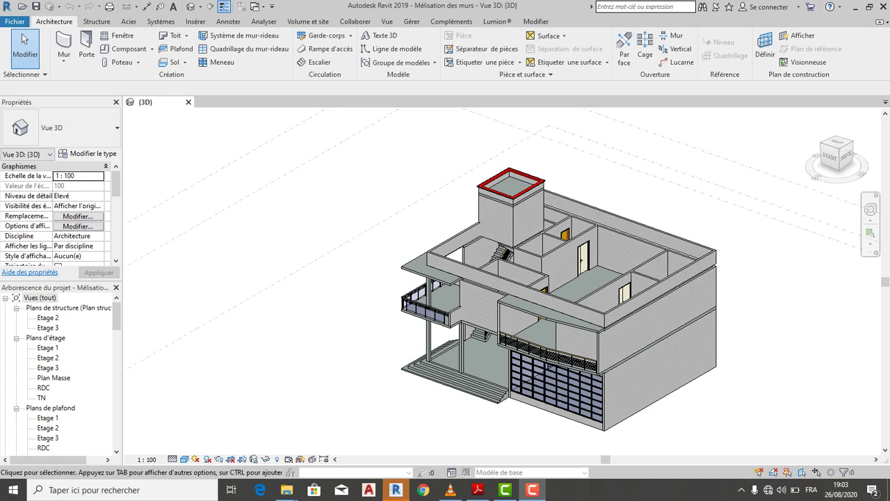
pyautogui.scroll(2, 615, 341)
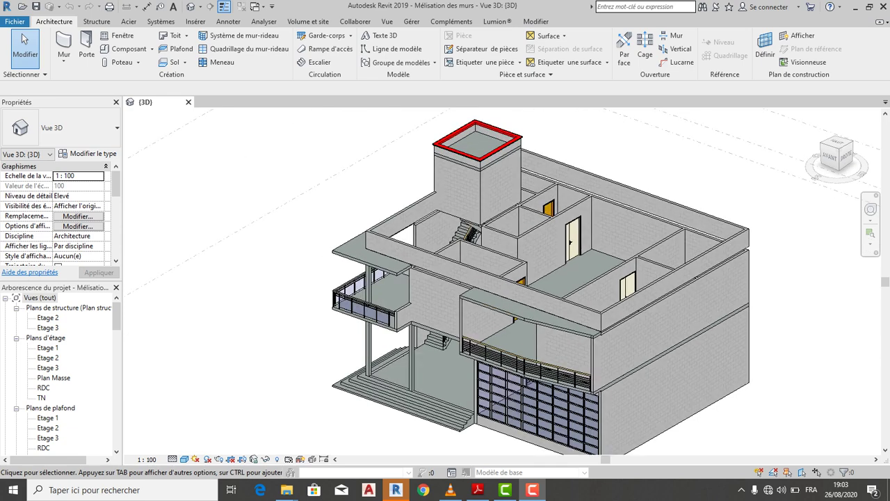
pyautogui.scroll(2, 542, 229)
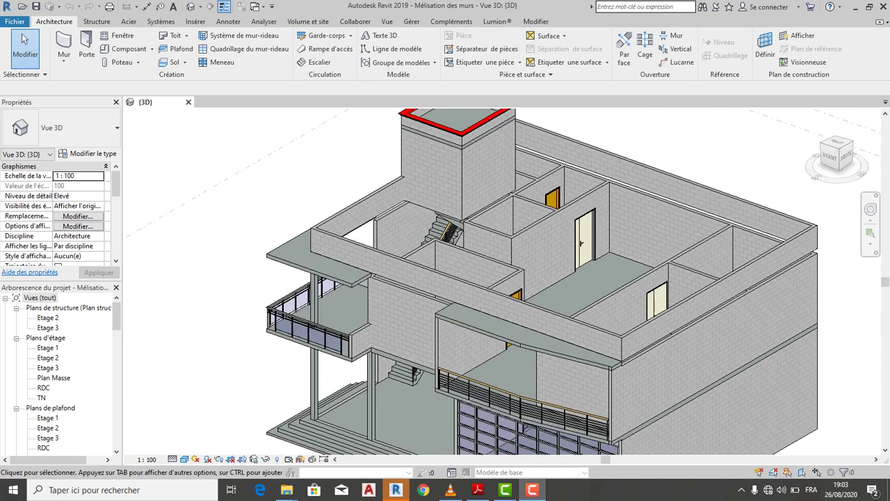
pyautogui.scroll(2, 580, 242)
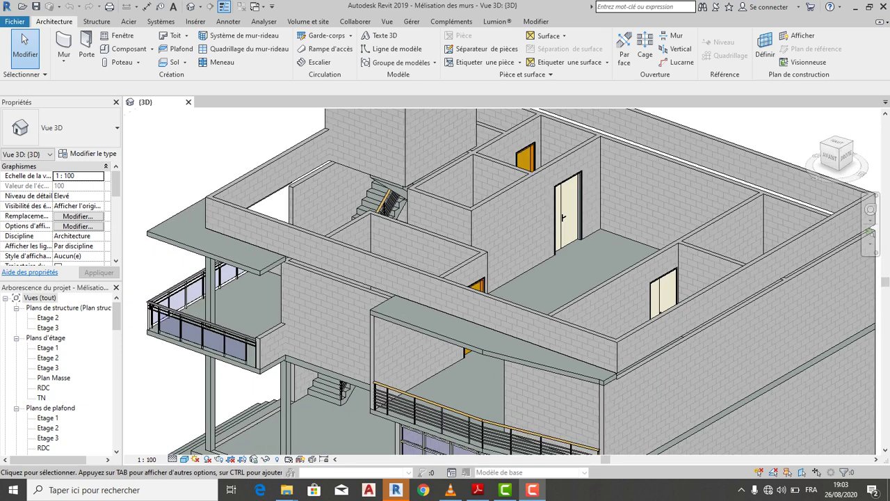
pyautogui.scroll(2, 536, 201)
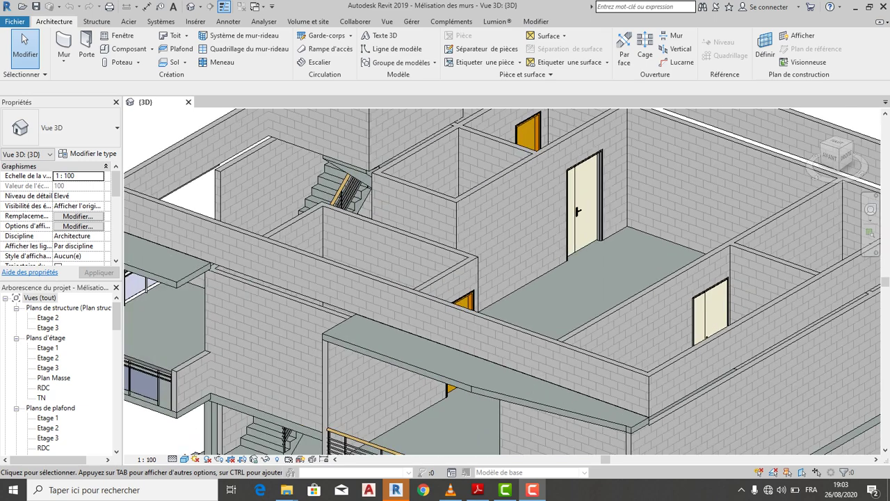
pyautogui.scroll(-3, 510, 218)
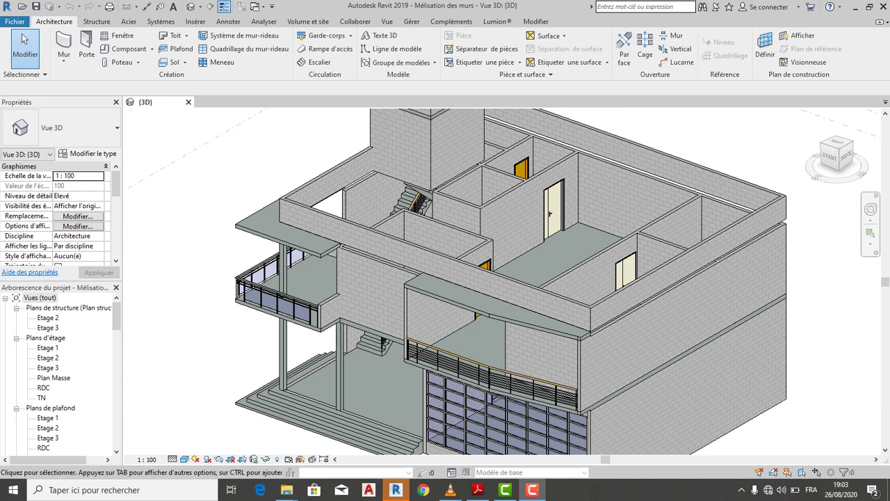
pyautogui.scroll(-2, 623, 179)
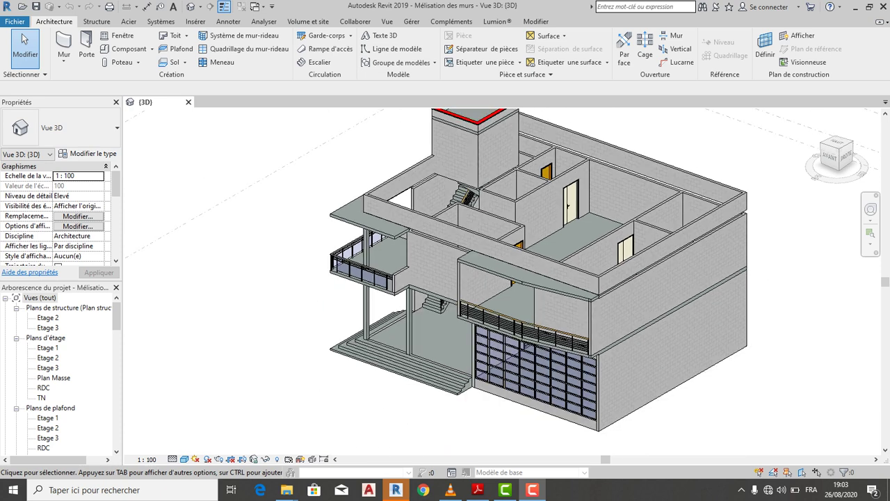
# - Open the Etage 1 floor plan and place an Int. Simple "Porte chambre 90" door in the right wall of the room beside the stairs
pyautogui.doubleClick(48, 347)
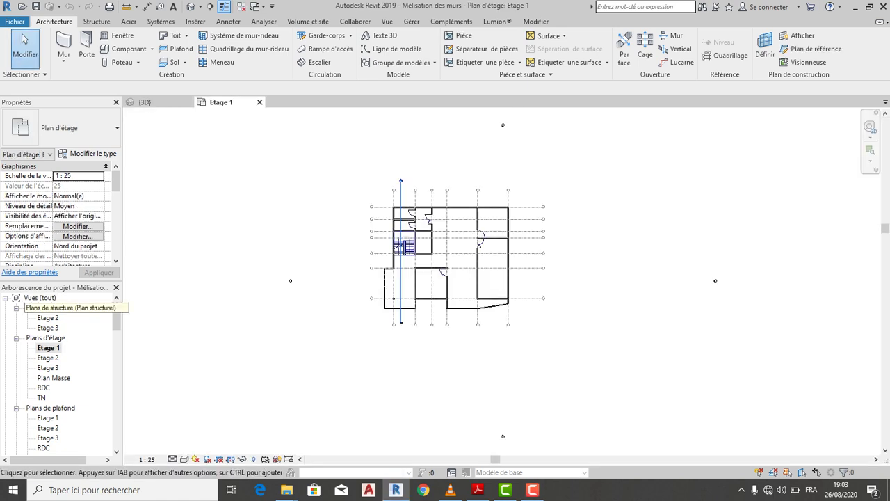
pyautogui.scroll(10, 420, 245)
pyautogui.scroll(-2, 468, 234)
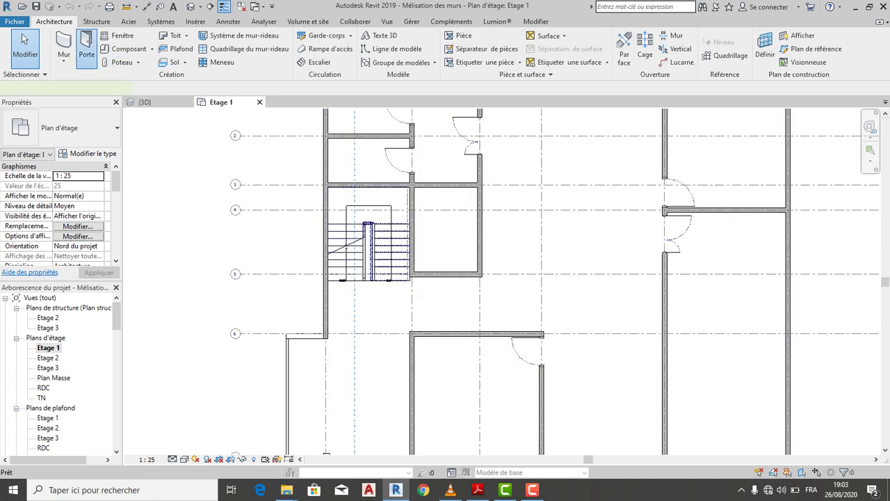
pyautogui.click(86, 53)
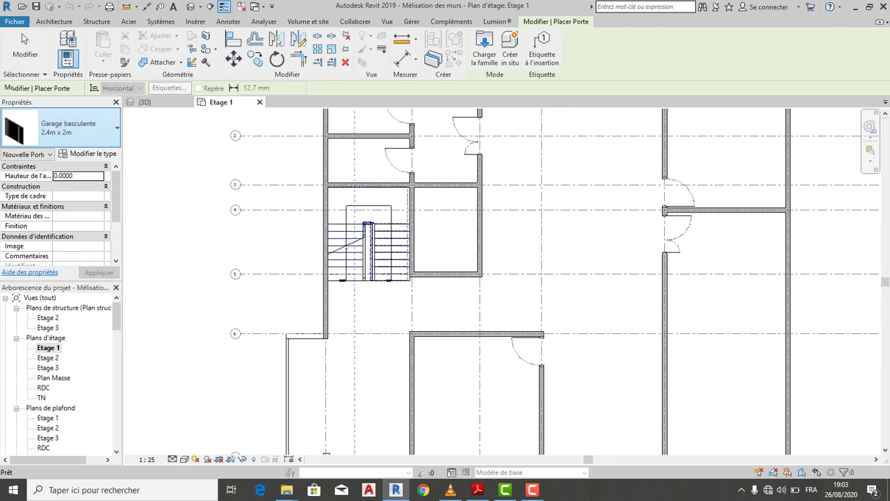
pyautogui.click(69, 128)
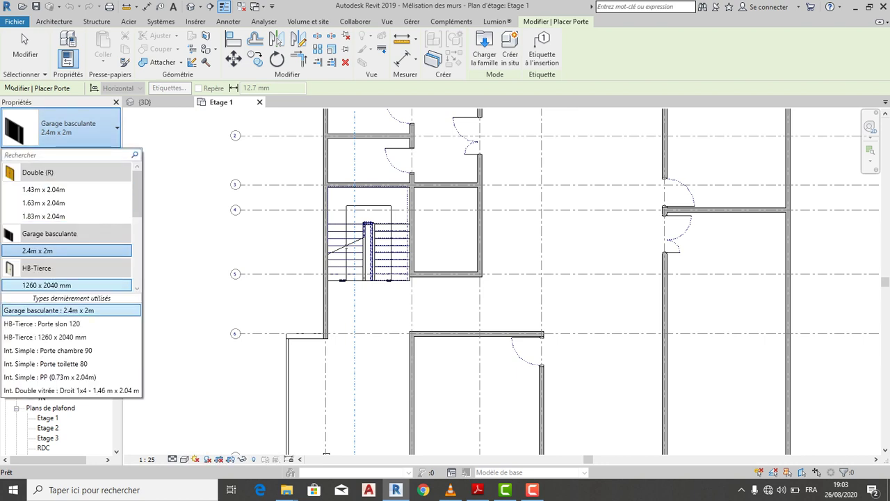
pyautogui.click(70, 350)
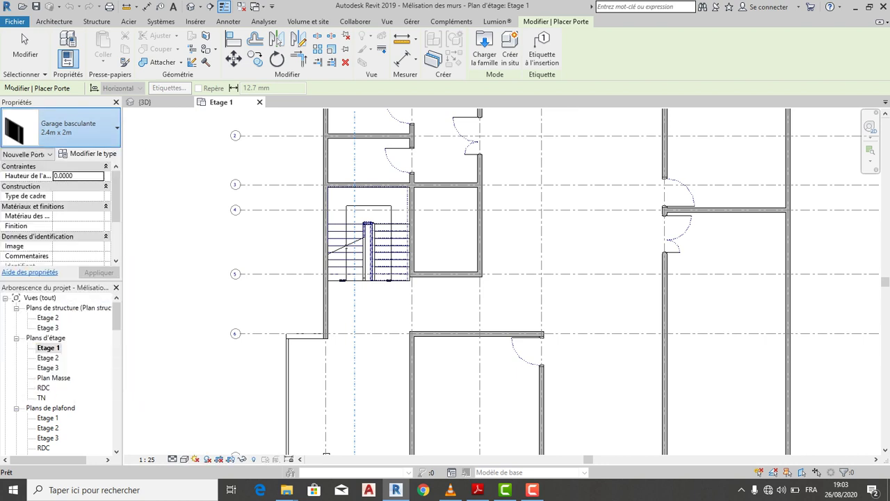
pyautogui.scroll(4, 479, 198)
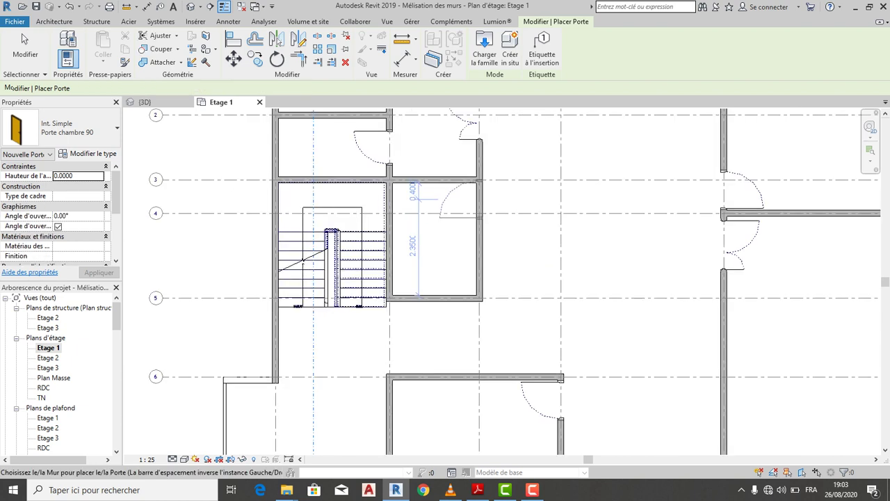
pyautogui.click(477, 209)
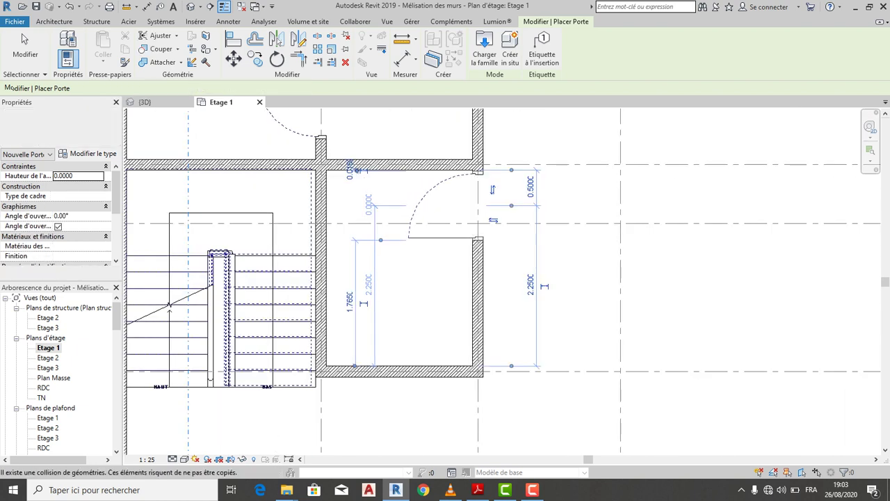
# - Flip the new door's swing so that its leaf hinges at the end nearest grid line 3
pyautogui.click(22, 33)
pyautogui.click(479, 209)
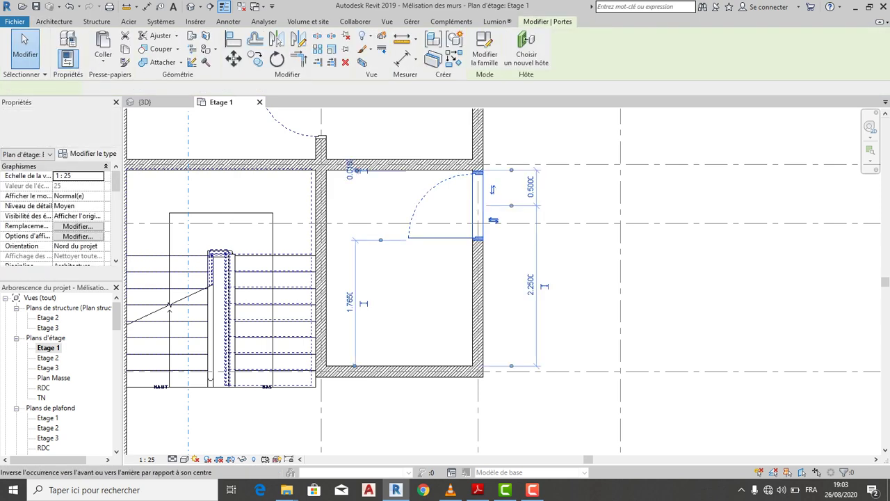
pyautogui.click(493, 189)
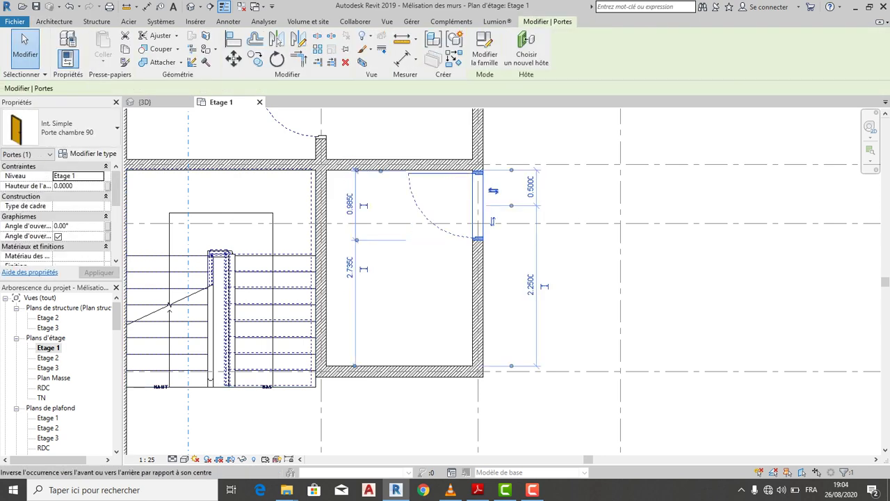
pyautogui.scroll(-2, 504, 247)
pyautogui.scroll(-8, 511, 249)
pyautogui.press('Escape')
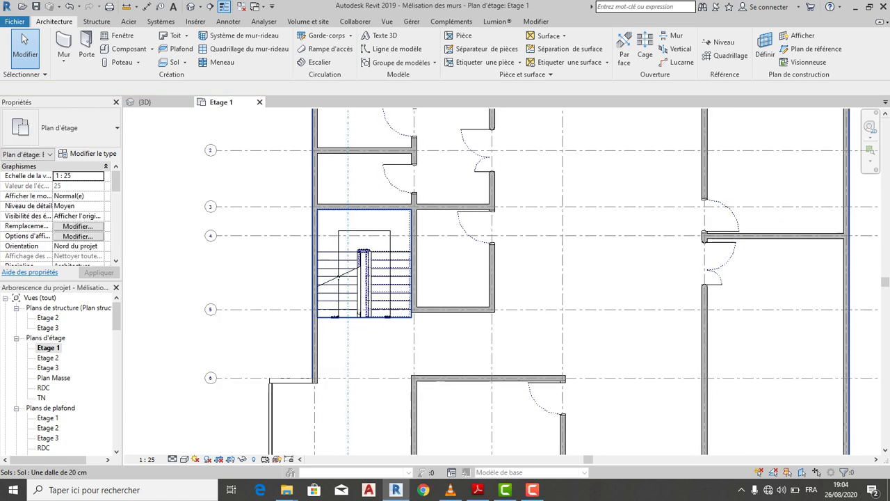
# - Switch to Adobe Reader and examine the ground-floor and first-floor plans in "les plans du projet.pdf"
pyautogui.moveTo(215, 332); pyautogui.dragTo(173, 311, button='middle')
pyautogui.hotkey('alt', 'Tab')
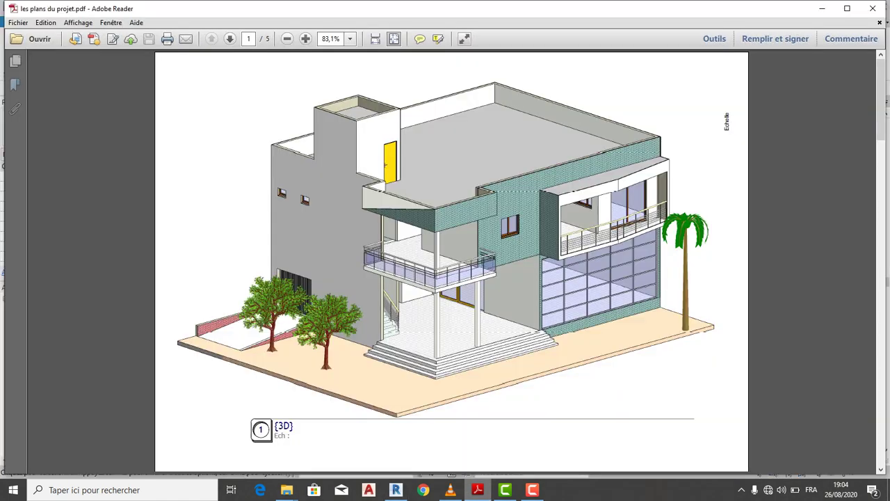
pyautogui.scroll(-5, 452, 257)
pyautogui.click(212, 38)
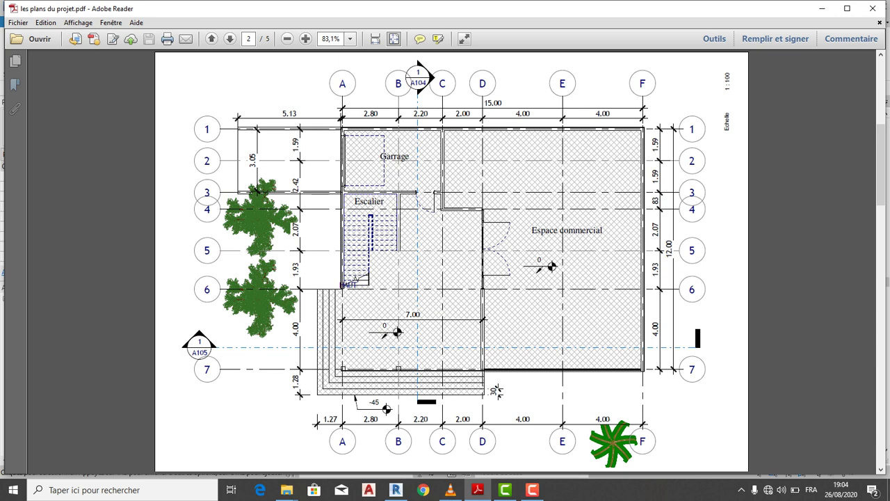
pyautogui.scroll(-2, 451, 261)
pyautogui.scroll(1, 451, 261)
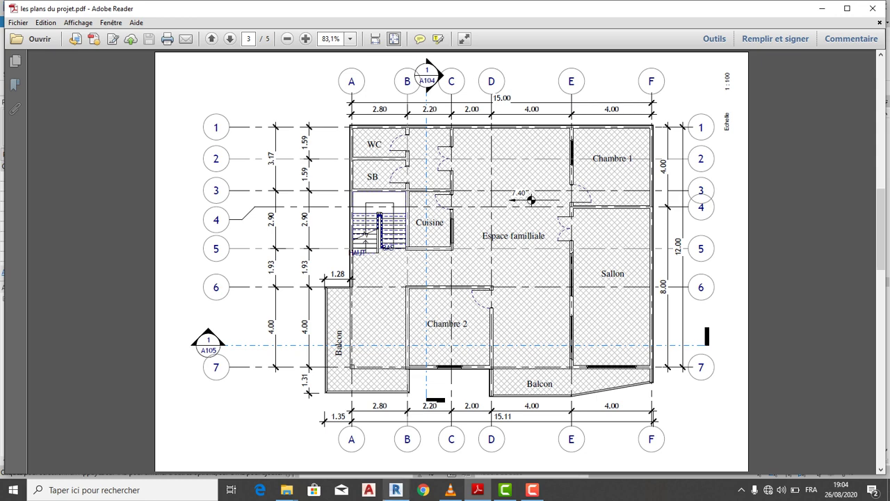
# - Back in Revit, duplicate the 1 Vantail - Droit window type "0.60 m x 0.95 m - Appui en aluminium" as "Fénetre toilette"
pyautogui.click(396, 489)
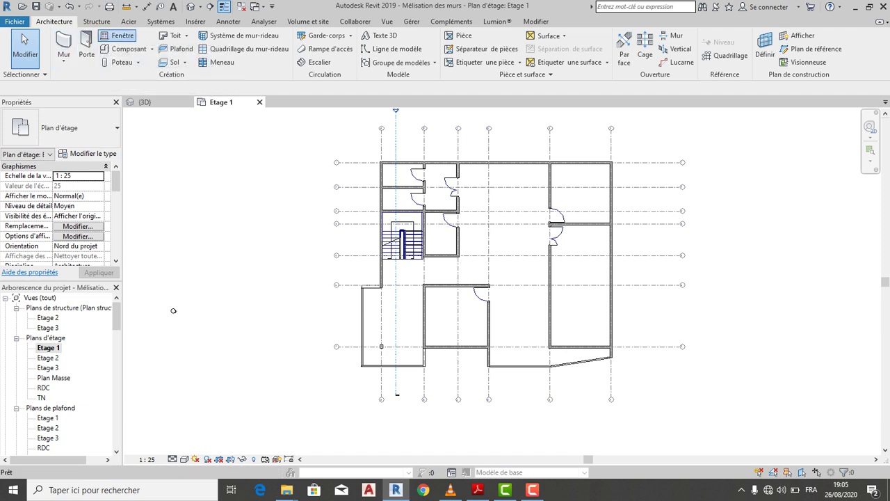
pyautogui.click(122, 36)
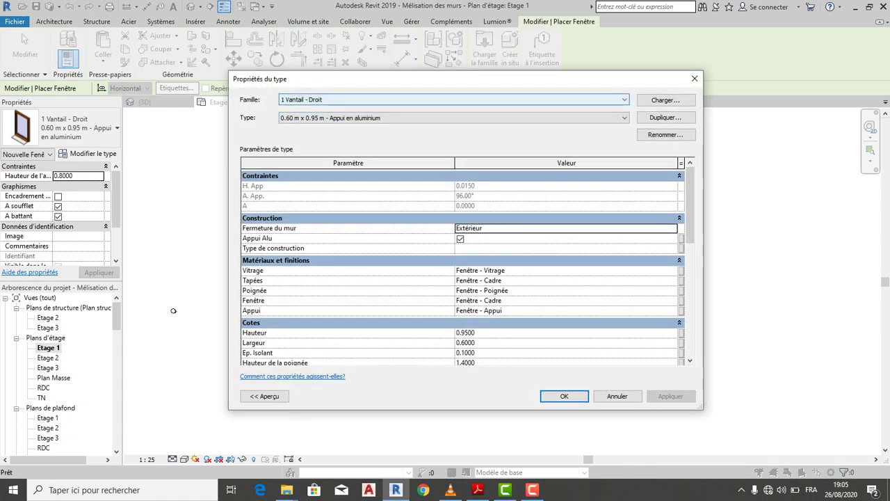
pyautogui.click(665, 117)
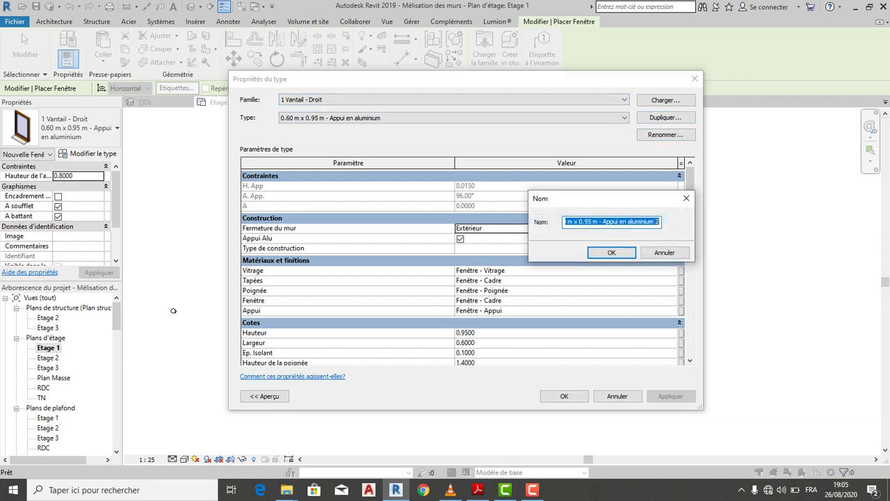
pyautogui.press('BackSpace')
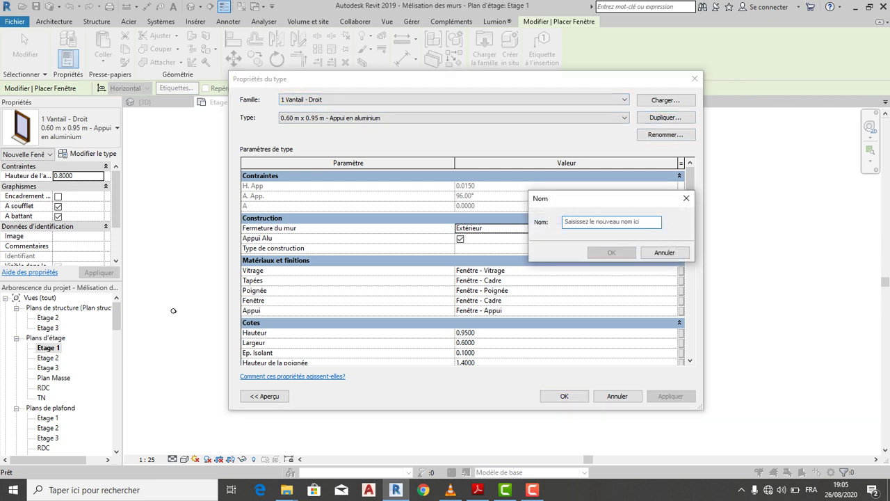
pyautogui.write('fen')
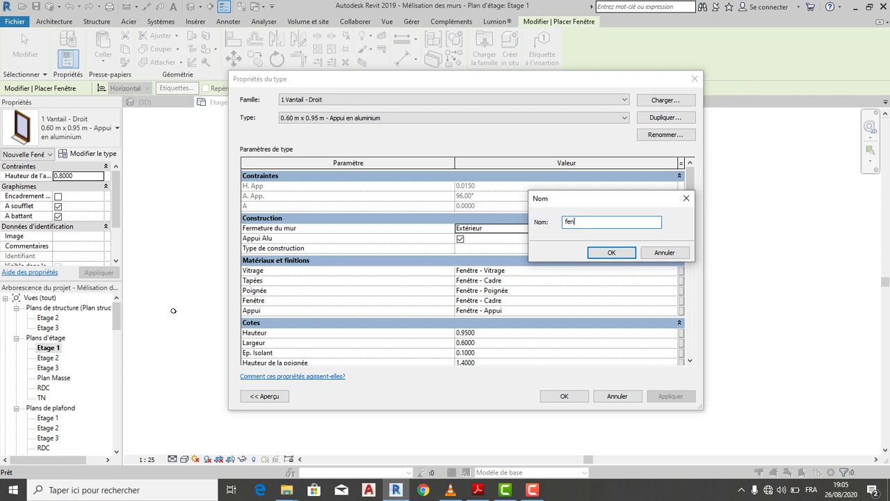
pyautogui.press('BackSpace')
pyautogui.press('BackSpace')
pyautogui.press('BackSpace')
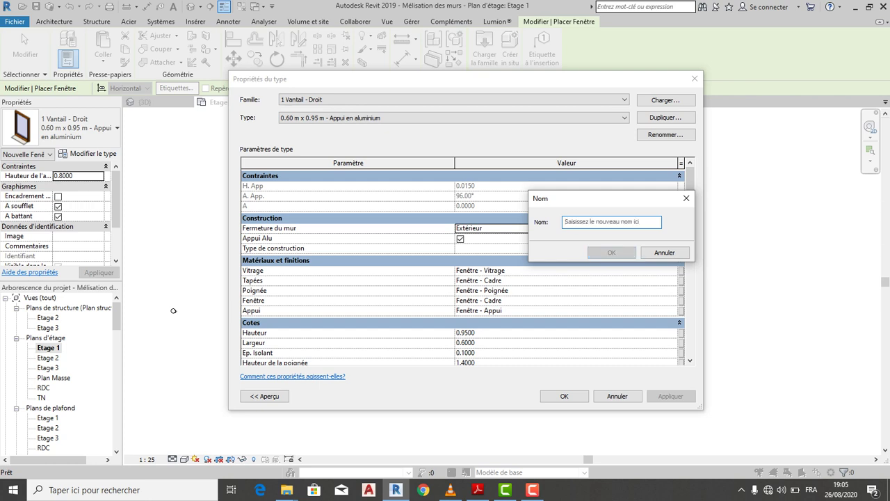
pyautogui.write('F')
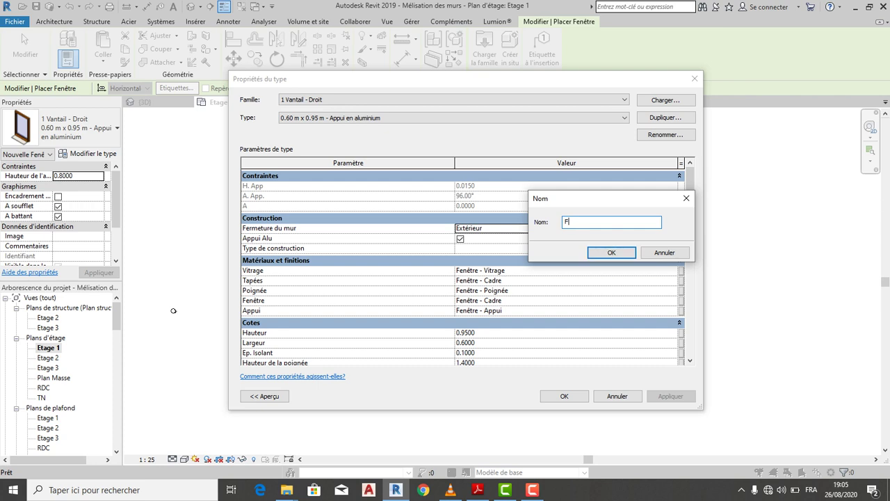
pyautogui.write('énetre toilette')
pyautogui.press('Return')
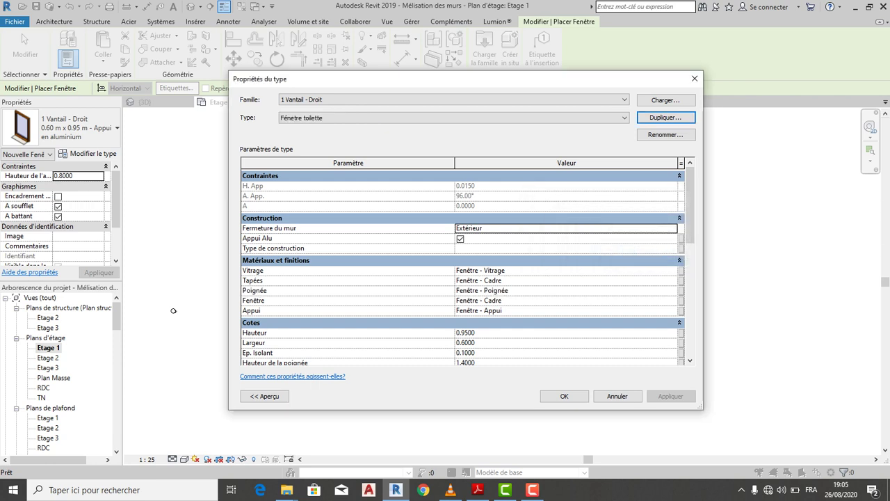
# - Rename the duplicated window type as "Fénetre toilette 60" and accept the type properties
pyautogui.scroll(-2, 459, 278)
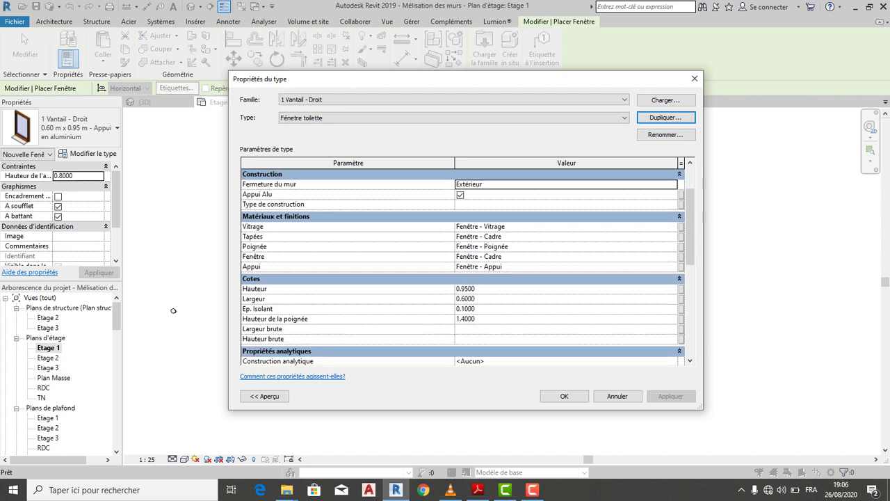
pyautogui.press('Tab')
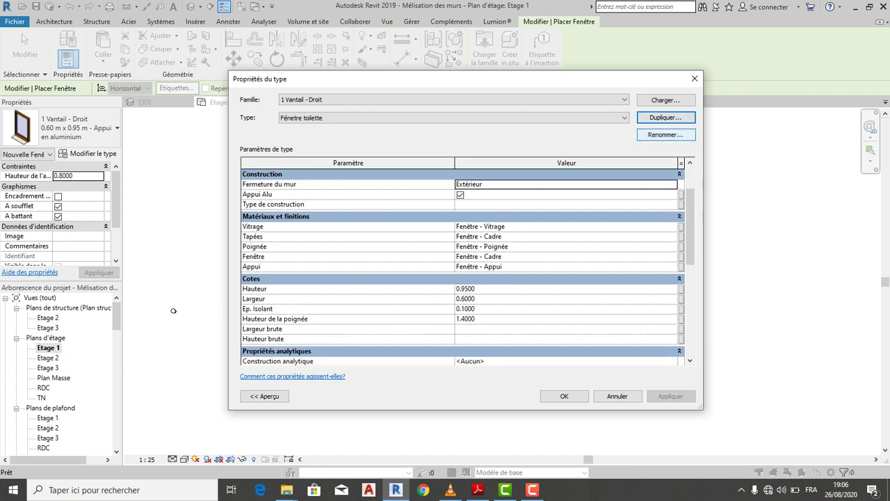
pyautogui.press('Return')
pyautogui.click(482, 246)
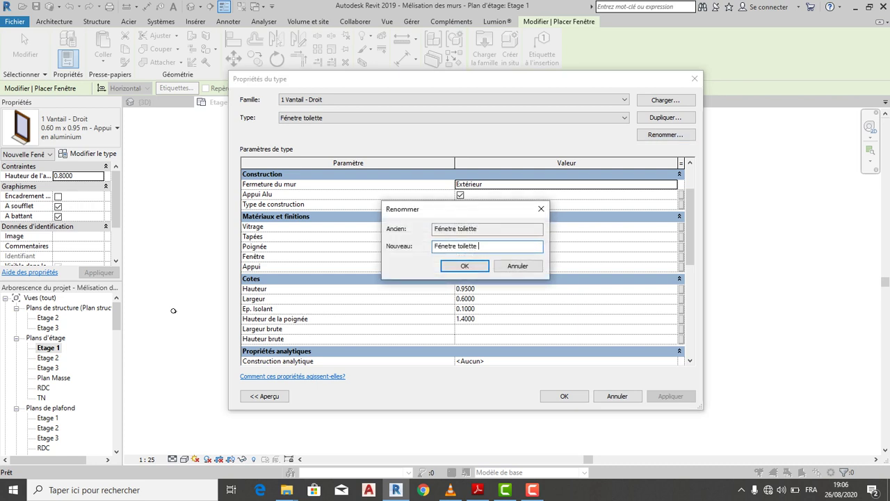
pyautogui.write('60')
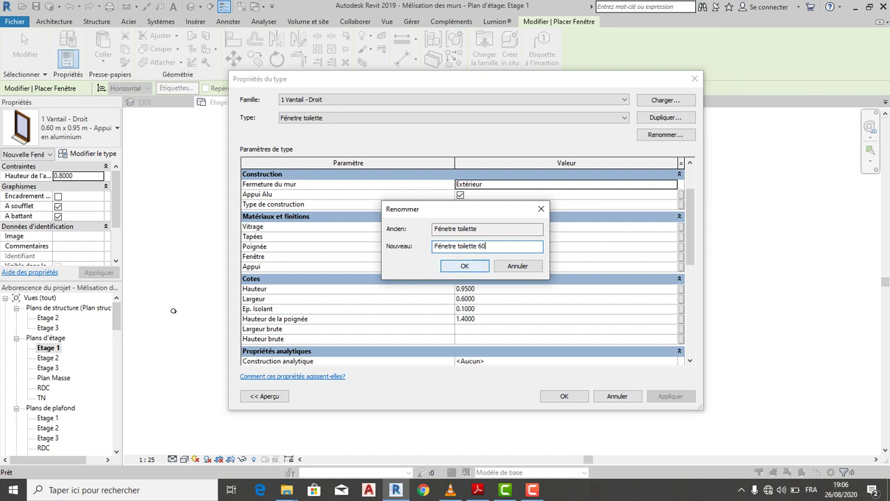
pyautogui.press('Return')
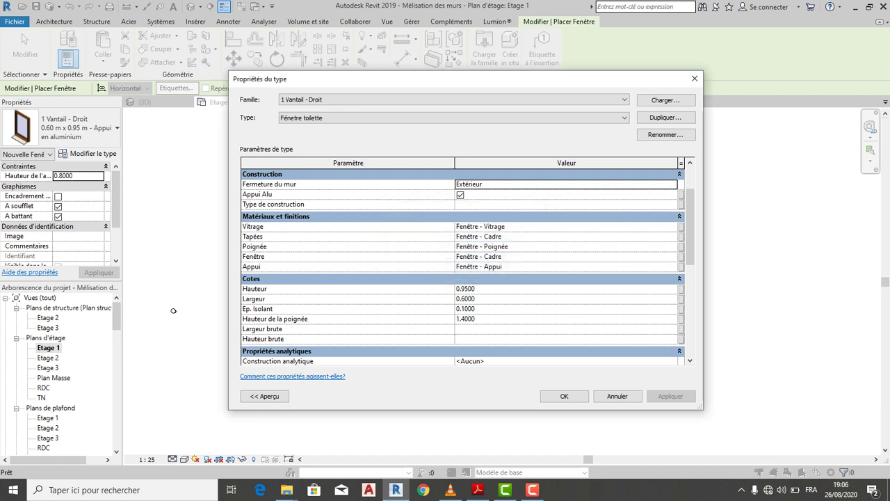
pyautogui.press('Return')
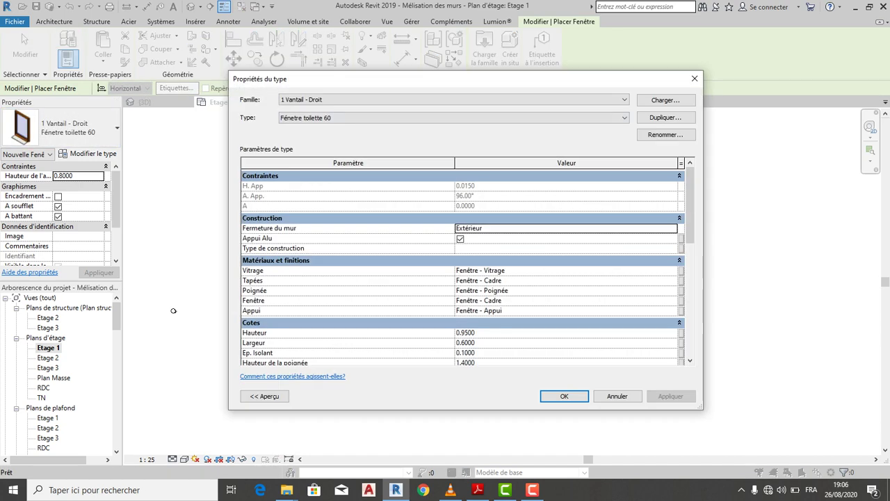
# - Set the height (Hauteur) of the "Fénetre toilette 60" window type to 0.4 and accept the type properties
pyautogui.doubleClick(467, 333)
pyautogui.write('0')
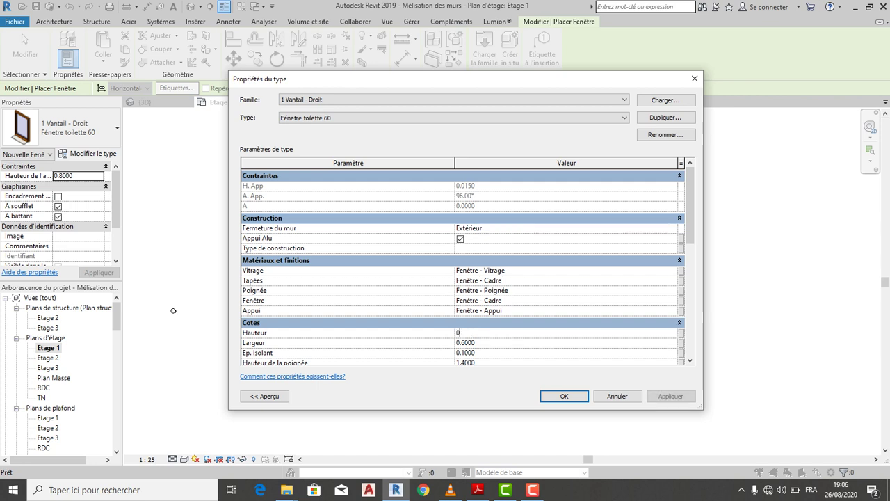
pyautogui.write('.4')
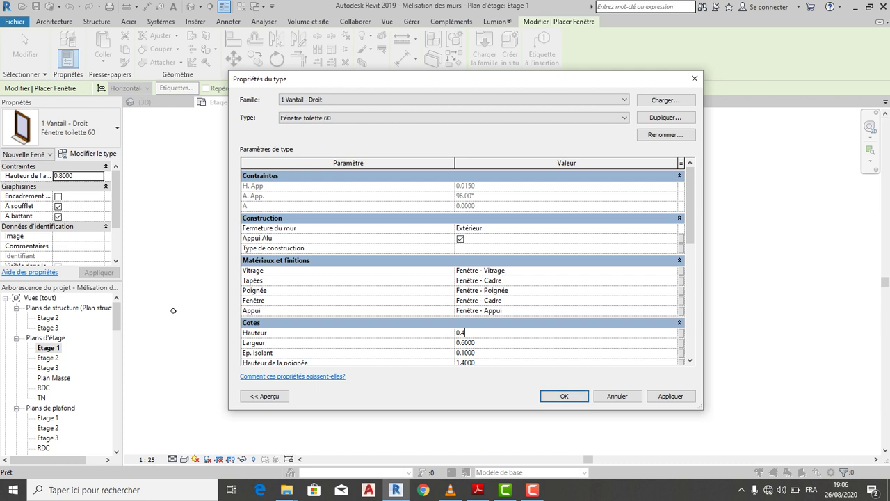
pyautogui.press('Return')
pyautogui.press('Return')
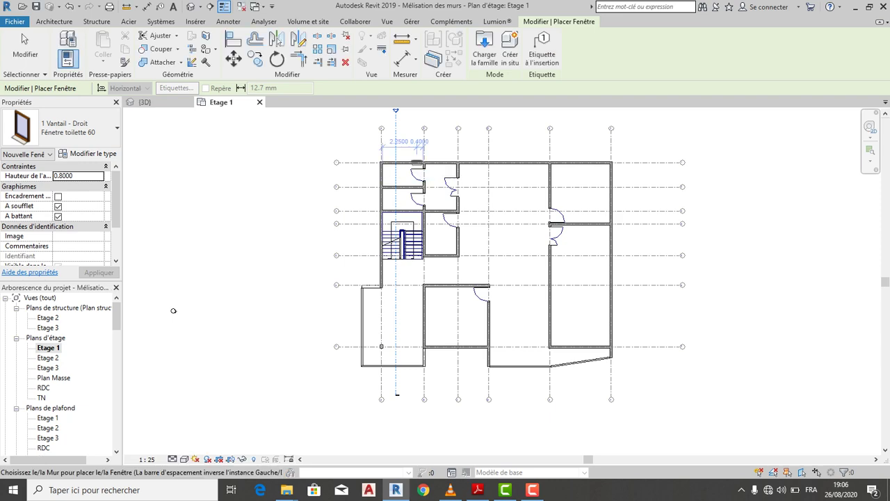
# - Place a "Fénetre toilette 60" window in the exterior wall of the toilet room, midway between grid lines 1 and 2
pyautogui.scroll(2, 379, 173)
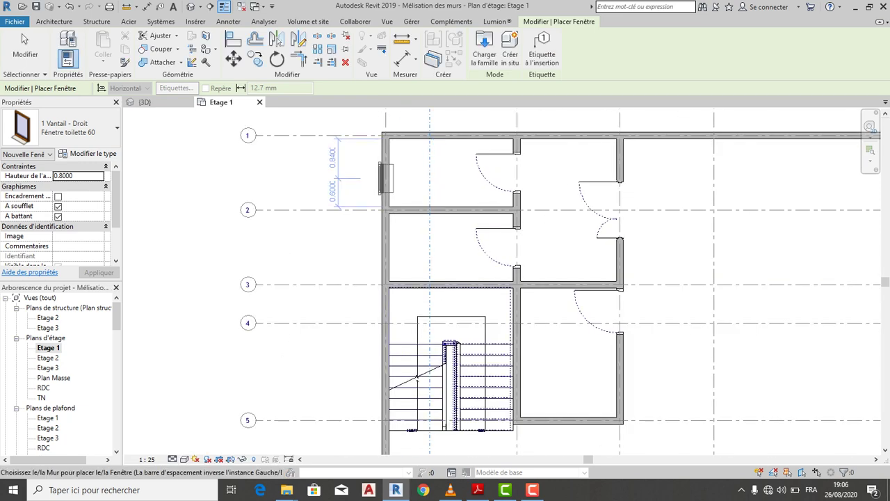
pyautogui.scroll(3, 391, 174)
pyautogui.scroll(2, 392, 173)
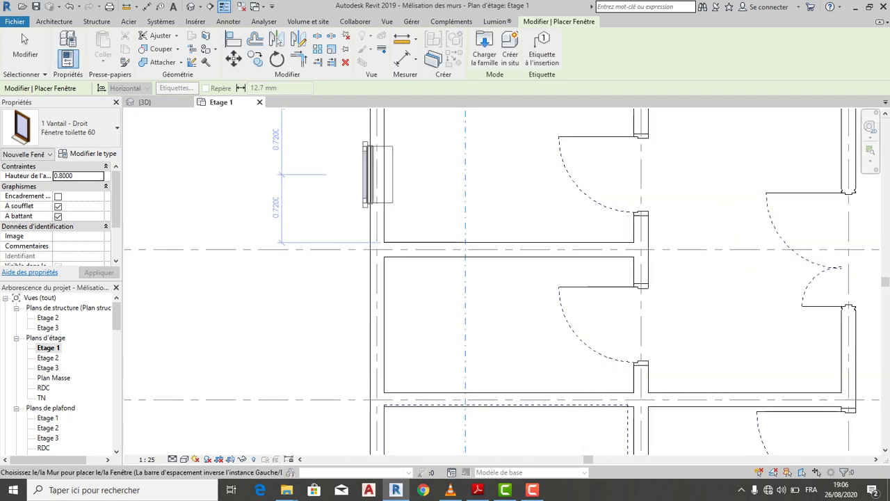
pyautogui.scroll(-1, 392, 174)
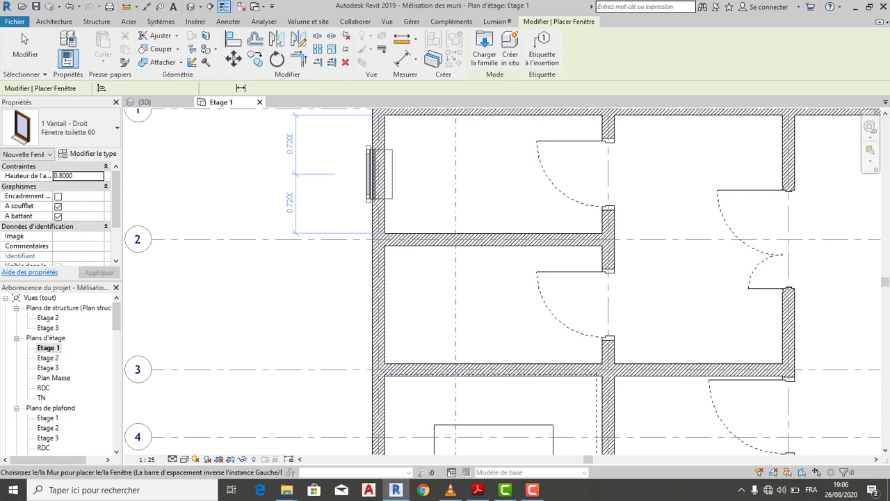
pyautogui.click(379, 174)
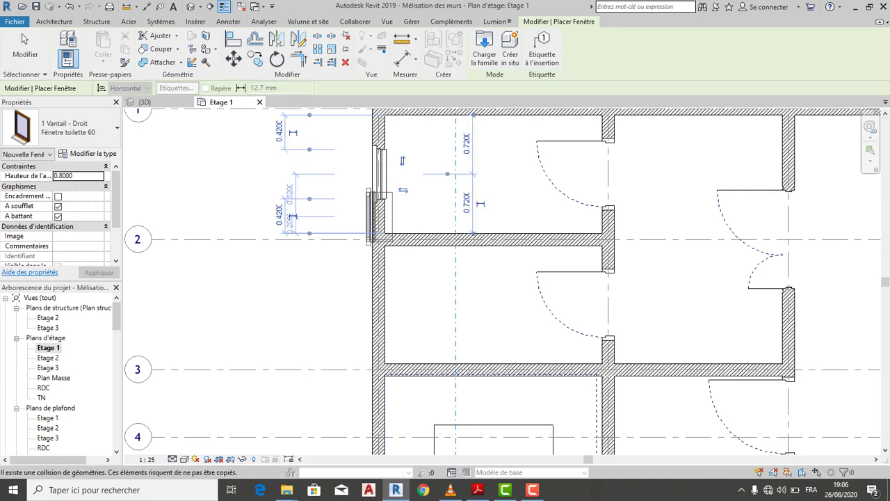
# - End window placement and flip the new window's facing between the wall's inner and outer sides
pyautogui.scroll(2, 402, 217)
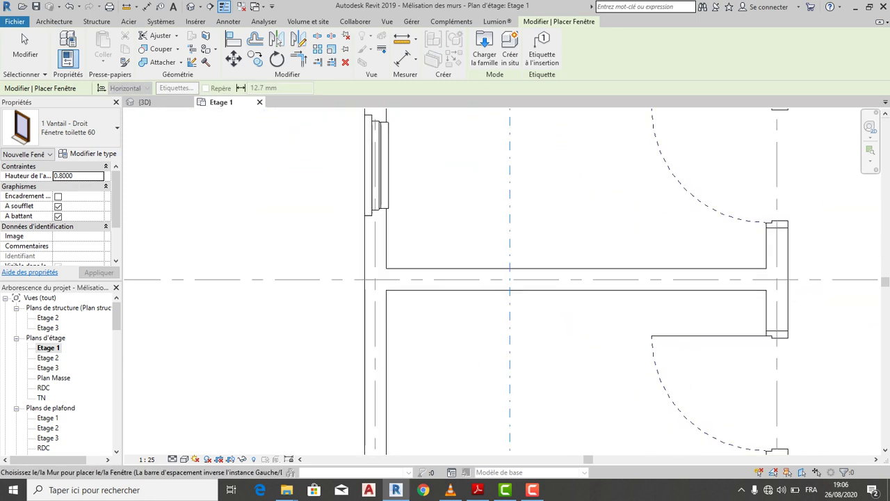
pyautogui.click(21, 33)
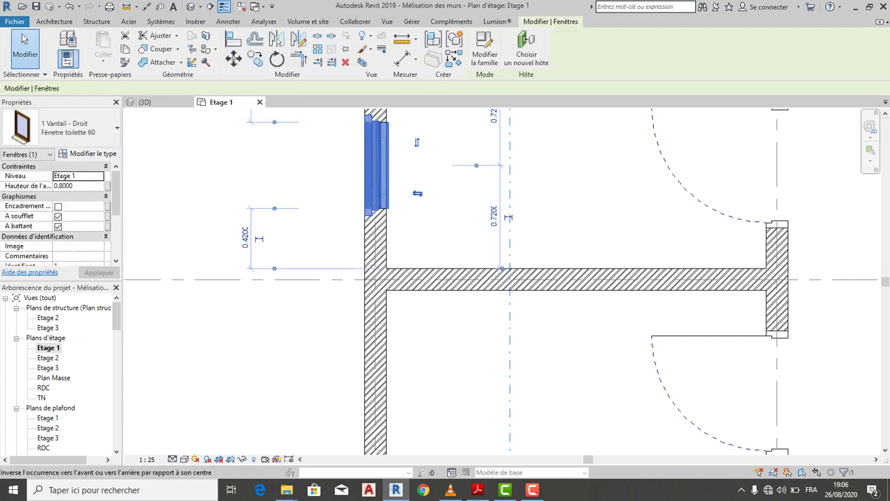
pyautogui.scroll(-1, 431, 208)
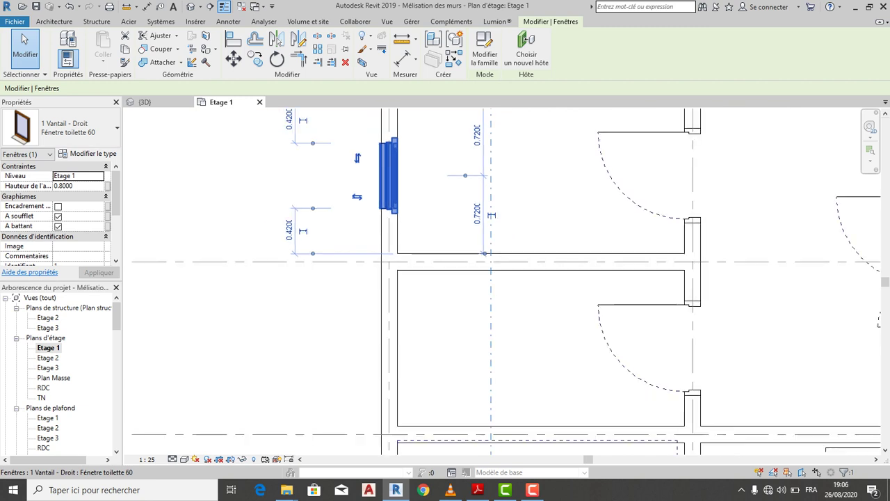
pyautogui.scroll(-1, 430, 208)
pyautogui.press('Escape')
# - Examine the placed toilet window up close, checking how its frame and sill sit in the wall thickness
pyautogui.scroll(2, 376, 153)
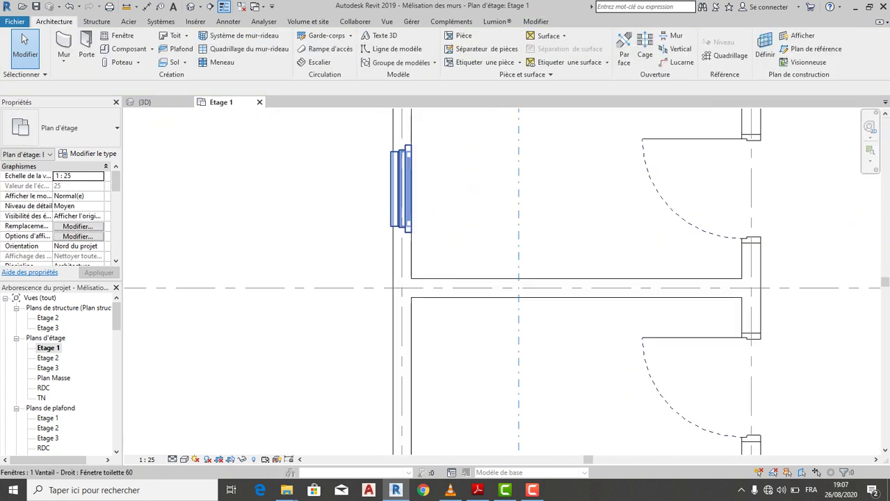
pyautogui.scroll(4, 387, 129)
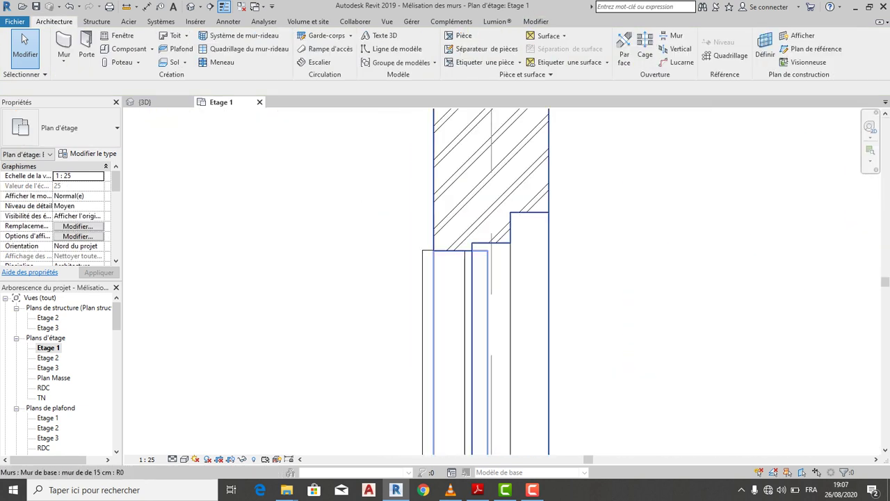
pyautogui.scroll(1, 425, 248)
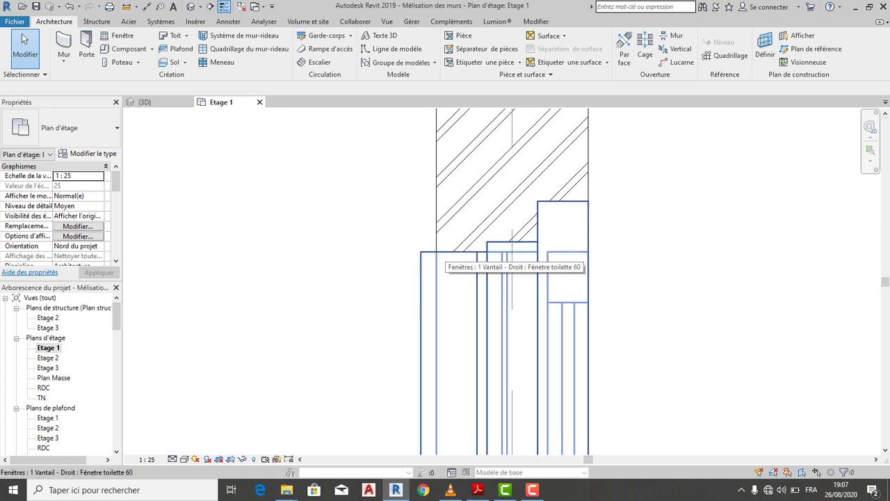
pyautogui.scroll(-4, 436, 203)
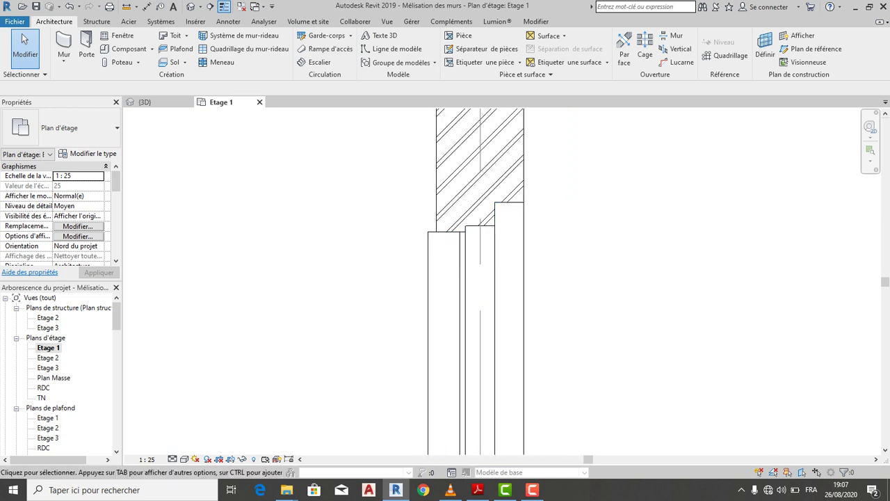
pyautogui.scroll(-3, 424, 210)
pyautogui.scroll(-4, 431, 208)
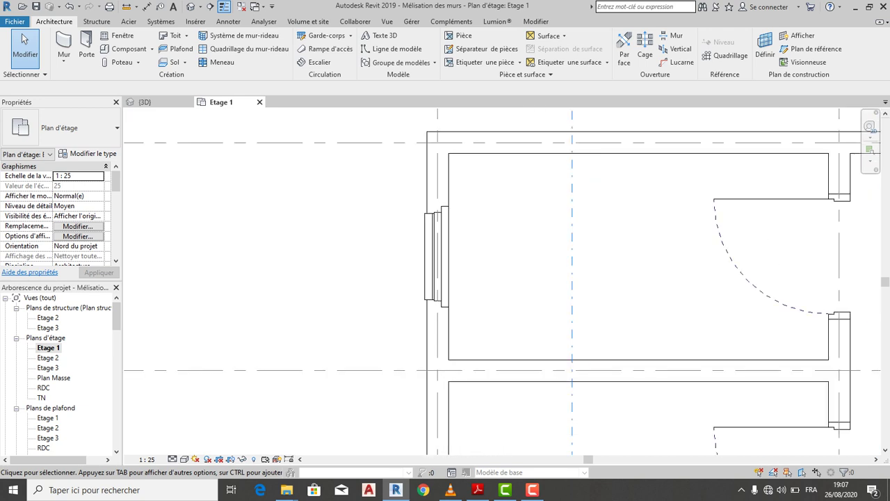
pyautogui.scroll(5, 422, 208)
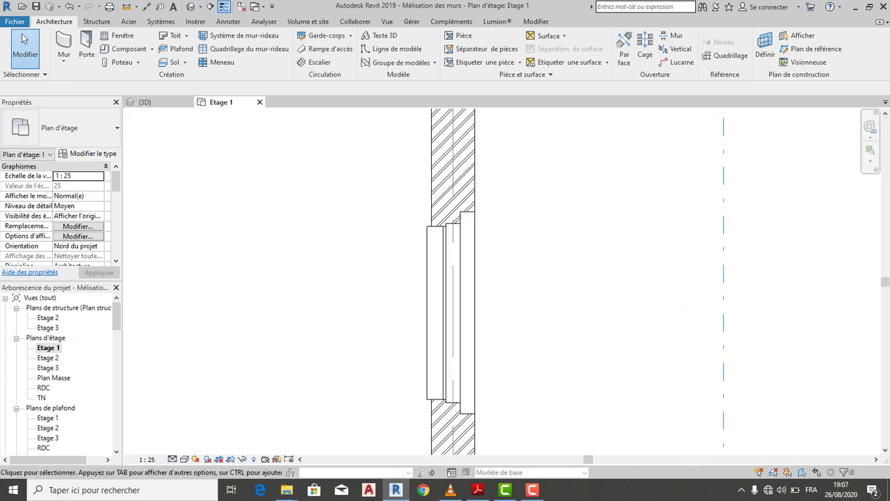
pyautogui.scroll(3, 428, 225)
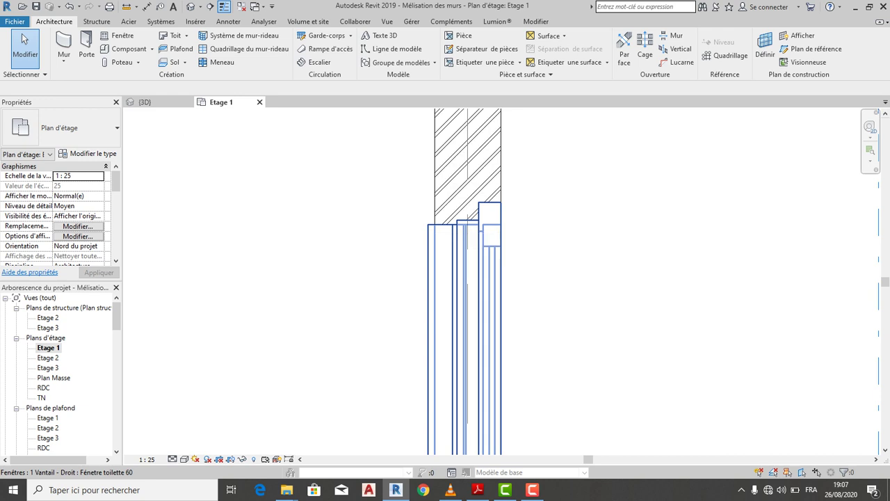
pyautogui.scroll(-2, 429, 200)
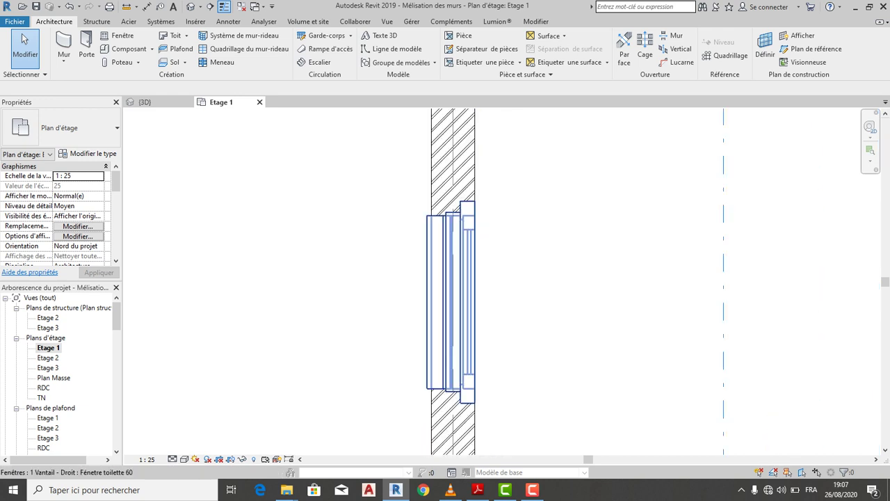
pyautogui.scroll(2, 433, 230)
pyautogui.scroll(-1, 435, 222)
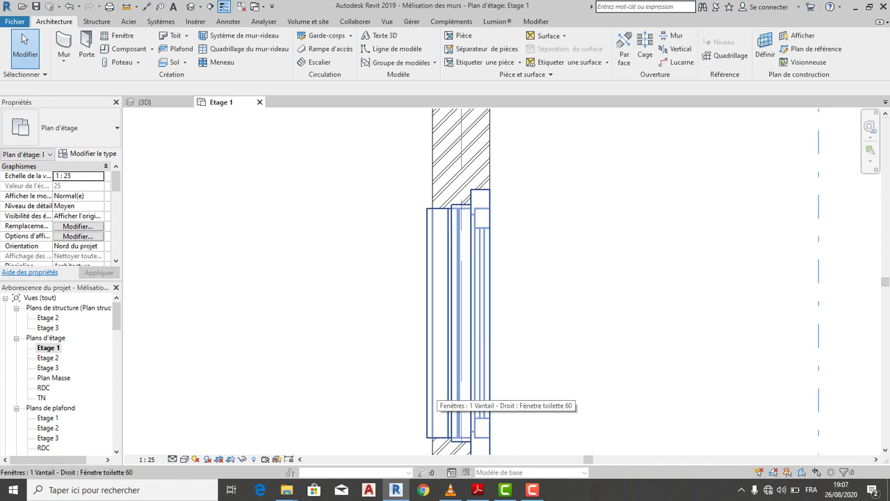
pyautogui.scroll(-10, 429, 242)
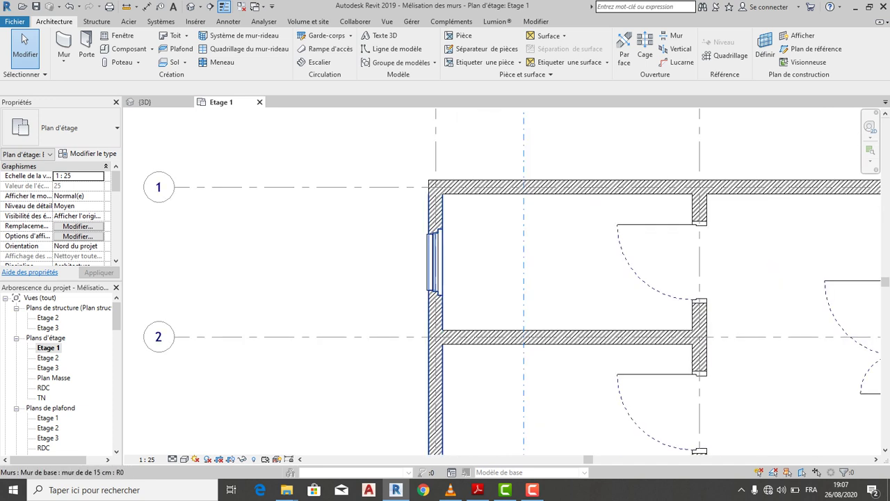
# - Place a second "Fénetre toilette 60" window in the same exterior wall, midway between grid lines 2 and 3
pyautogui.moveTo(436, 347); pyautogui.dragTo(437, 255, button='middle')
pyautogui.scroll(-2, 428, 206)
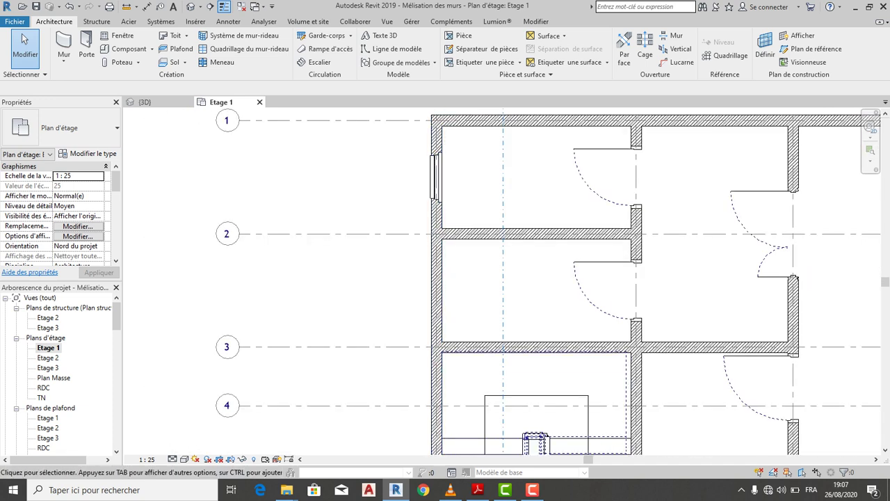
pyautogui.click(118, 35)
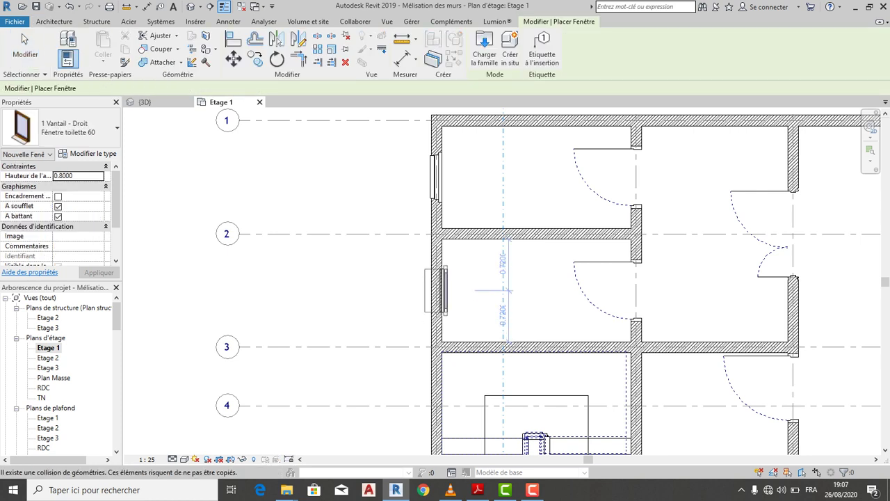
pyautogui.scroll(2, 495, 290)
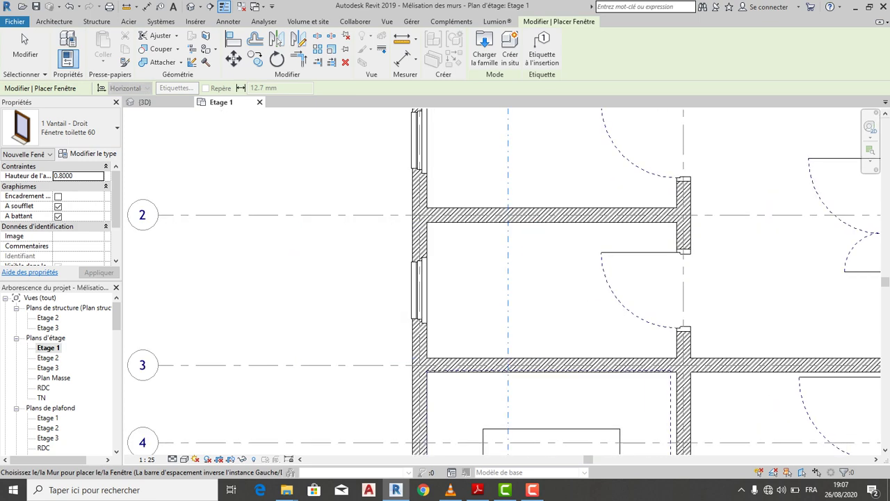
# - Open the type properties of the window being placed and start loading another window family
pyautogui.scroll(-4, 490, 292)
pyautogui.moveTo(493, 135); pyautogui.dragTo(429, 66, button='middle')
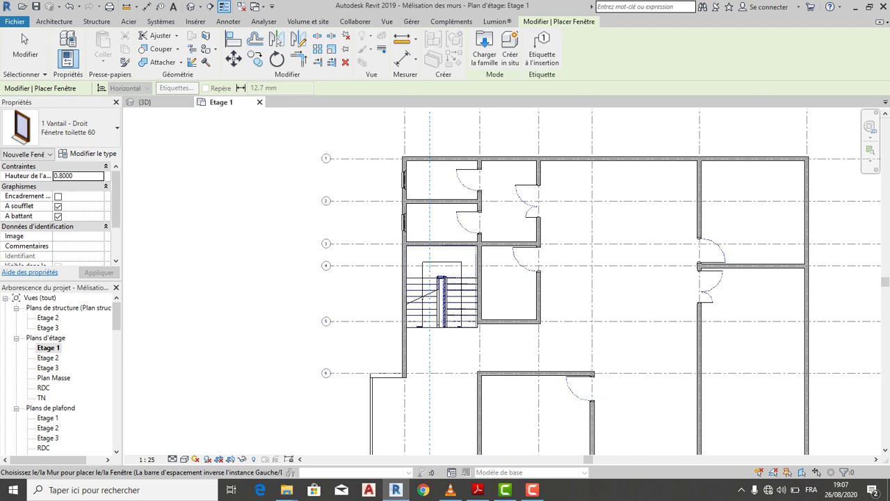
pyautogui.scroll(-2, 205, 240)
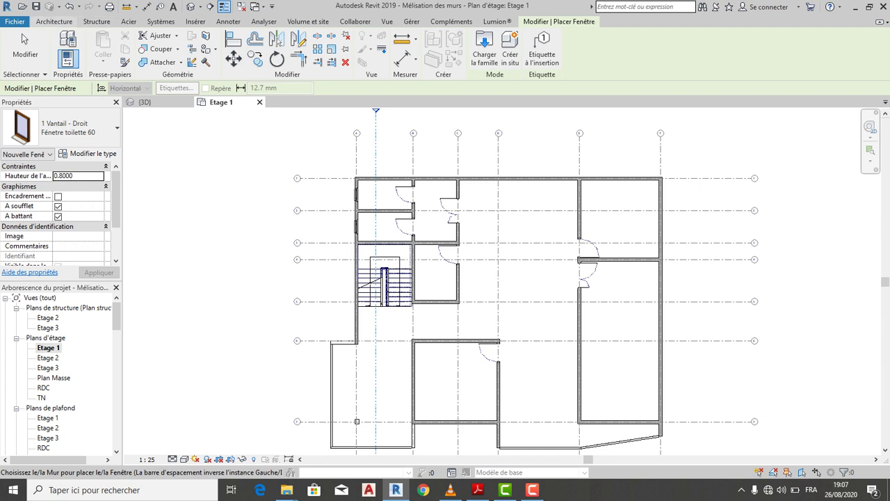
pyautogui.click(54, 20)
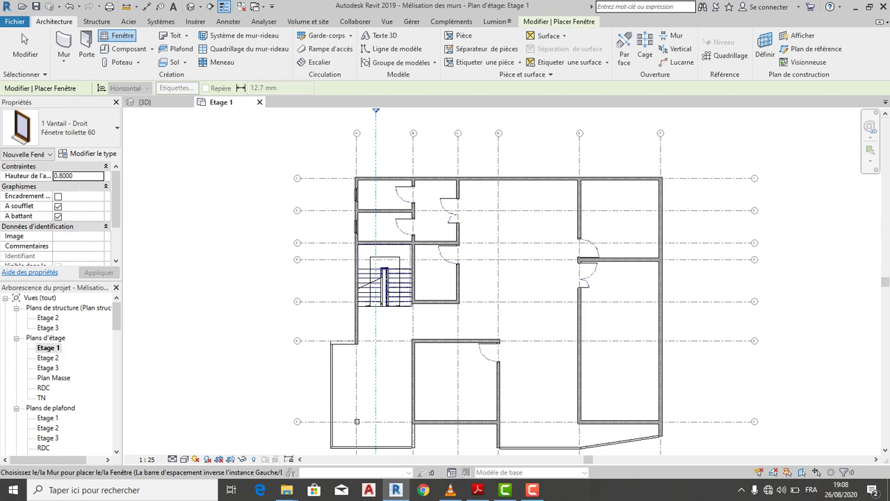
pyautogui.click(88, 153)
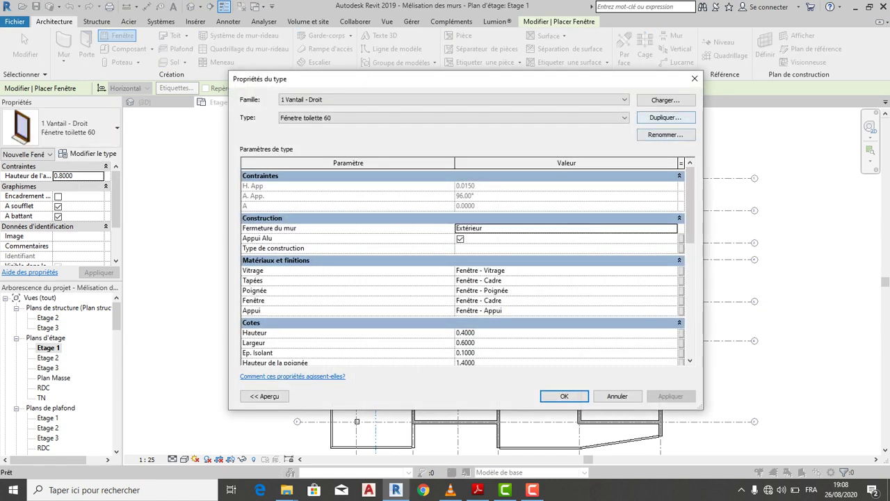
pyautogui.click(666, 101)
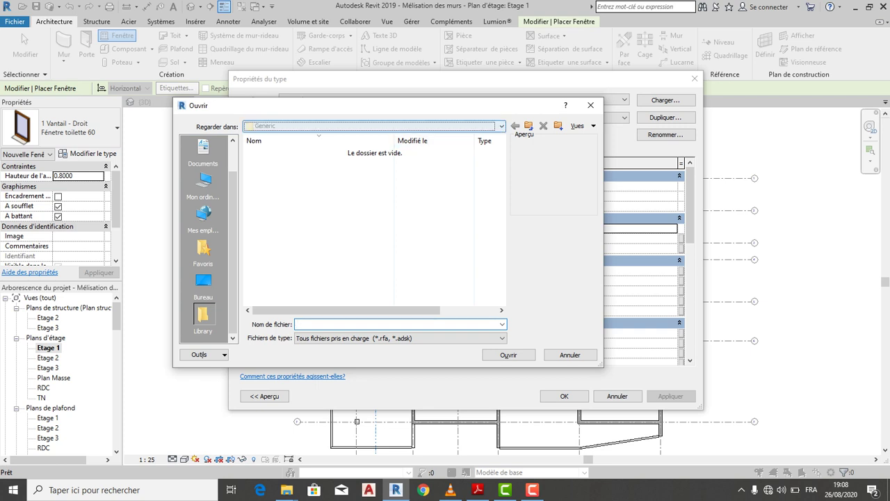
# - Browse from the Revit 2019 Libraries folder to the Fenêtres folder of the France library
pyautogui.click(376, 126)
pyautogui.press('Down')
pyautogui.press('Down')
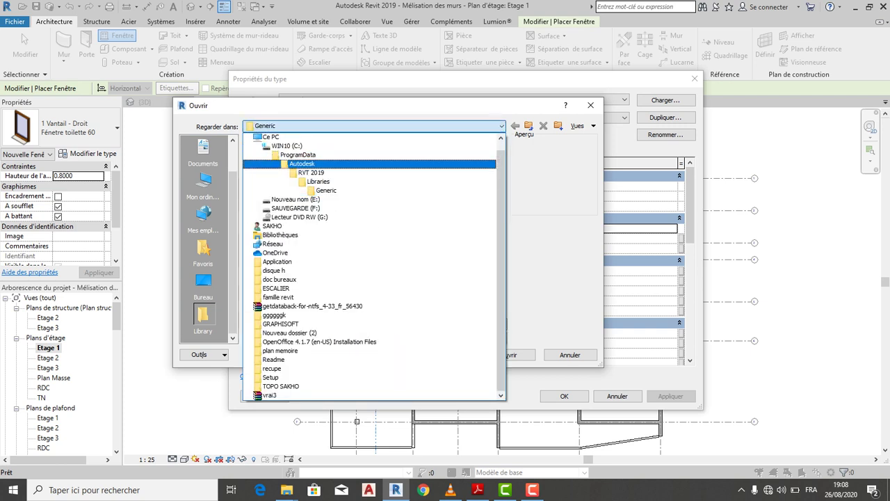
pyautogui.click(319, 182)
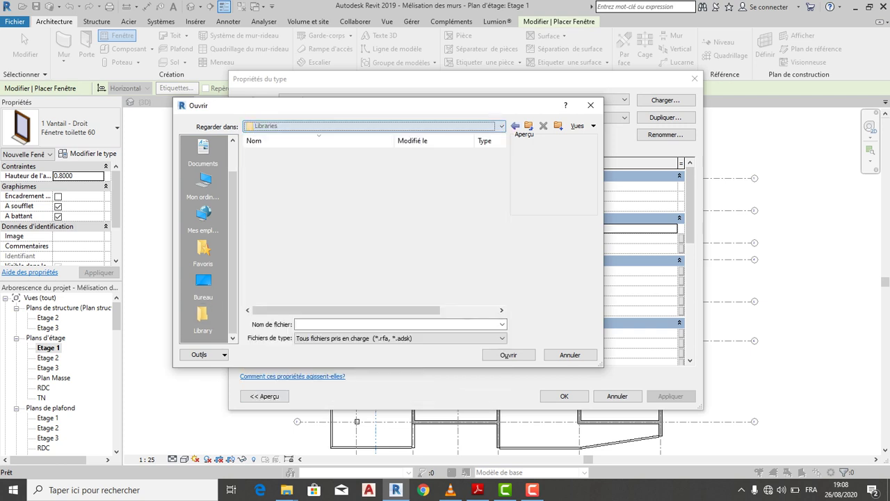
pyautogui.doubleClick(267, 164)
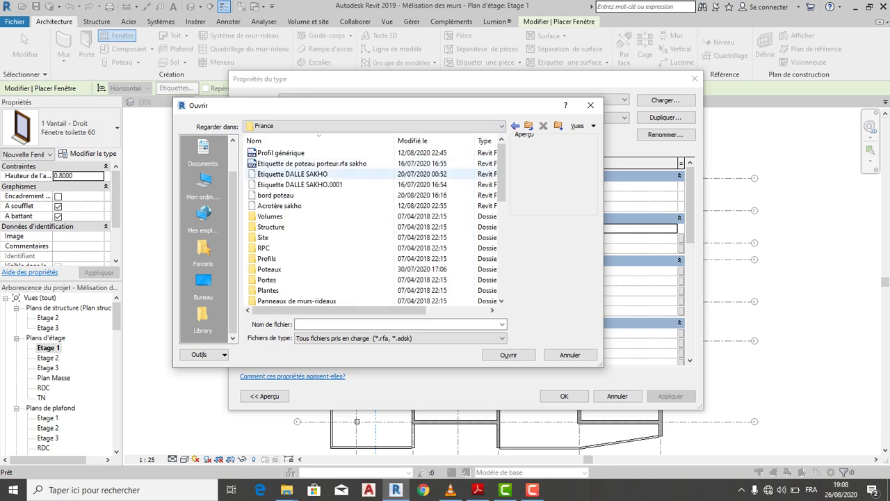
pyautogui.scroll(-3, 279, 194)
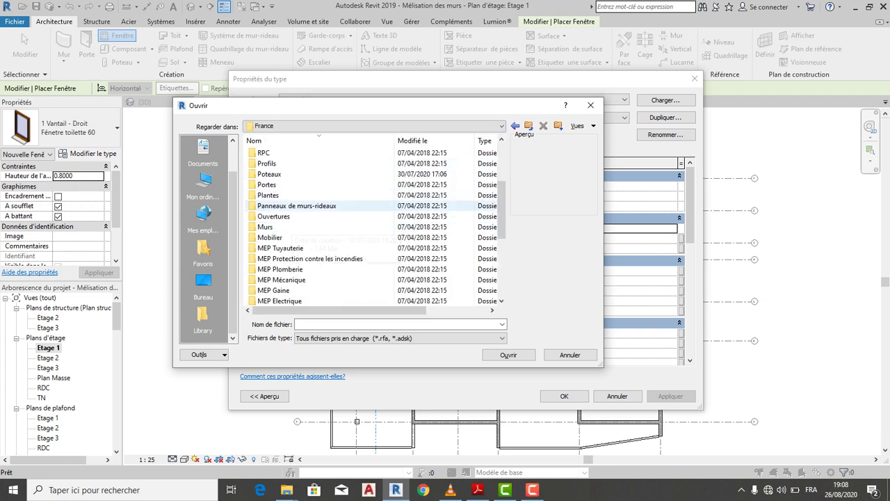
pyautogui.scroll(-3, 299, 226)
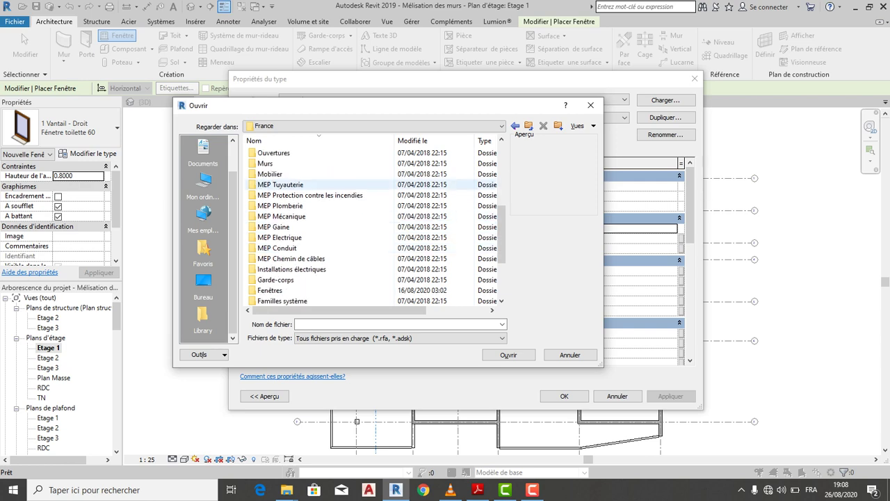
pyautogui.doubleClick(275, 258)
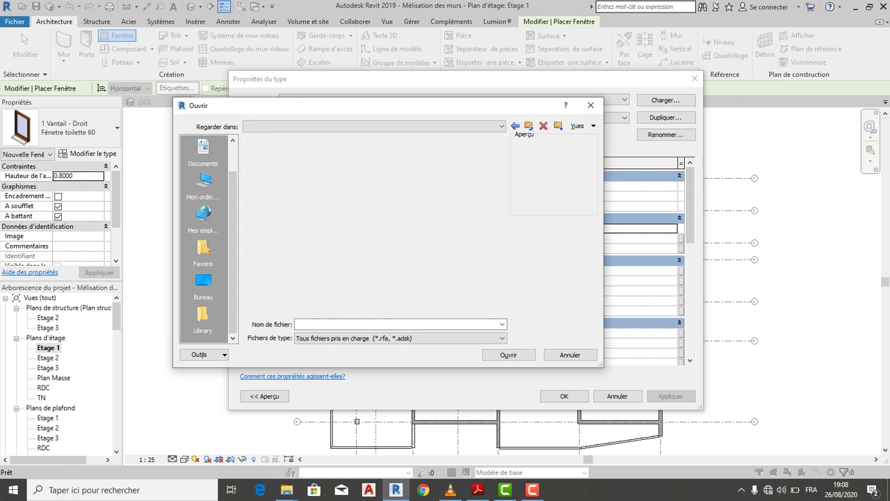
# - Preview the square and round opening families and the four "2 Vantaux coulissants - Droits.rfa avec bando" families in the Fenêtres folder
pyautogui.click(292, 152)
pyautogui.click(298, 163)
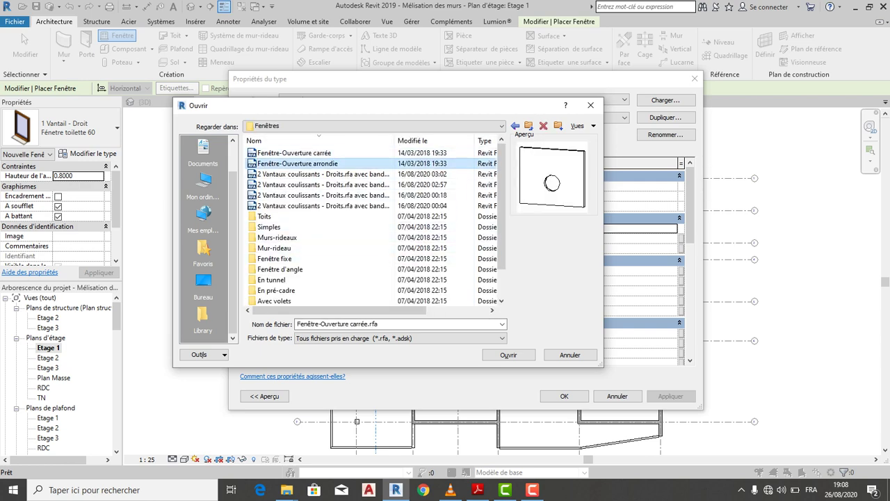
pyautogui.click(306, 175)
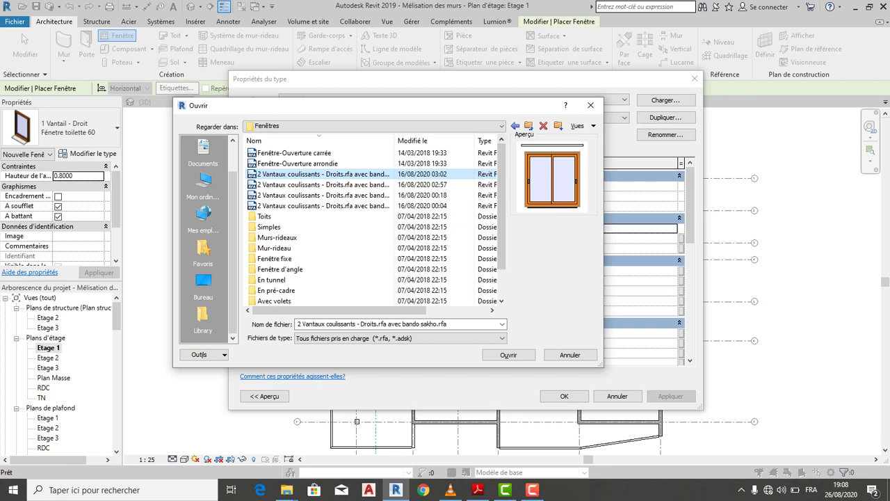
pyautogui.click(323, 185)
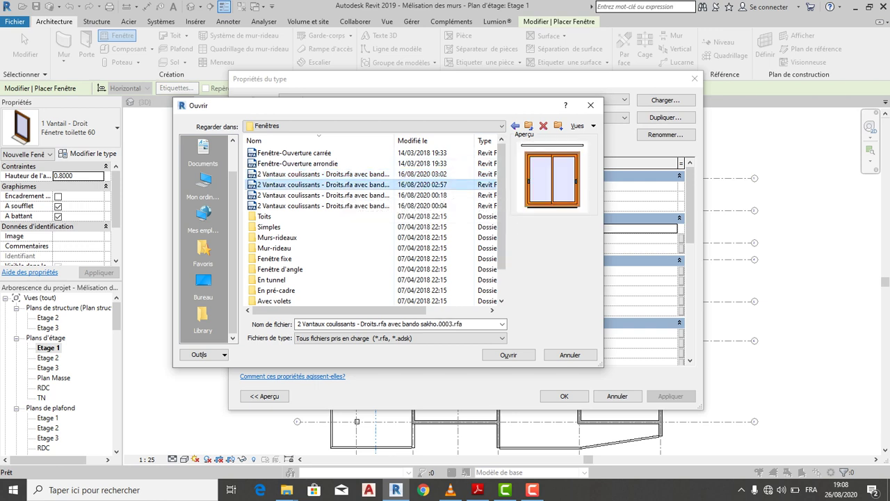
pyautogui.click(324, 196)
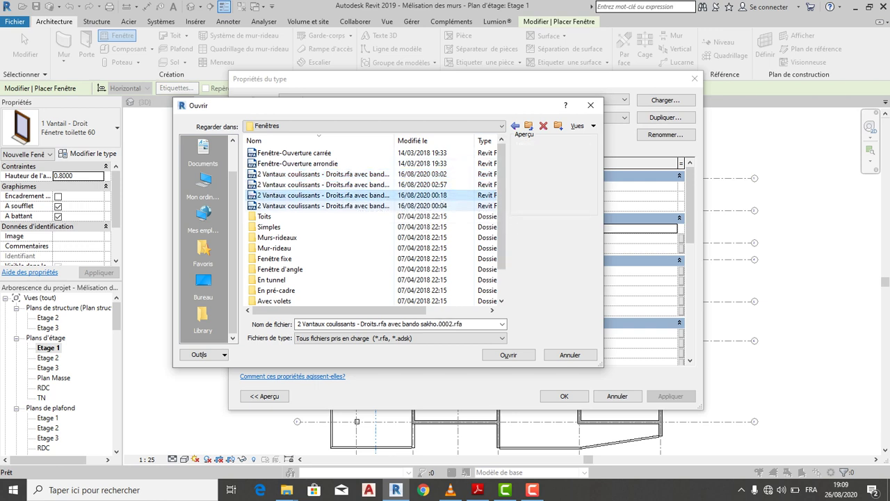
pyautogui.click(324, 206)
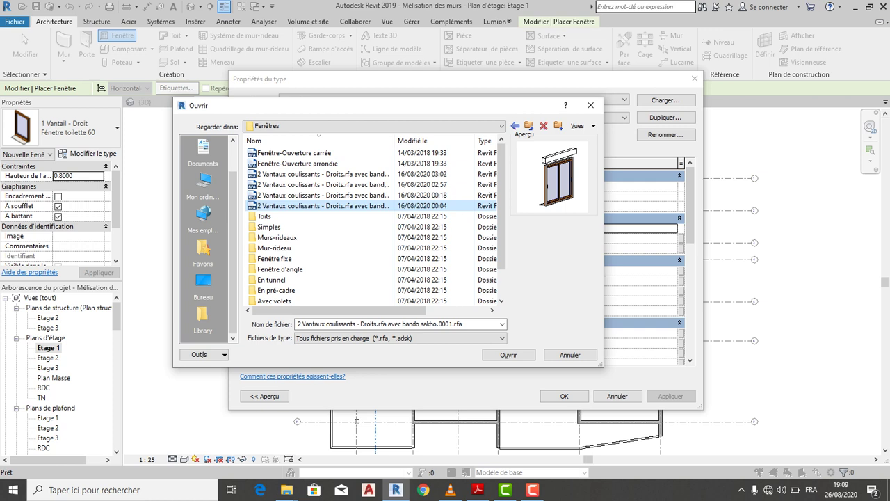
# - Try to load the "2 Vantaux coulissants - Droits" family from the Simples subfolder, cancelling at the type selection
pyautogui.scroll(-1, 276, 209)
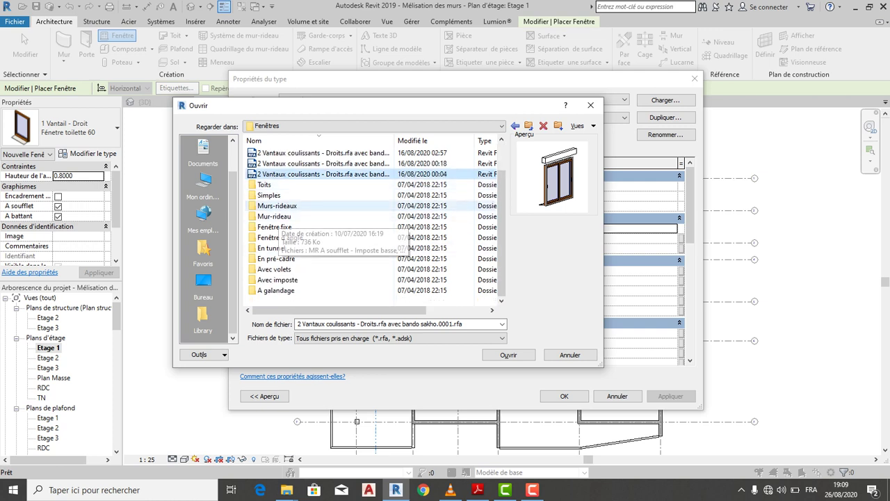
pyautogui.click(269, 195)
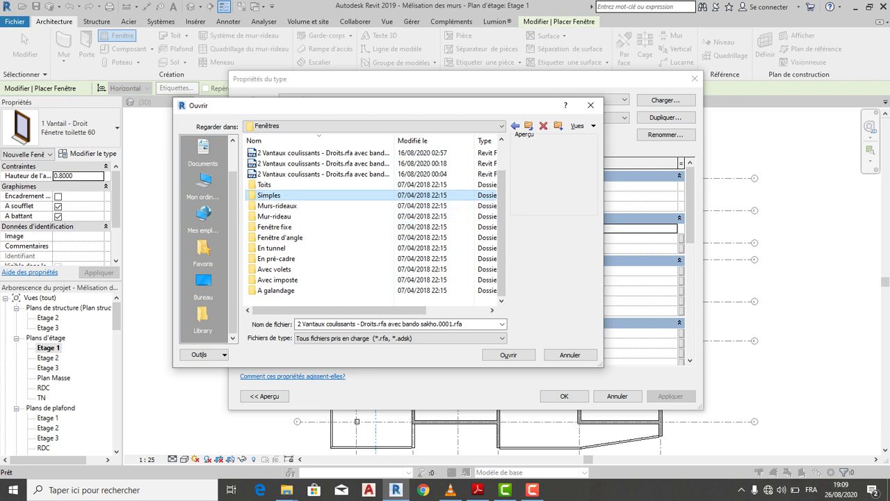
pyautogui.doubleClick(269, 195)
pyautogui.click(286, 185)
pyautogui.click(288, 175)
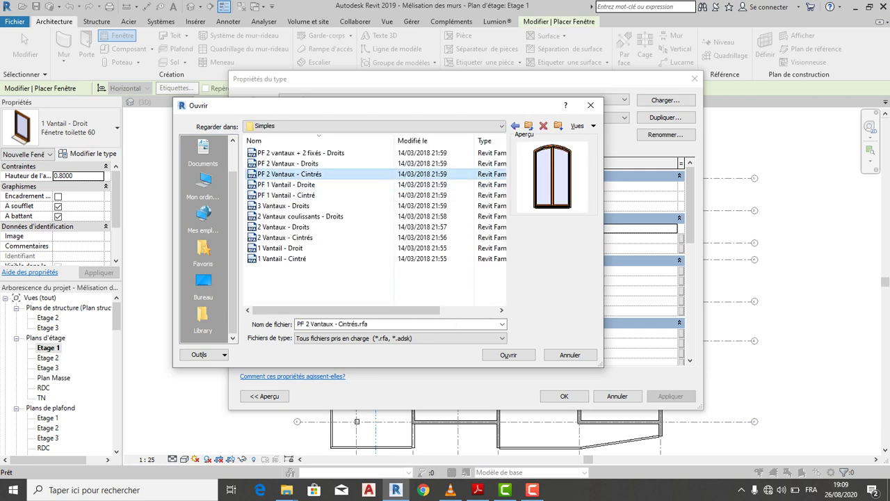
pyautogui.click(288, 174)
pyautogui.click(286, 196)
pyautogui.click(295, 216)
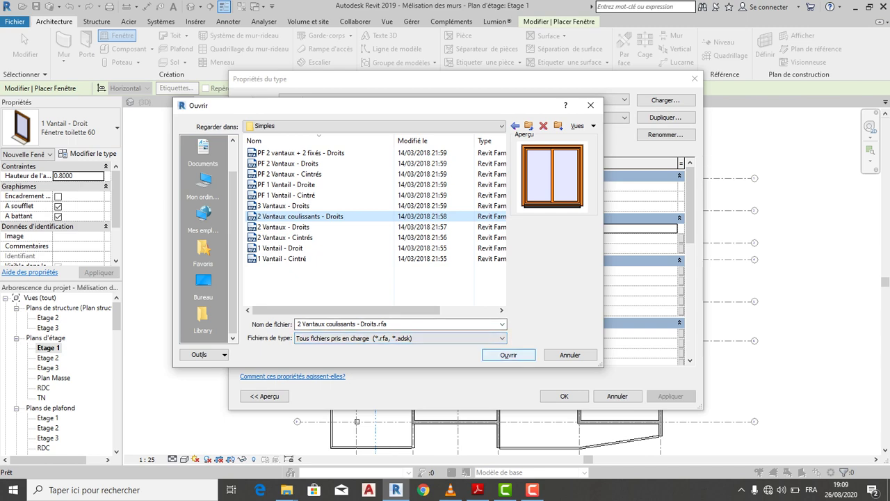
pyautogui.click(508, 355)
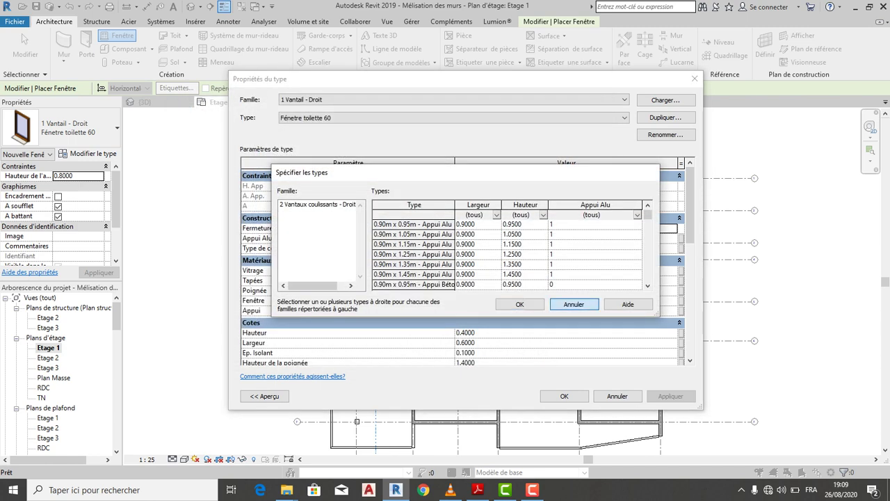
pyautogui.click(574, 304)
# - Restart loading a window family and browse to the Simples subfolder of the France library's Fenêtres folder
pyautogui.click(666, 100)
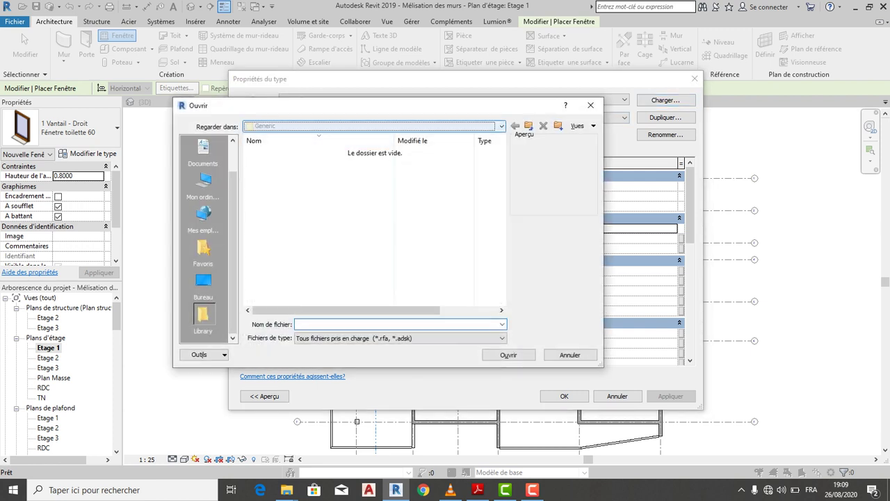
pyautogui.click(376, 126)
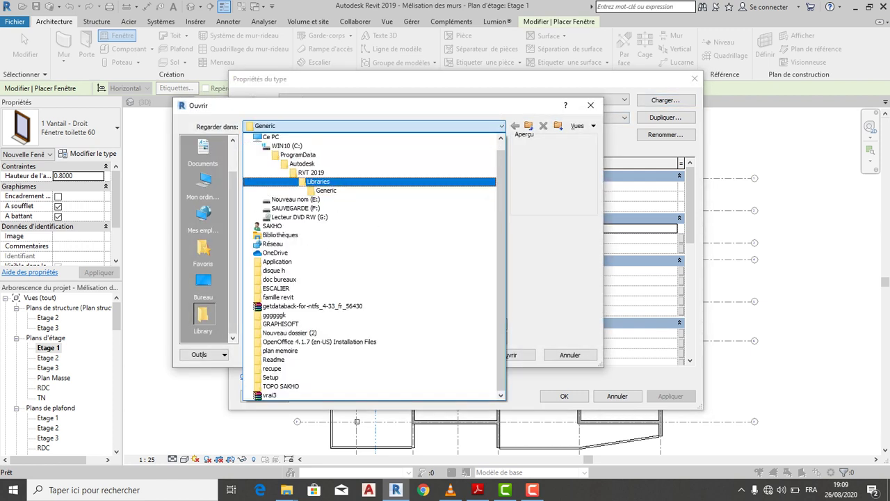
pyautogui.click(319, 181)
pyautogui.doubleClick(299, 163)
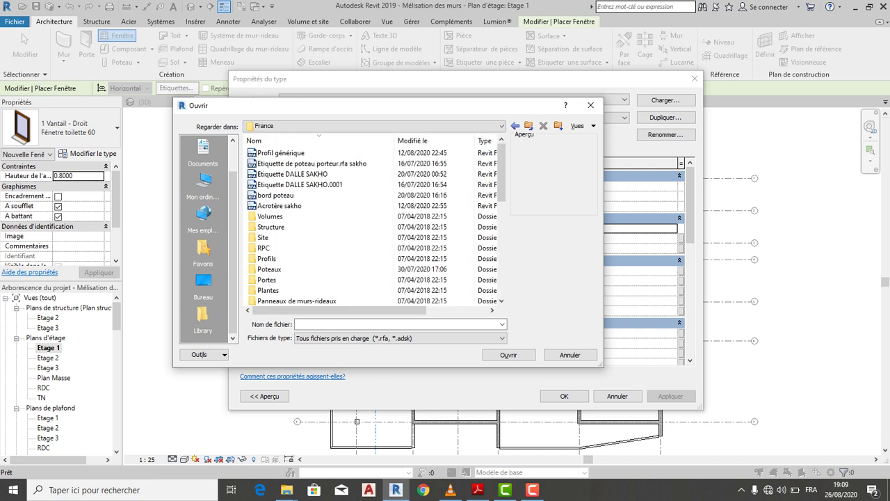
pyautogui.scroll(-2, 299, 209)
pyautogui.scroll(-3, 300, 228)
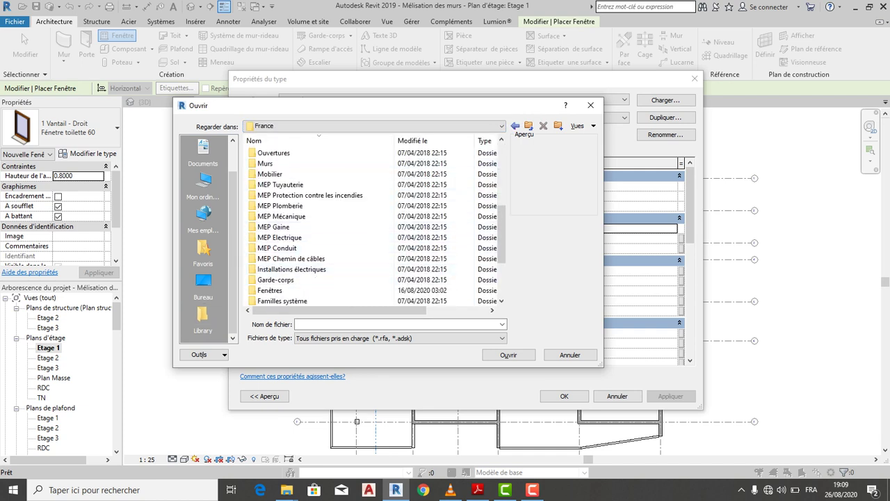
pyautogui.doubleClick(278, 291)
pyautogui.scroll(-1, 292, 209)
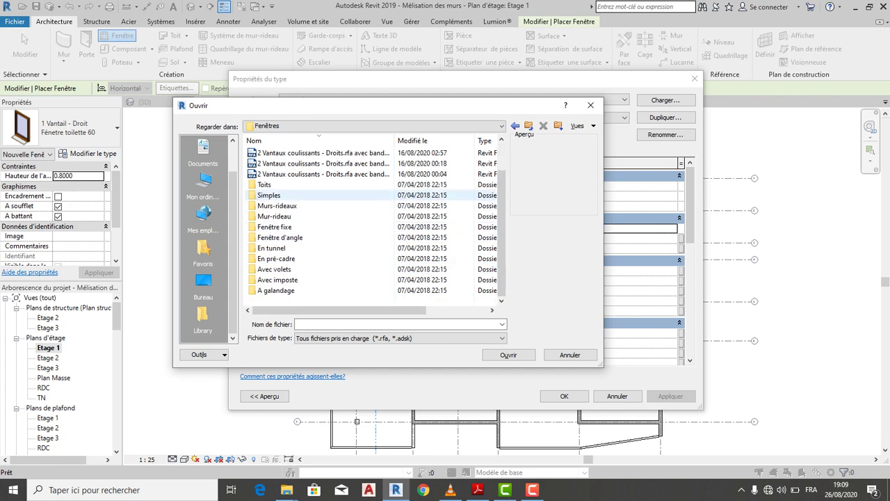
pyautogui.doubleClick(270, 195)
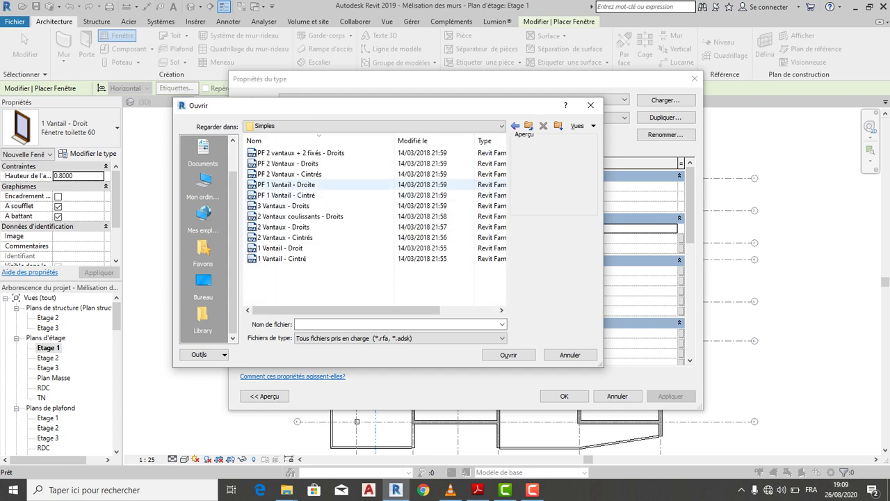
# - Compare the previews of the one-leaf, two-leaf, arched and sliding window families in the Simples folder
pyautogui.click(287, 185)
pyautogui.click(289, 175)
pyautogui.click(285, 227)
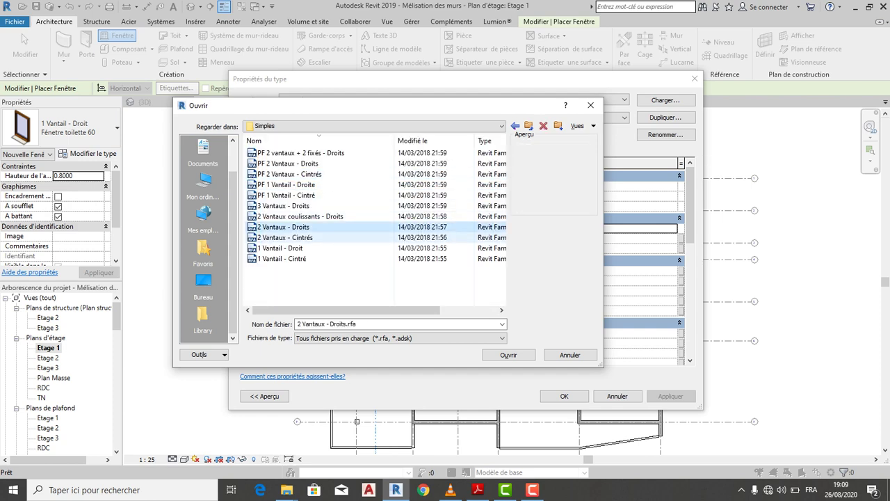
pyautogui.click(285, 238)
pyautogui.click(283, 248)
pyautogui.click(282, 258)
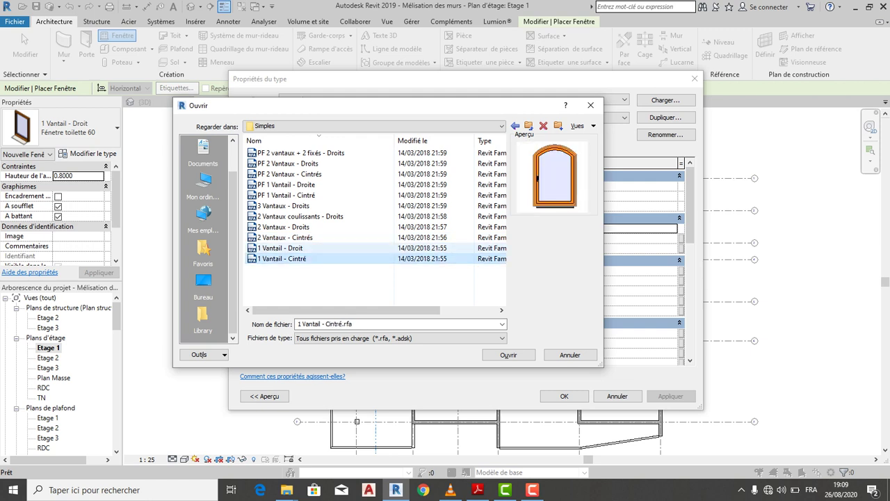
pyautogui.click(282, 248)
pyautogui.click(285, 237)
pyautogui.click(286, 227)
pyautogui.click(278, 217)
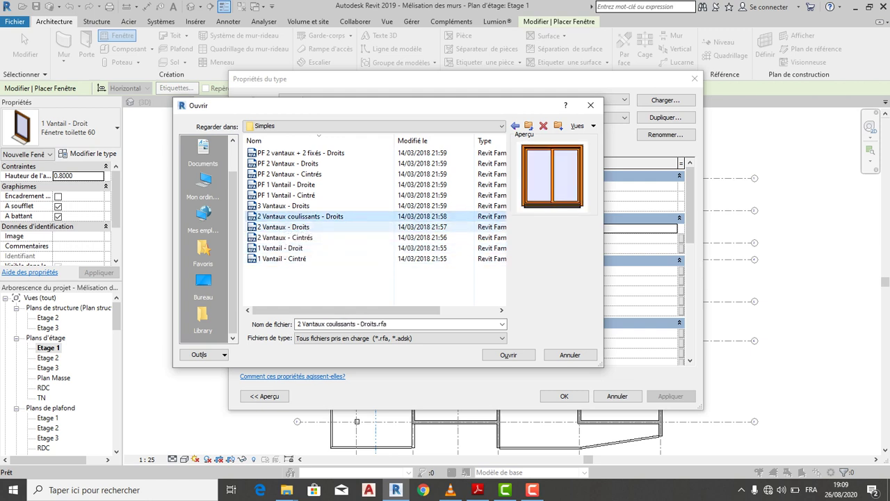
pyautogui.click(280, 227)
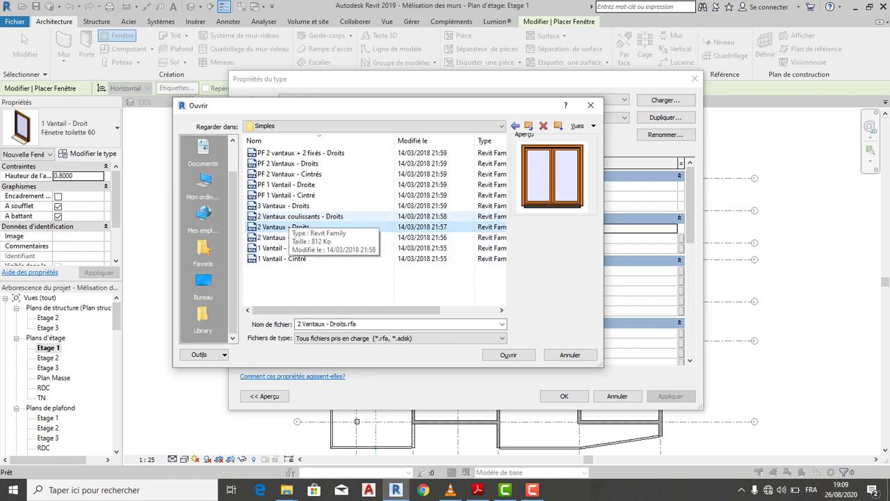
# - Load the "2 Vantaux coulissants - Droits" window family with its 1.20m x 1.25m type
pyautogui.click(299, 216)
pyautogui.press('Return')
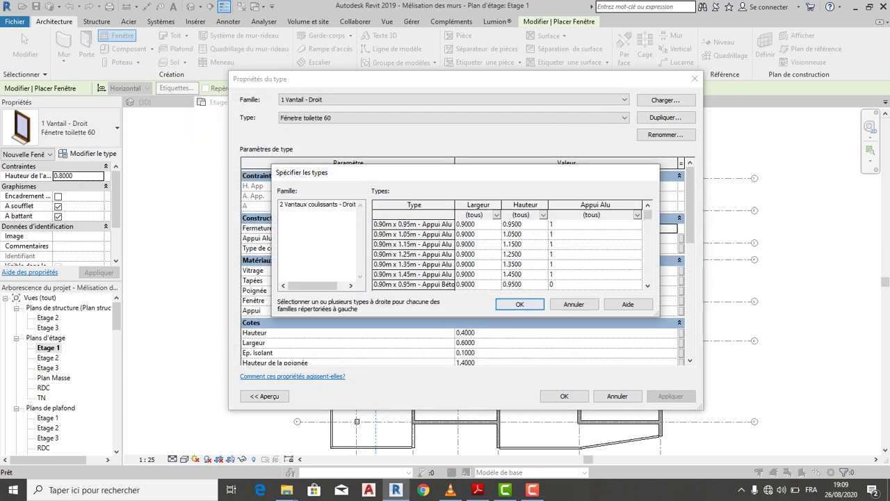
pyautogui.click(519, 304)
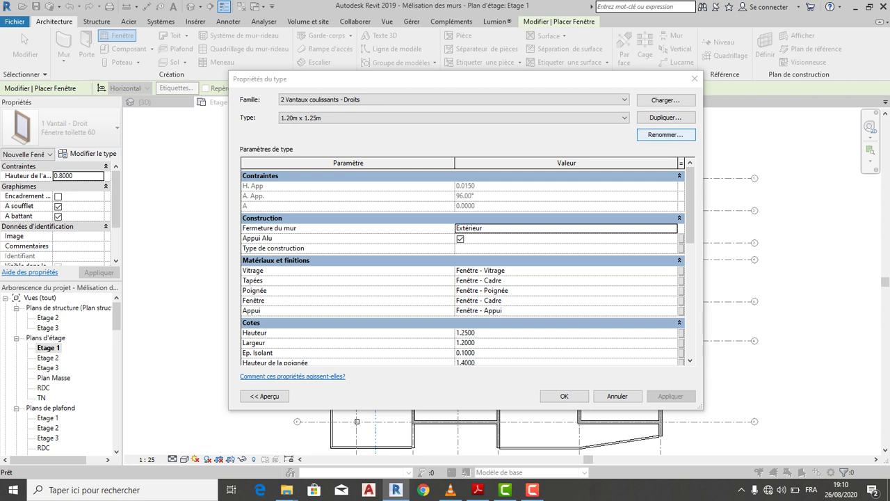
# - Duplicate the 1.20m x 1.25m sliding window type under the name "F-chambre 120"
pyautogui.click(665, 117)
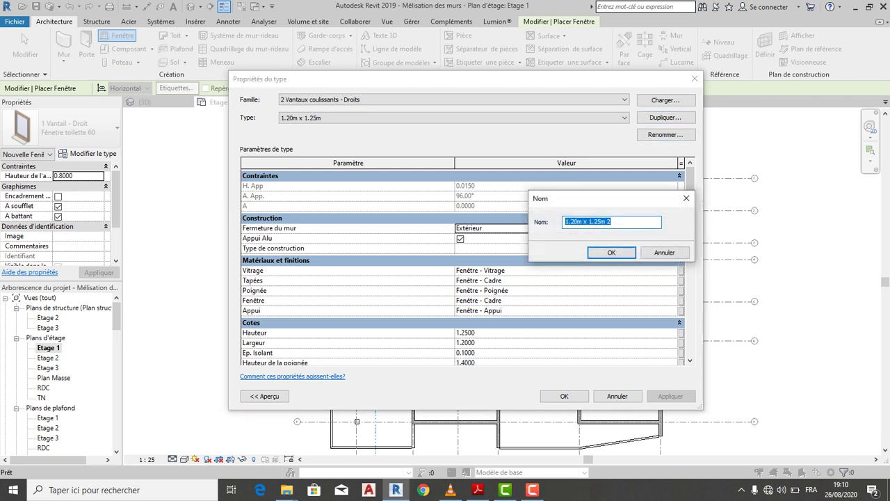
pyautogui.press('BackSpace')
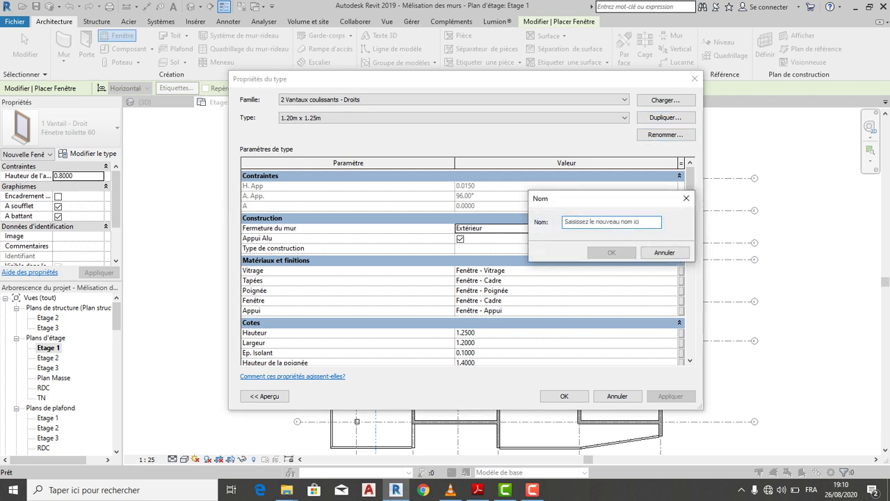
pyautogui.write('f')
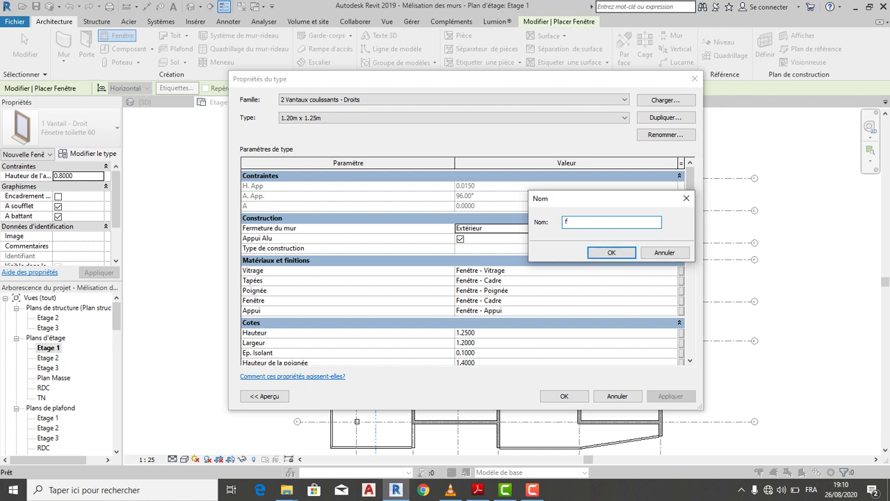
pyautogui.press('BackSpace')
pyautogui.write('F-chambre 120')
pyautogui.press('Return')
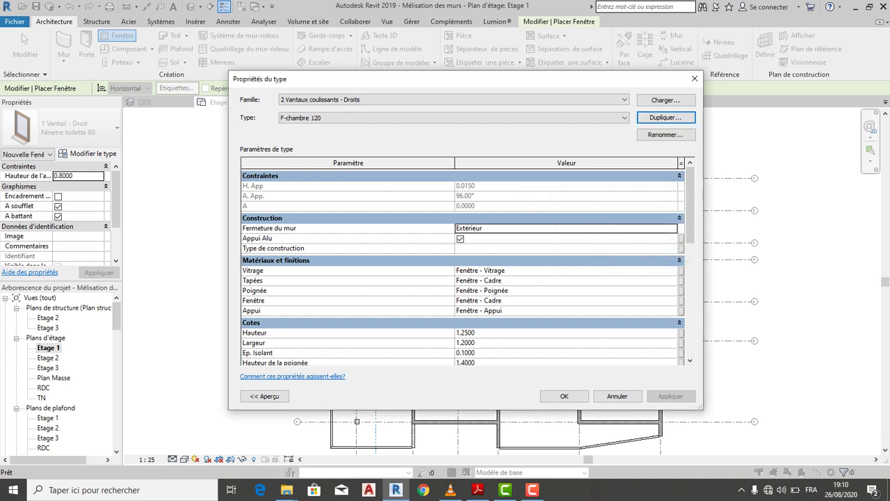
# - Set the height of the "F-chambre 120" window type to 1 m and accept its type properties
pyautogui.click(480, 333)
pyautogui.write('1')
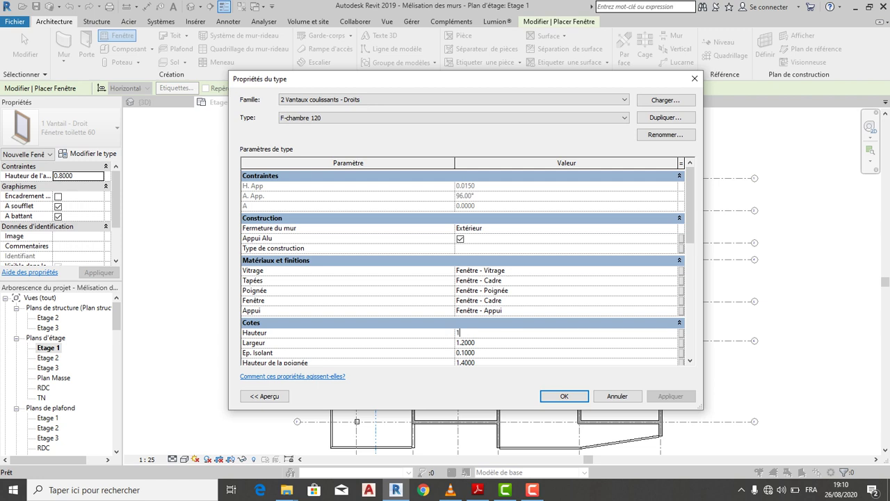
pyautogui.press('Tab')
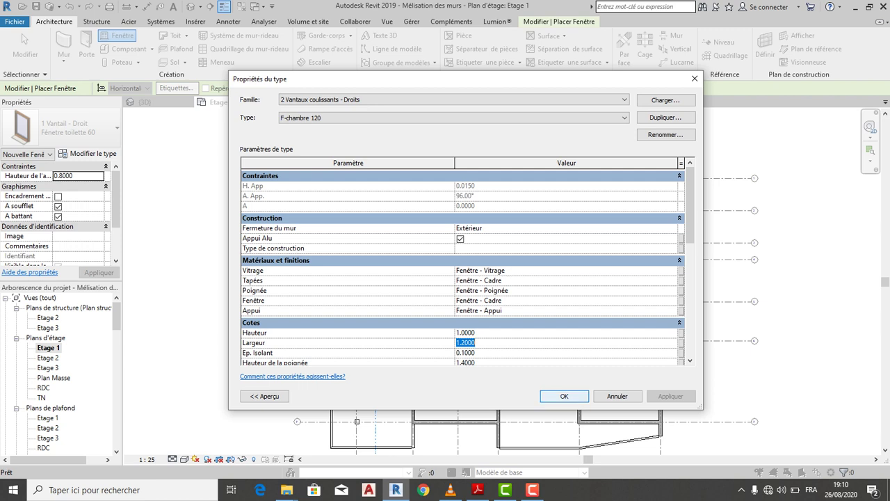
pyautogui.click(564, 395)
pyautogui.press('Return')
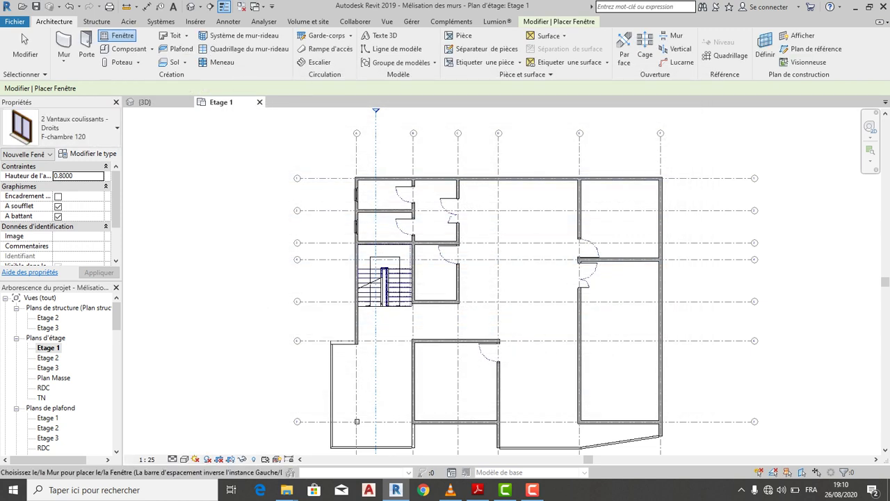
# - Place F-chambre 120 windows in the upper-right room's left wall, about 1.1 m from its upper wall, and centred in the lower-middle bedroom's lower wall
pyautogui.scroll(5, 599, 212)
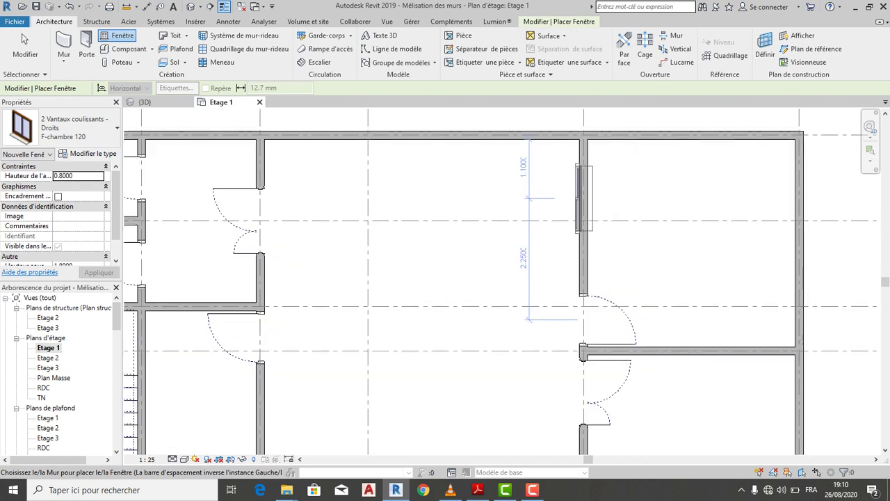
pyautogui.click(584, 198)
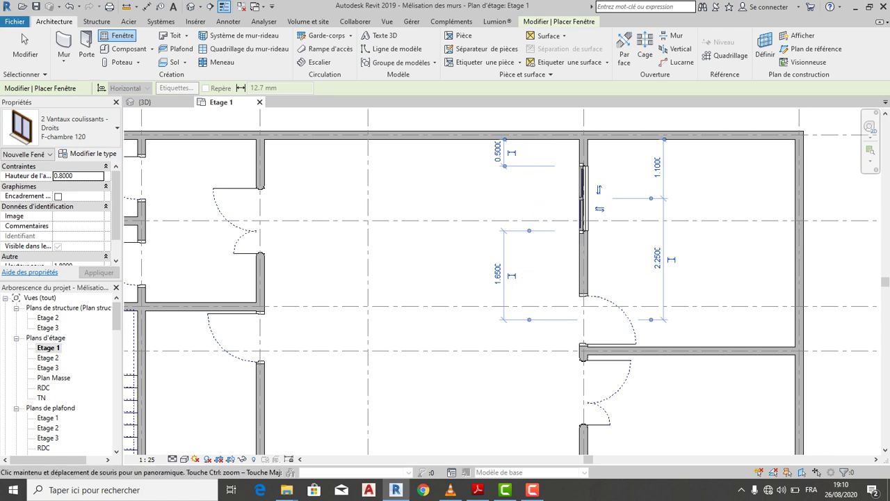
pyautogui.moveTo(556, 306); pyautogui.dragTo(543, 201, button='middle')
pyautogui.scroll(-3, 544, 247)
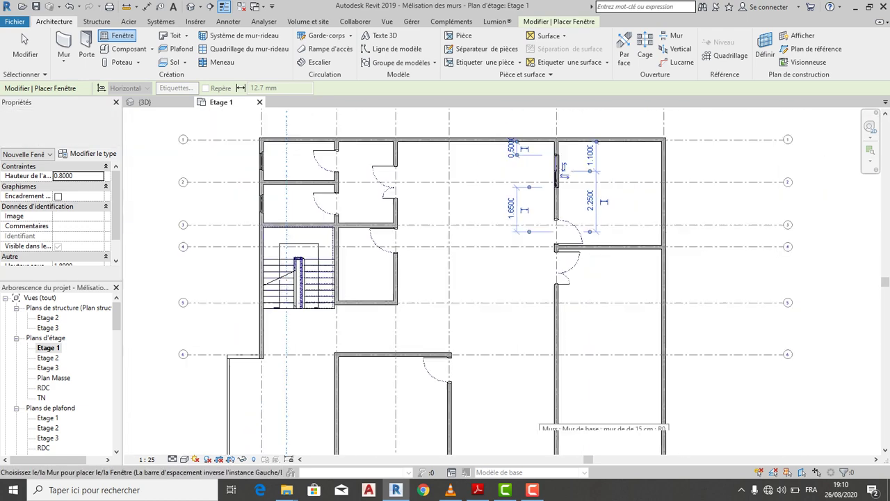
pyautogui.moveTo(564, 422); pyautogui.dragTo(568, 355, button='middle')
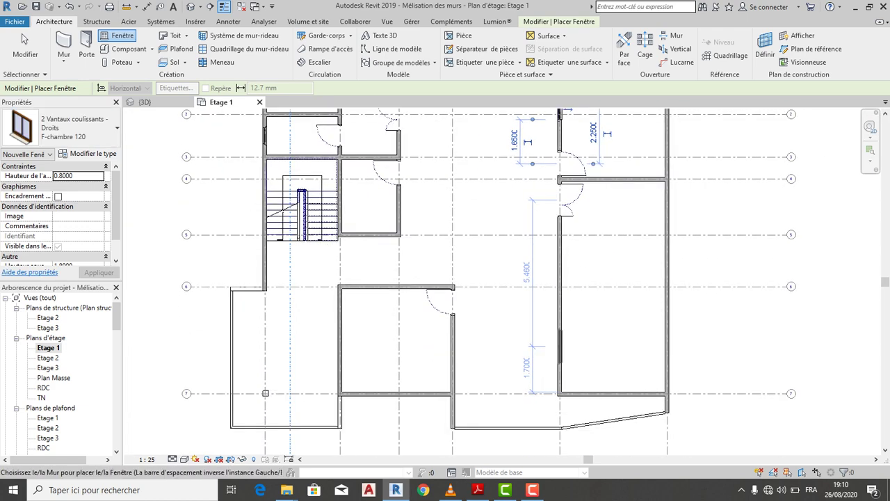
pyautogui.scroll(1, 569, 355)
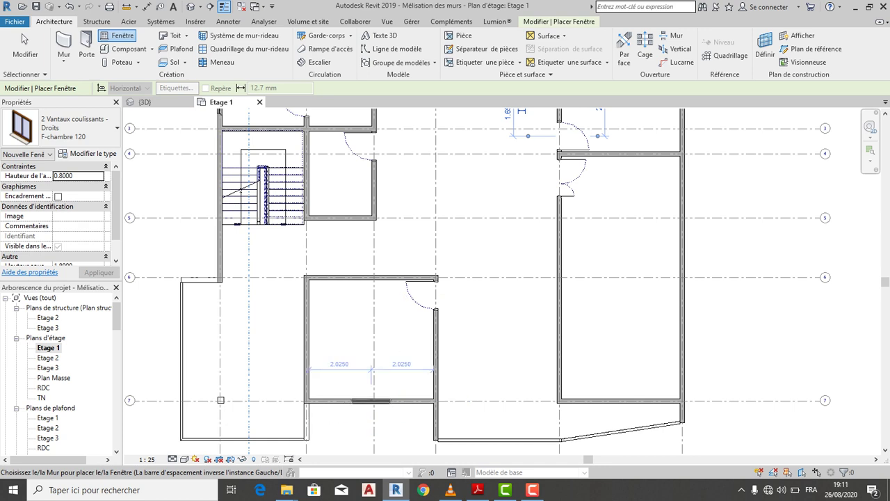
pyautogui.click(370, 407)
pyautogui.scroll(6, 369, 410)
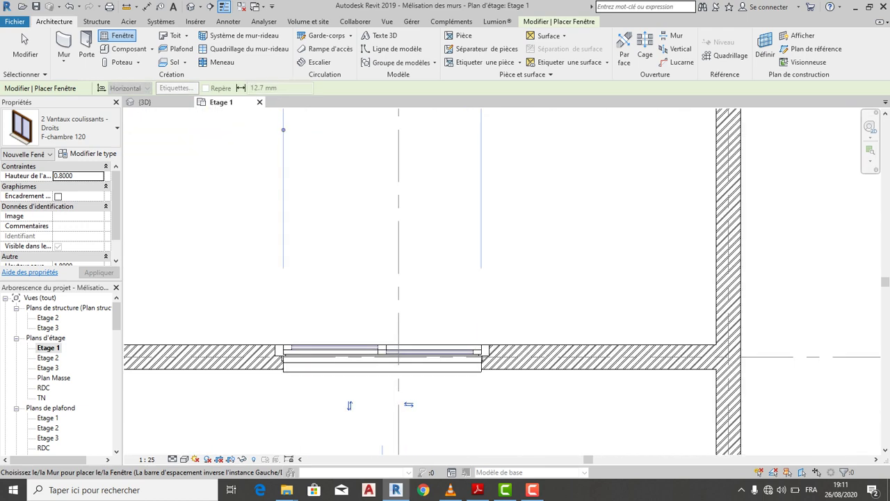
pyautogui.scroll(-6, 421, 357)
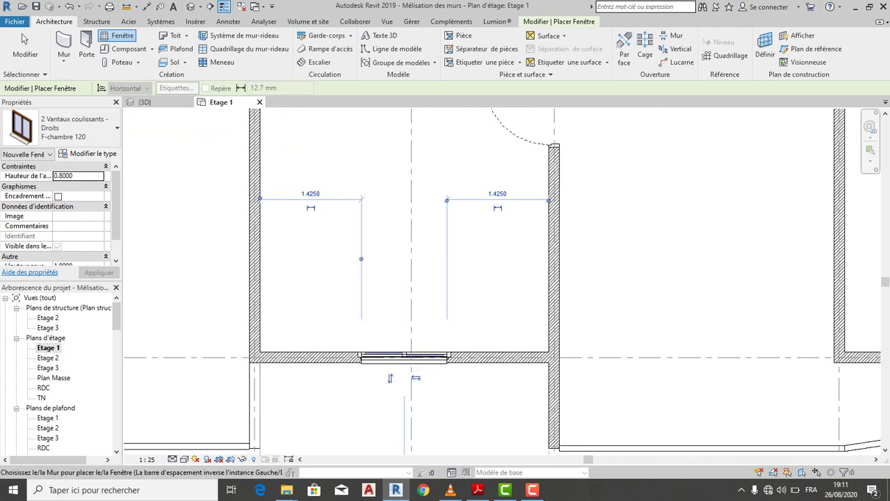
# - Place an F-chambre 120 window in the right wall of the small room beside the stairs, its centre about 0.78 m from the lower wall
pyautogui.moveTo(445, 317); pyautogui.dragTo(373, 354, button='middle')
pyautogui.scroll(-4, 514, 365)
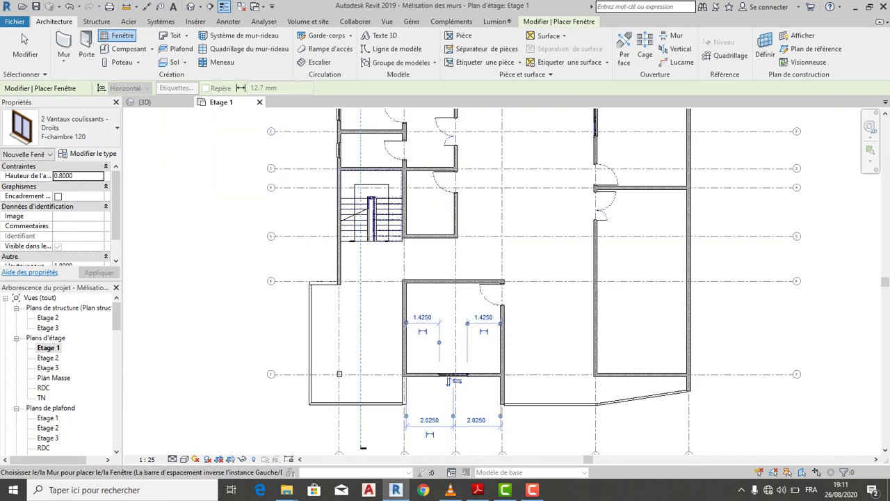
pyautogui.scroll(5, 335, 277)
pyautogui.scroll(-4, 424, 313)
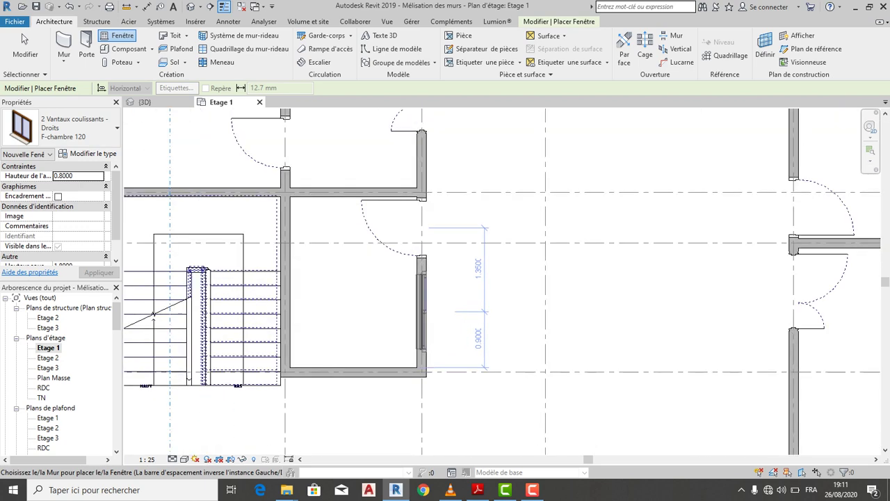
pyautogui.scroll(4, 421, 311)
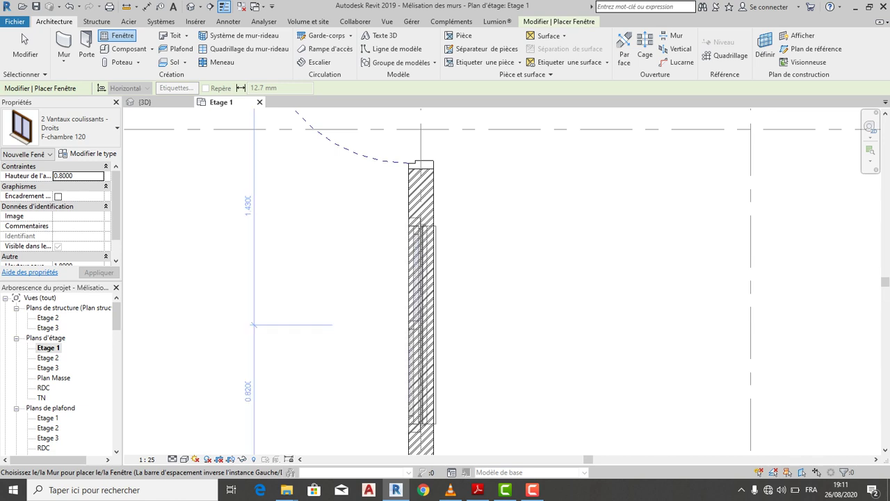
pyautogui.scroll(-2, 420, 324)
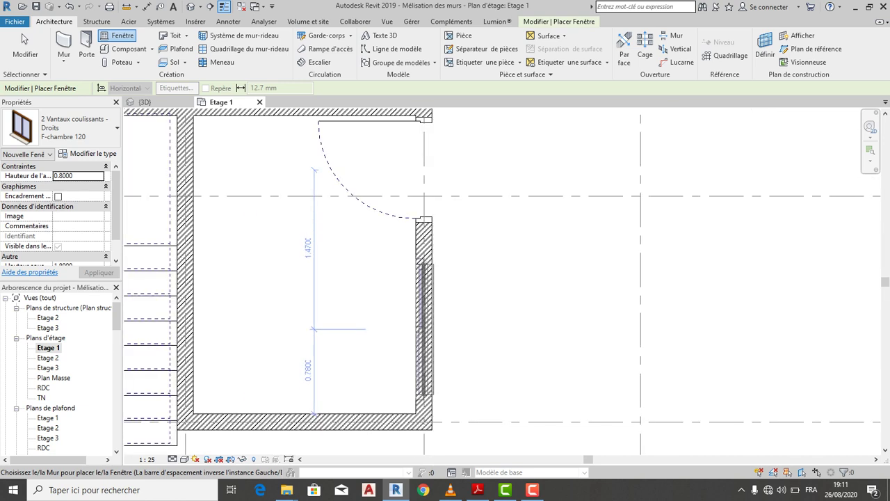
pyautogui.click(423, 327)
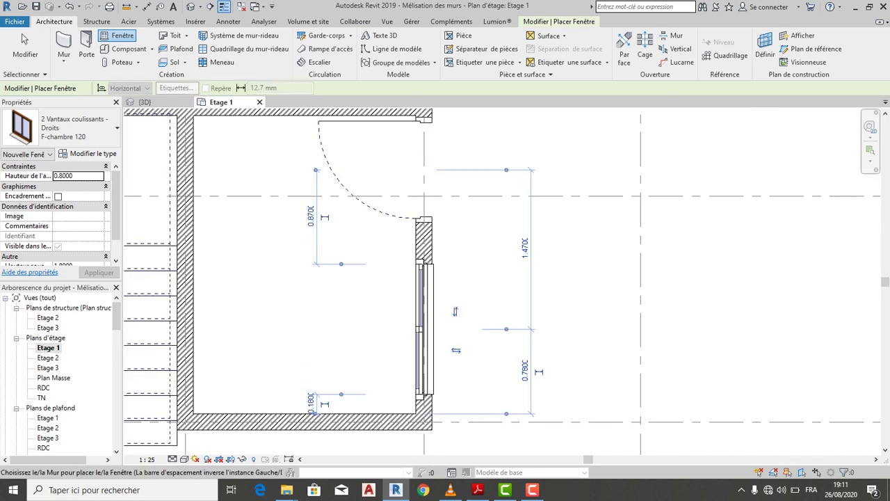
# - Flip the orientation of the new window in the small room beside the stairs
pyautogui.scroll(1, 462, 358)
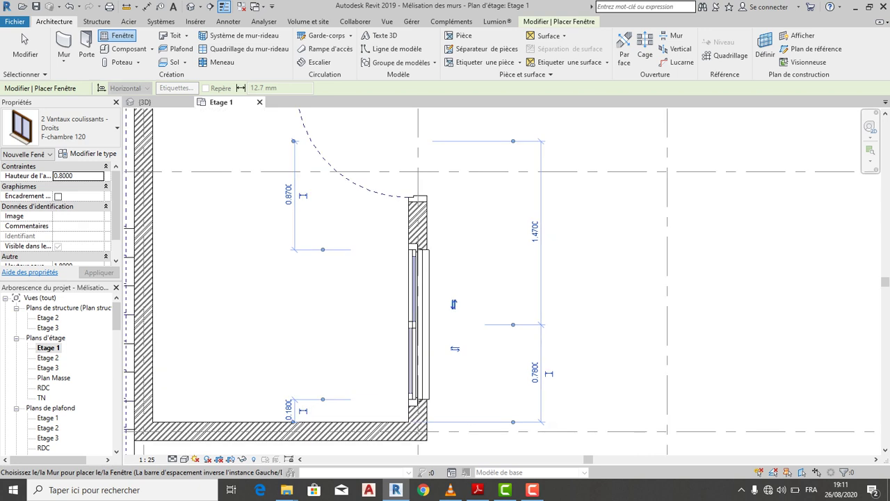
pyautogui.press('space')
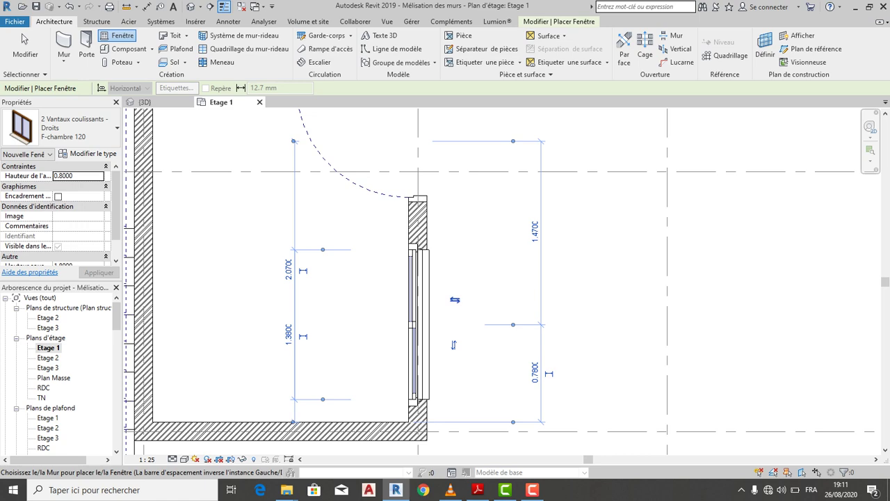
pyautogui.click(455, 300)
pyautogui.scroll(-8, 479, 301)
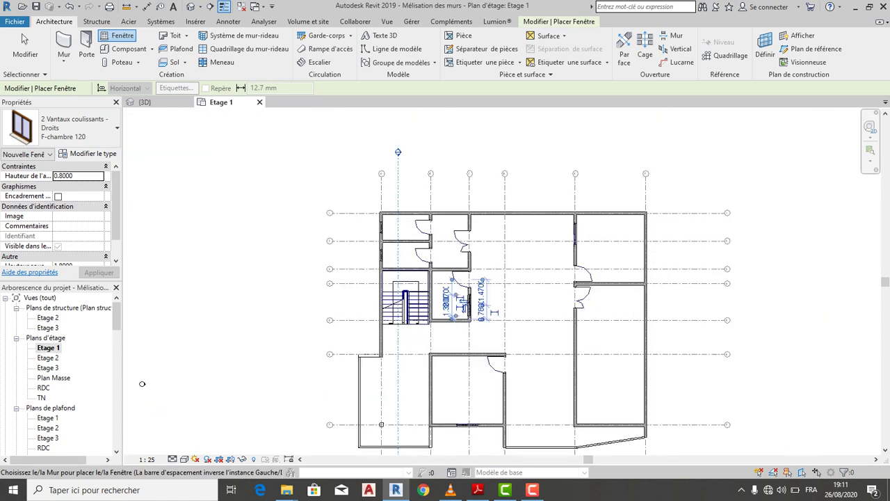
pyautogui.moveTo(142, 383); pyautogui.dragTo(133, 336, button='middle')
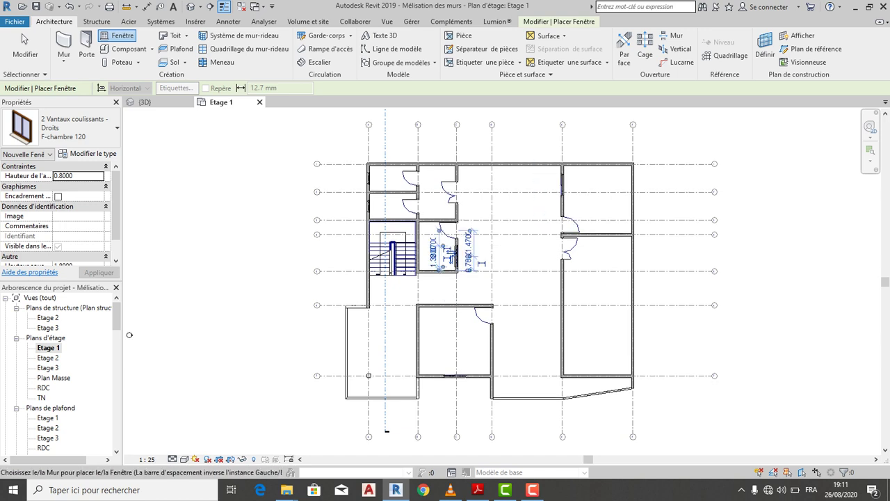
# - Load the "PF 2 vantaux + 2 fixés - Droits" family from the Simples folder after comparing its preview with "PF 2 Vantaux - Droits"
pyautogui.scroll(2, 564, 304)
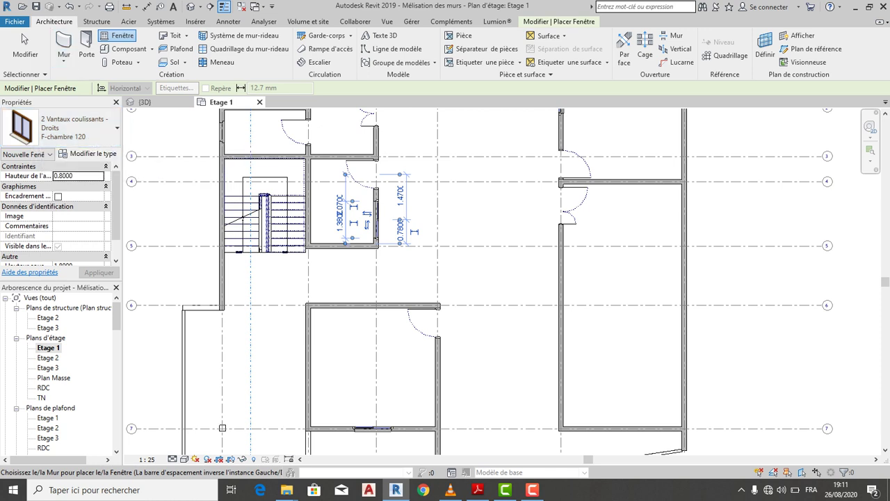
pyautogui.click(89, 153)
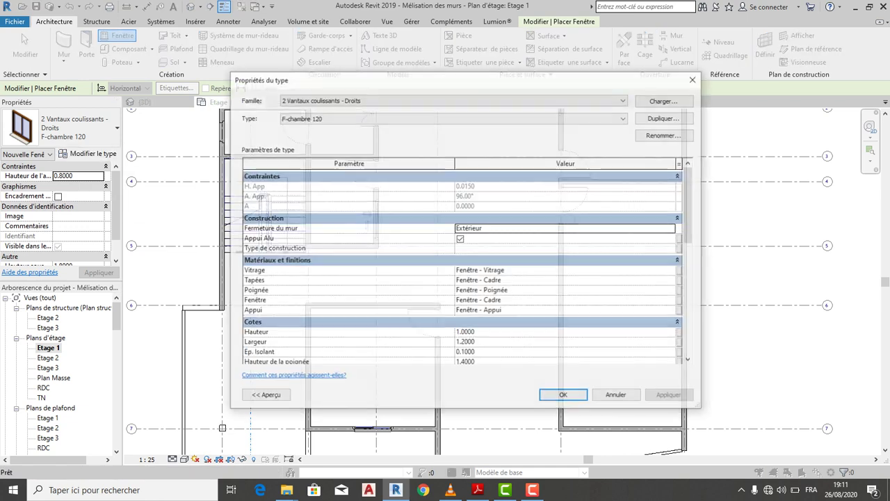
pyautogui.click(665, 117)
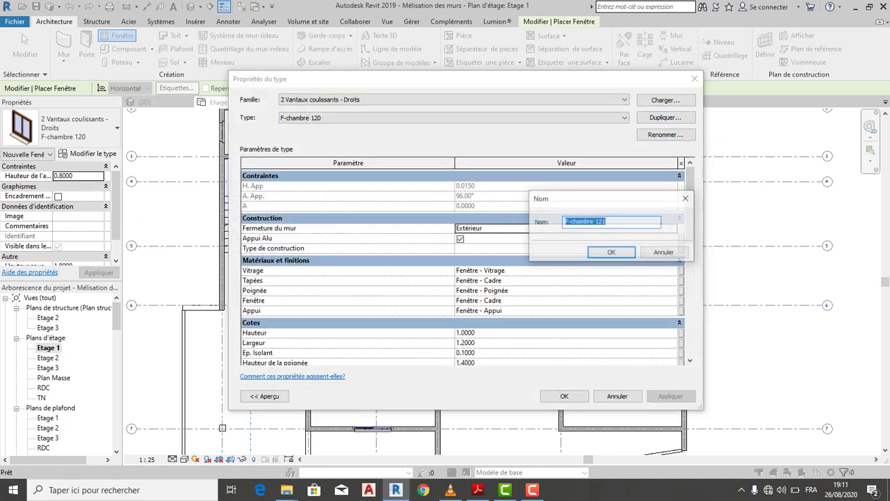
pyautogui.press('Escape')
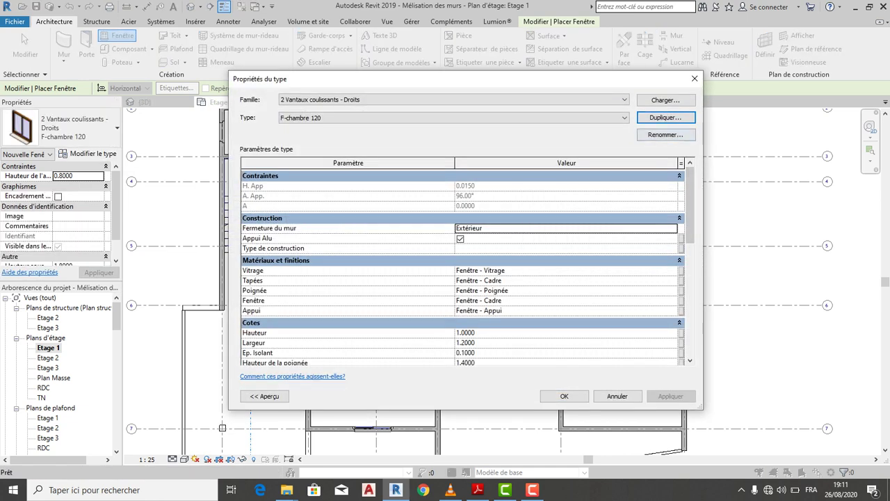
pyautogui.click(665, 100)
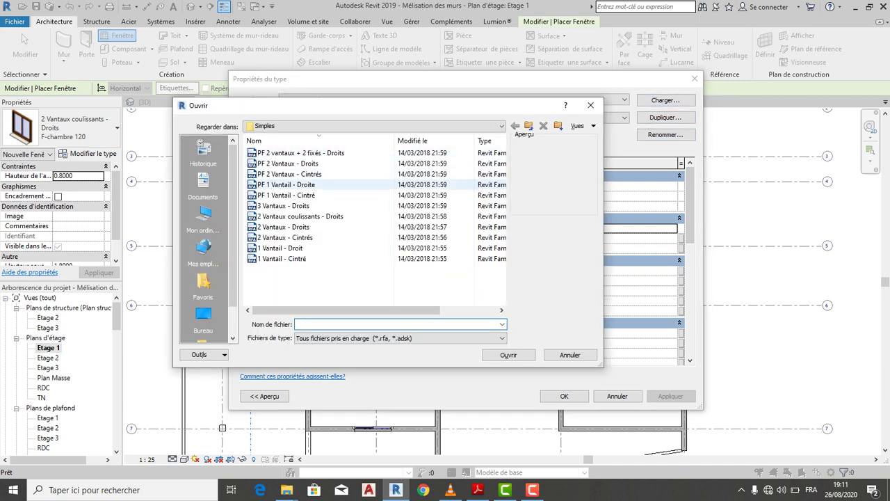
pyautogui.click(304, 163)
pyautogui.click(304, 153)
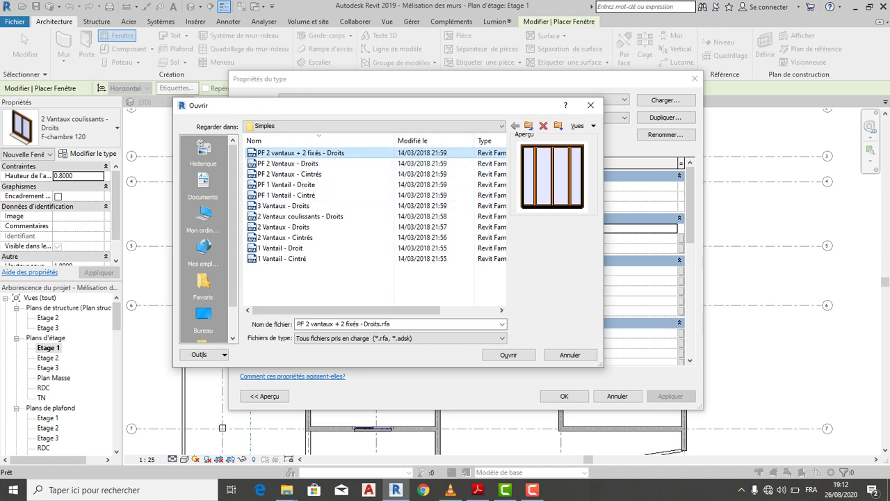
pyautogui.click(299, 163)
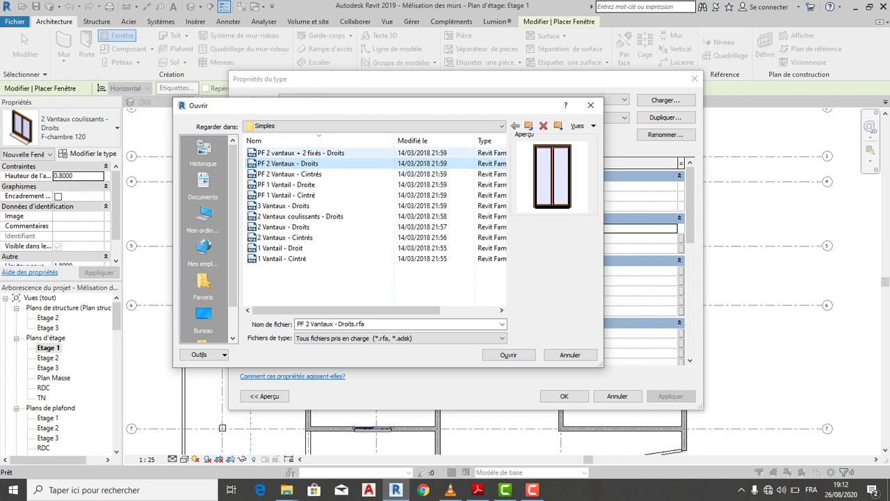
pyautogui.click(301, 153)
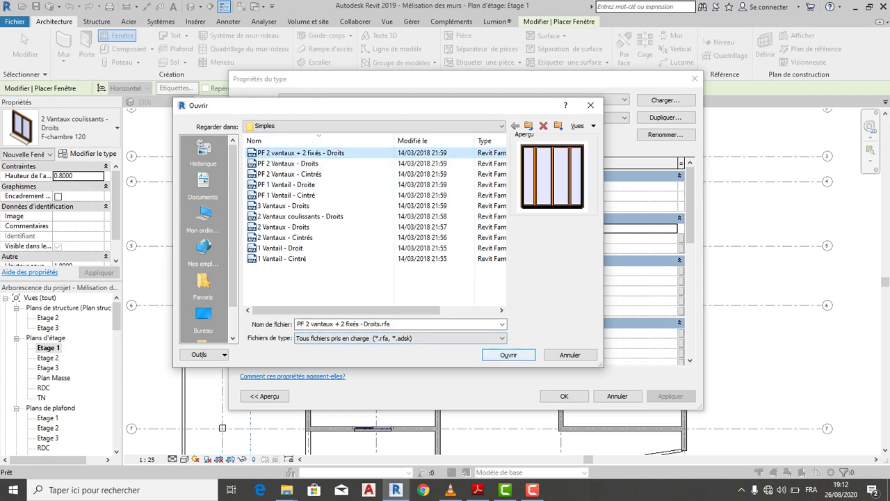
pyautogui.click(508, 354)
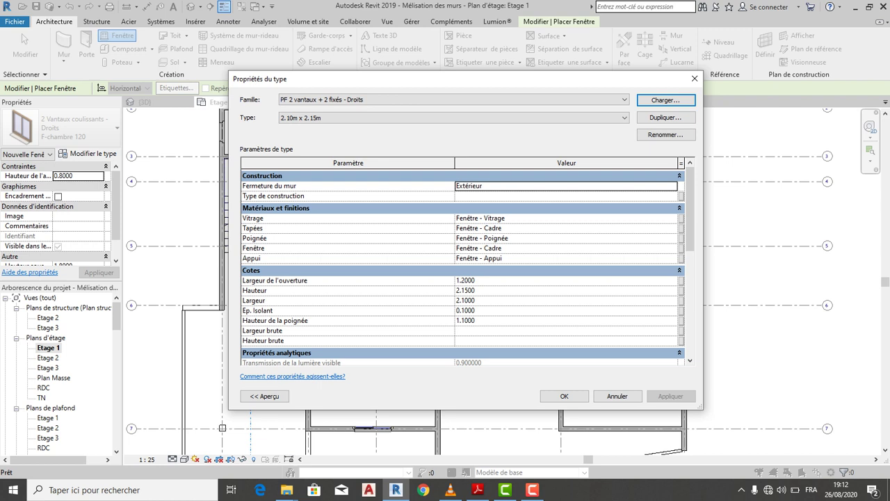
# - Duplicate the 2.10m x 2.15m type under the name "F-salon" and dismiss the low-battery notice
pyautogui.click(665, 118)
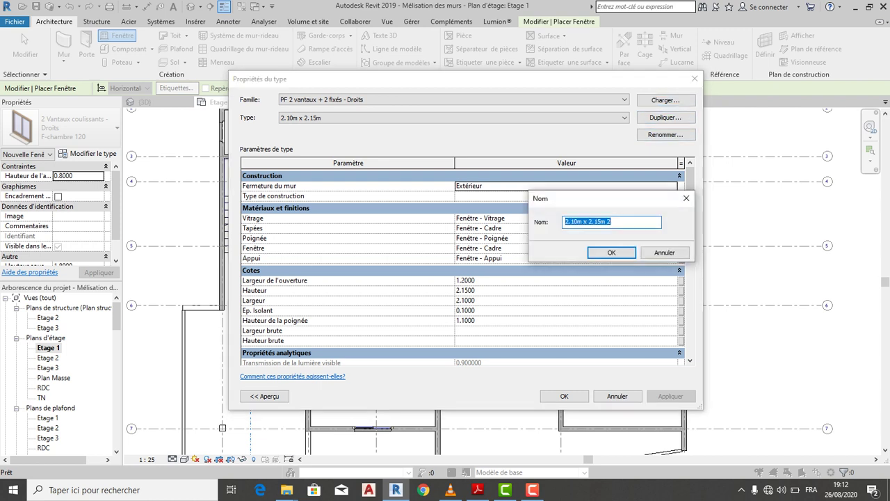
pyautogui.press('BackSpace')
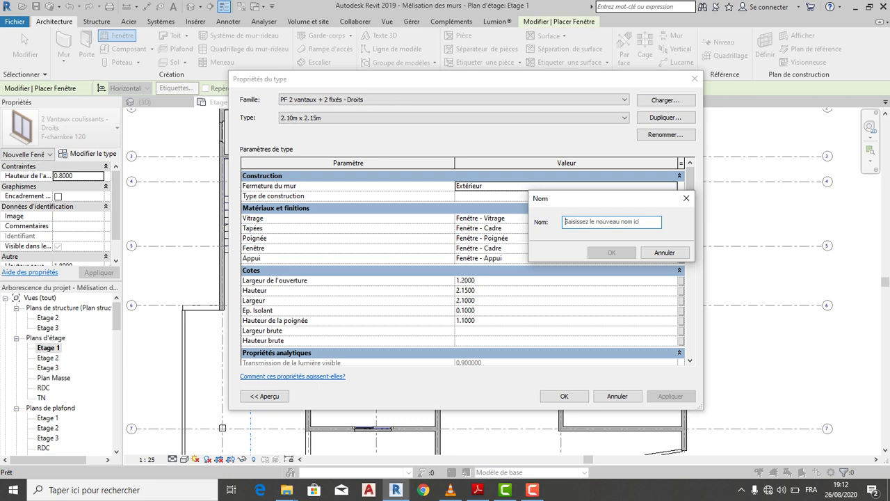
pyautogui.write('F')
pyautogui.press('BackSpace')
pyautogui.write('F')
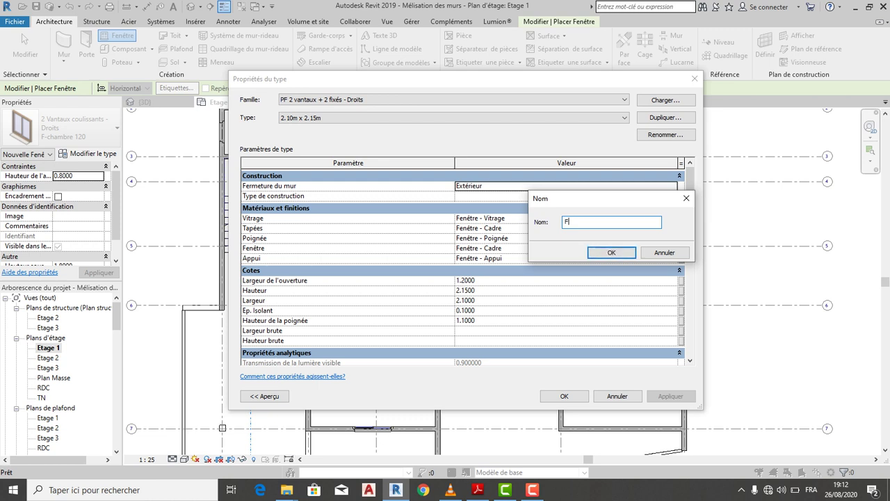
pyautogui.write('-slon')
pyautogui.press('BackSpace')
pyautogui.press('BackSpace')
pyautogui.write('alon')
pyautogui.click(611, 251)
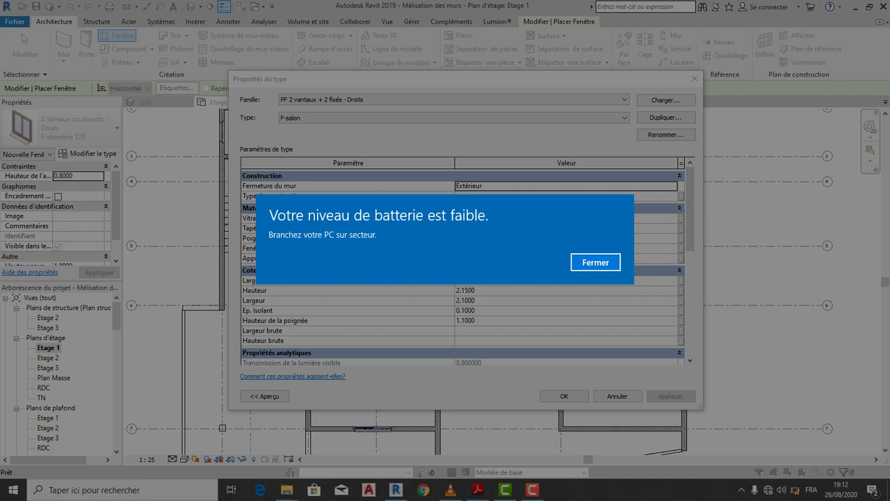
pyautogui.press('Return')
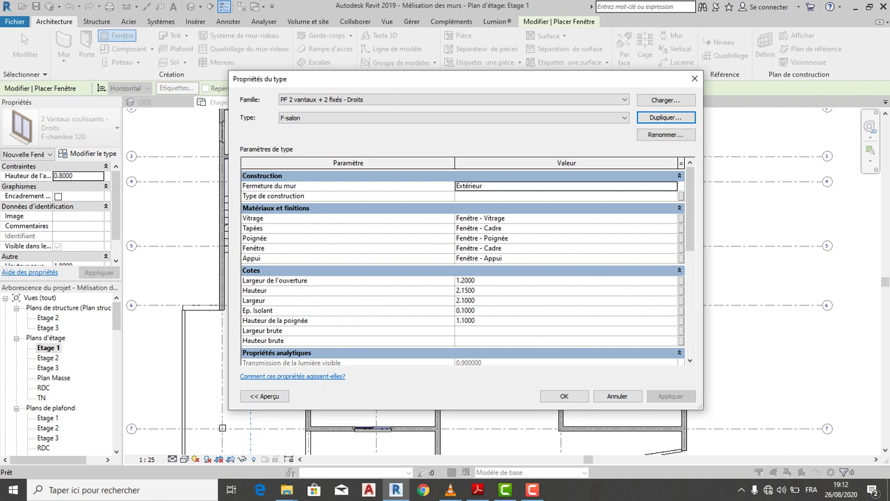
# - Set the height of the "F-salon" window type to 1 m and accept its type properties
pyautogui.click(326, 291)
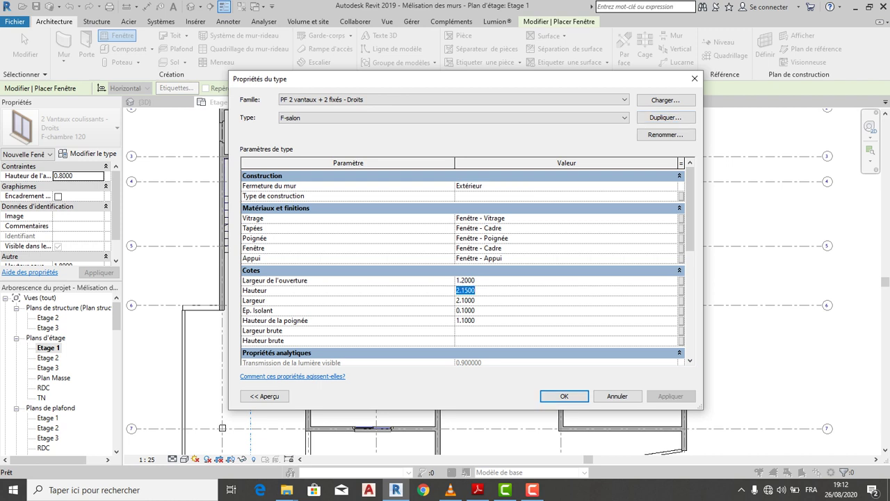
pyautogui.write('1')
pyautogui.press('Tab')
pyautogui.click(564, 396)
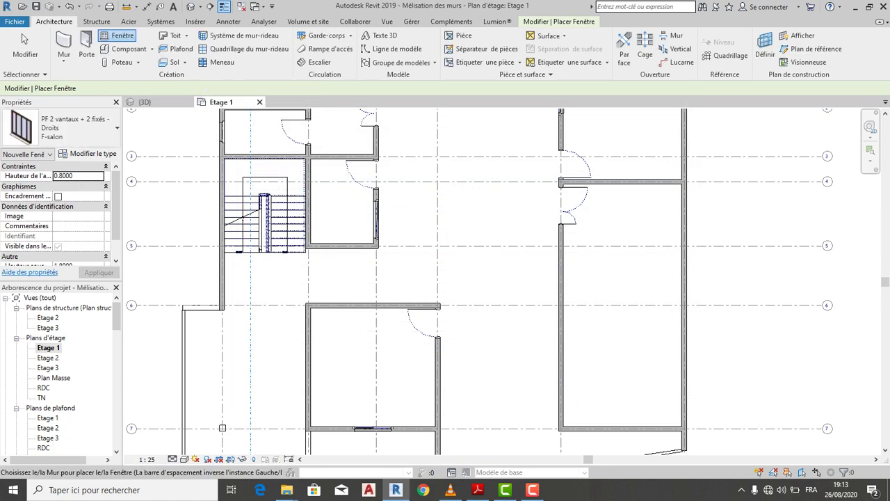
# - Place an F-salon window in the left wall of the large right-hand room, its centre about 4.56 m from the lower wall
pyautogui.scroll(-2, 171, 450)
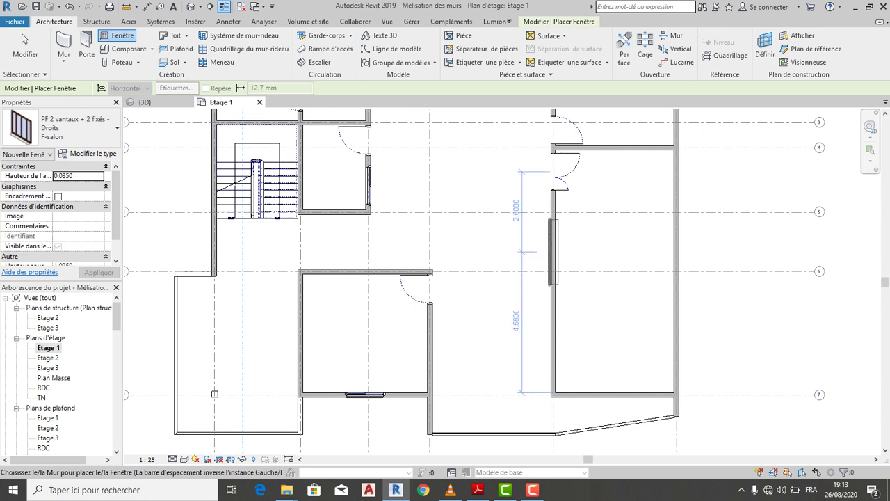
pyautogui.click(553, 252)
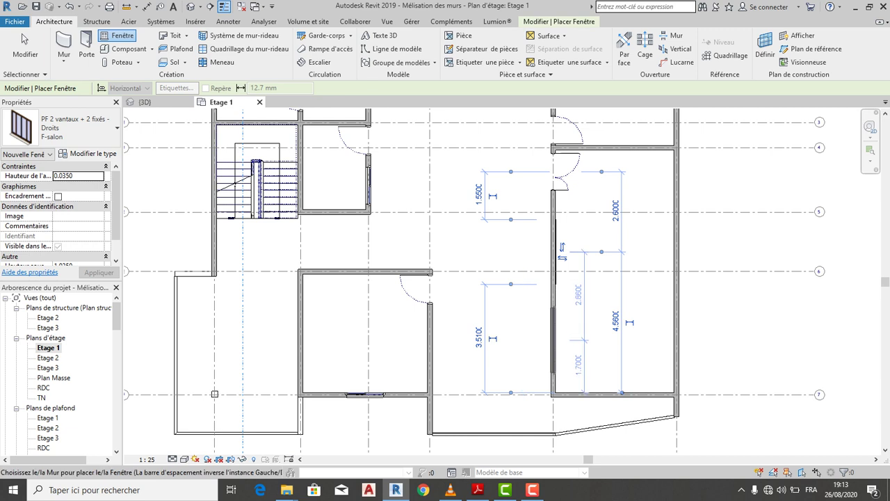
pyautogui.scroll(2, 553, 361)
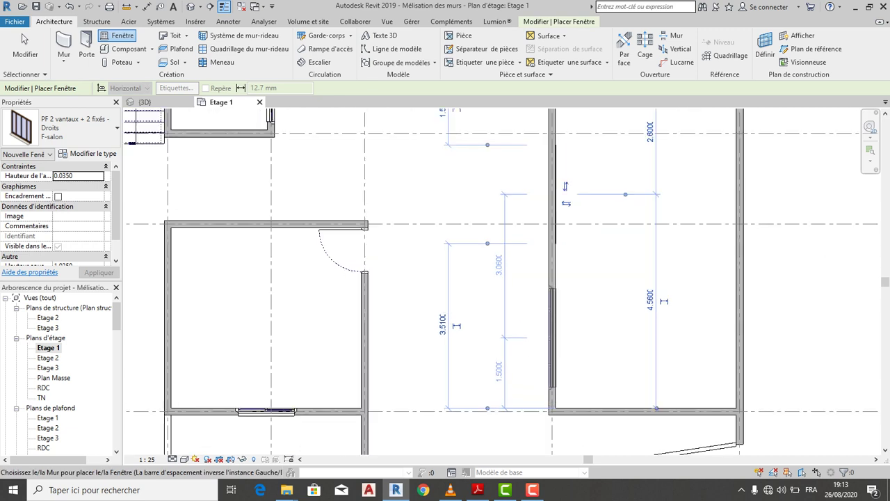
# - Place a second F-salon window in the same wall, its centre 1.5 m from the lower wall, and end window placement
pyautogui.click(553, 338)
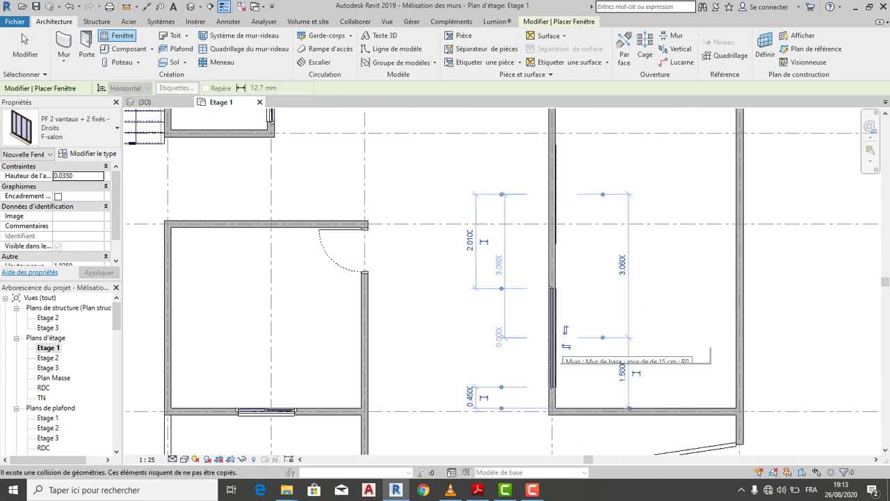
pyautogui.scroll(-1, 592, 261)
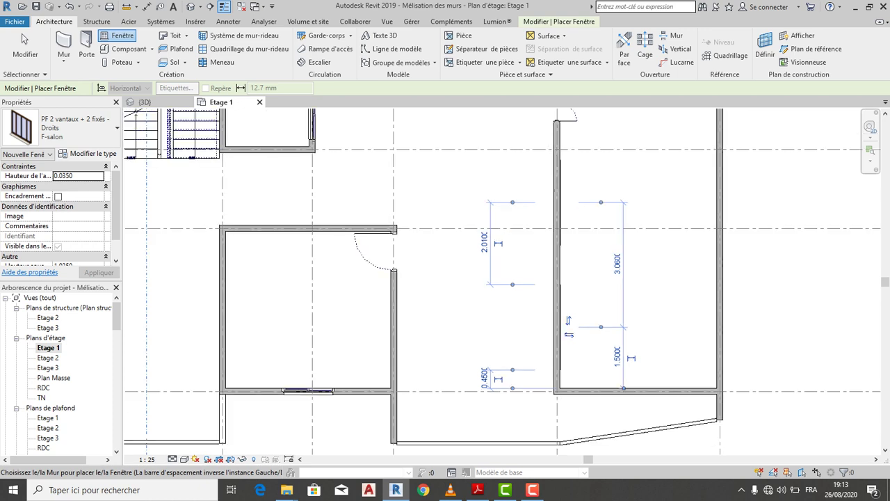
pyautogui.press('Escape')
pyautogui.scroll(3, 568, 303)
pyautogui.press('Escape')
pyautogui.press('Escape')
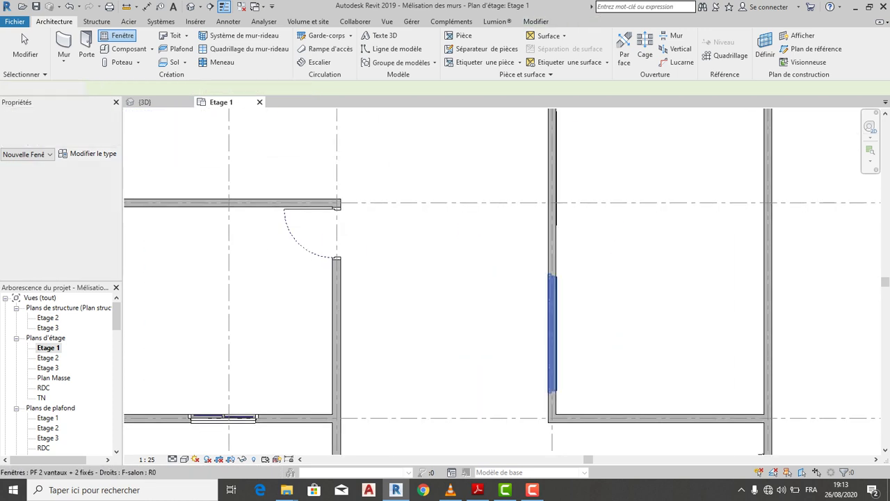
# - Examine how the two F-salon windows sit in their wall, close up in the plan and from several angles in the 3D view
pyautogui.scroll(3, 558, 280)
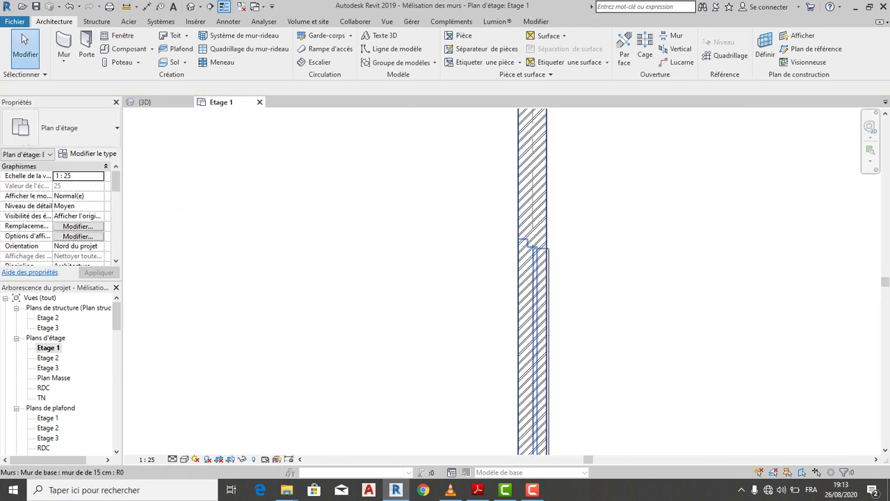
pyautogui.click(531, 278)
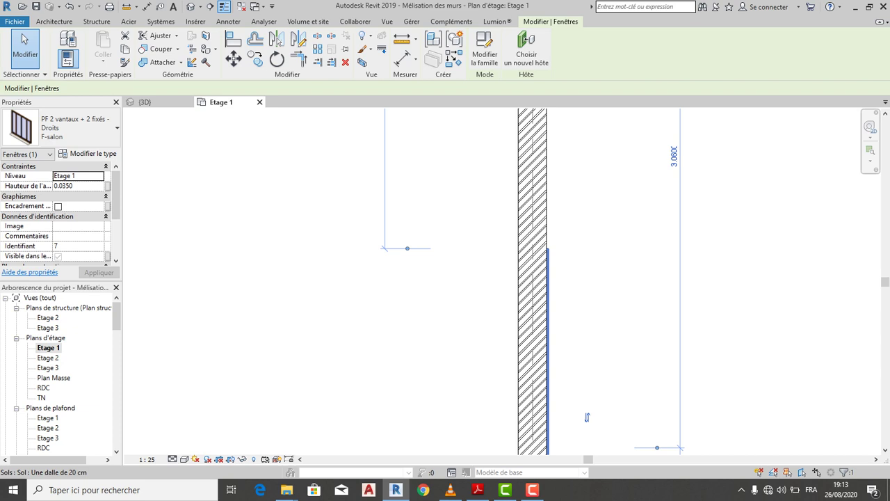
pyautogui.click(145, 102)
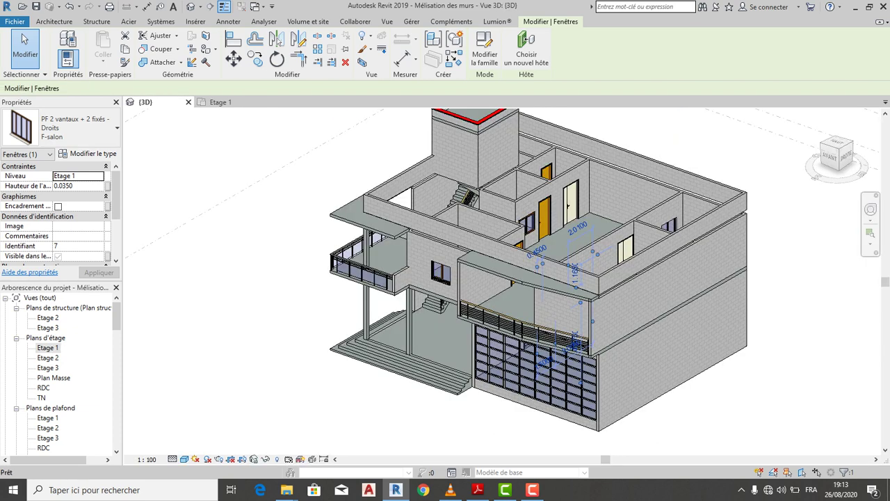
pyautogui.moveTo(841, 159); pyautogui.dragTo(856, 170)
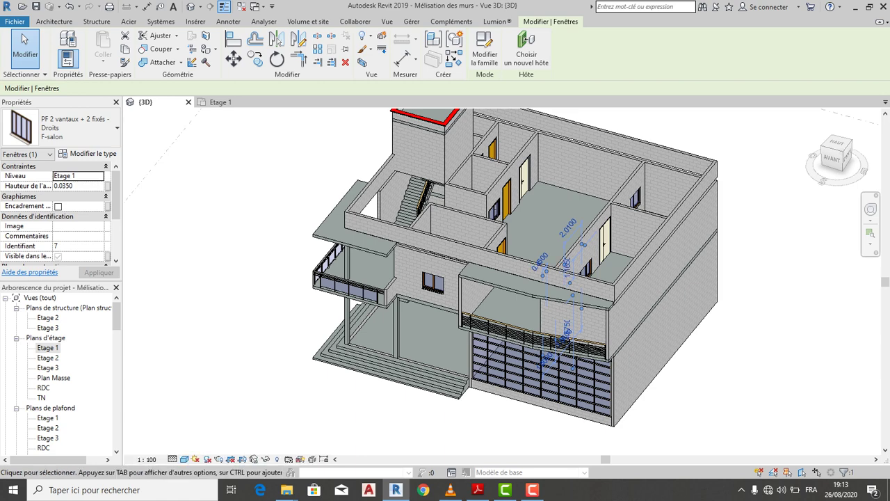
pyautogui.scroll(-1, 77, 216)
pyautogui.scroll(-3, 211, 232)
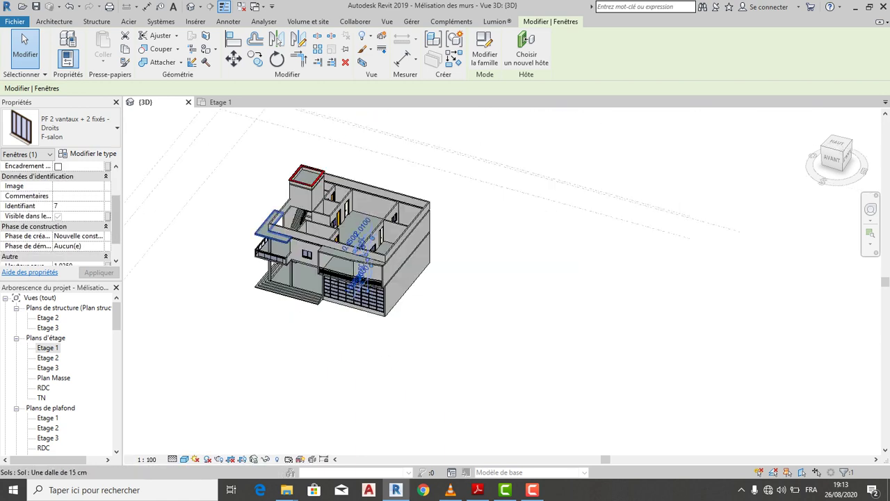
pyautogui.click(832, 158)
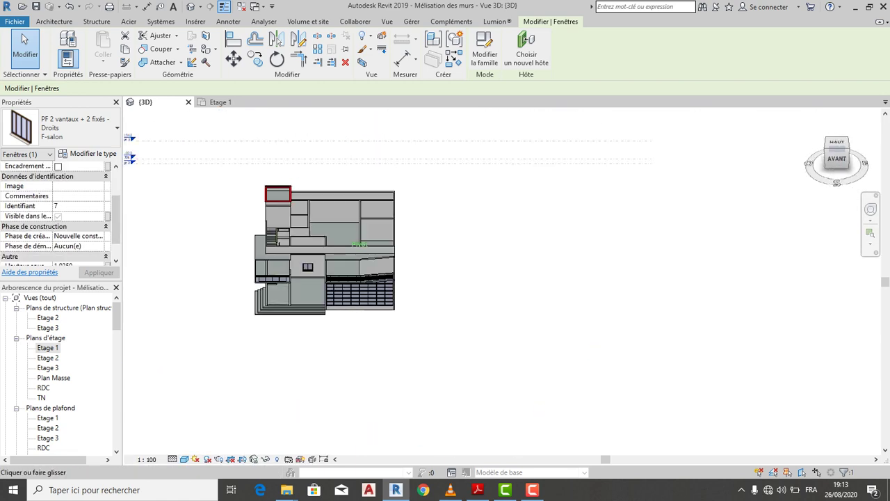
pyautogui.moveTo(831, 159); pyautogui.dragTo(851, 161)
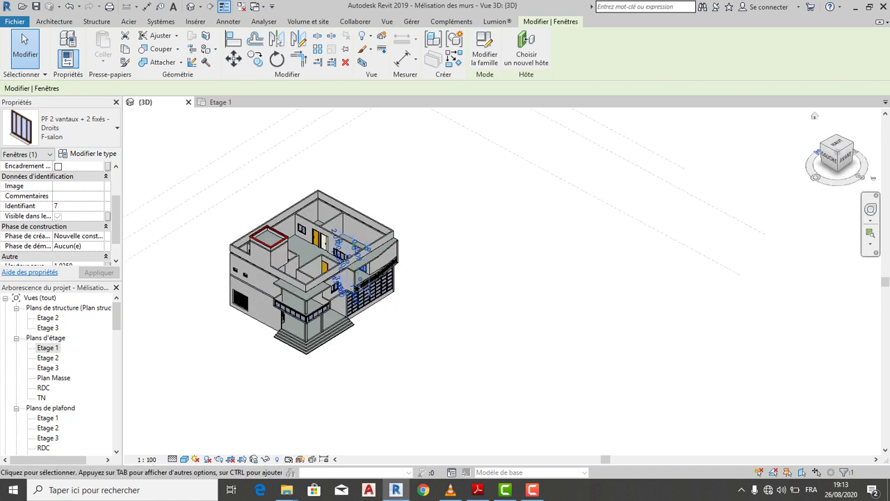
pyautogui.scroll(5, 313, 243)
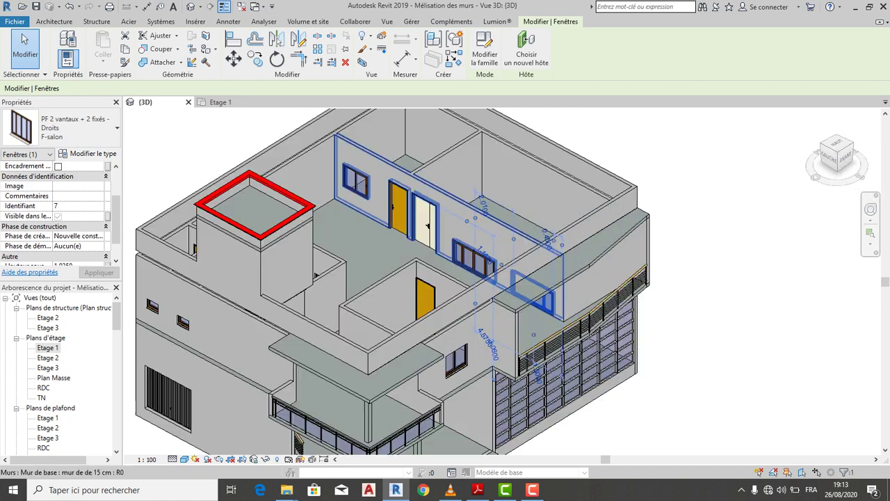
pyautogui.scroll(10, 427, 226)
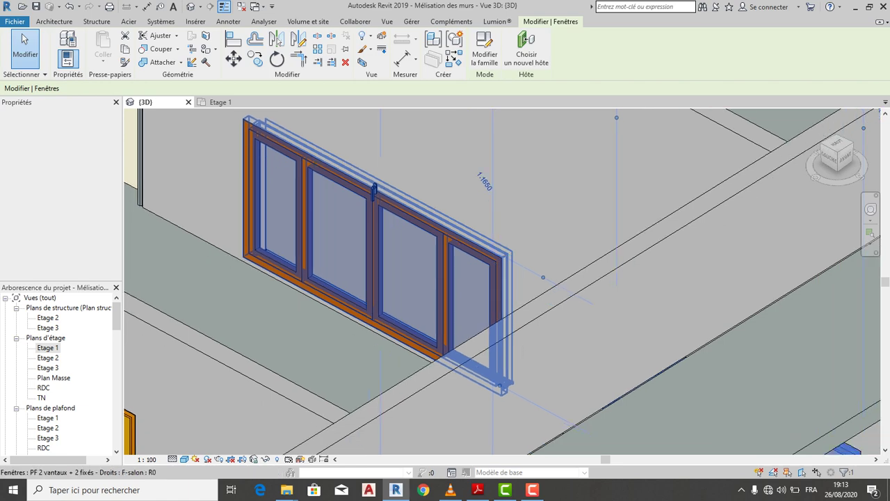
pyautogui.scroll(-3, 437, 255)
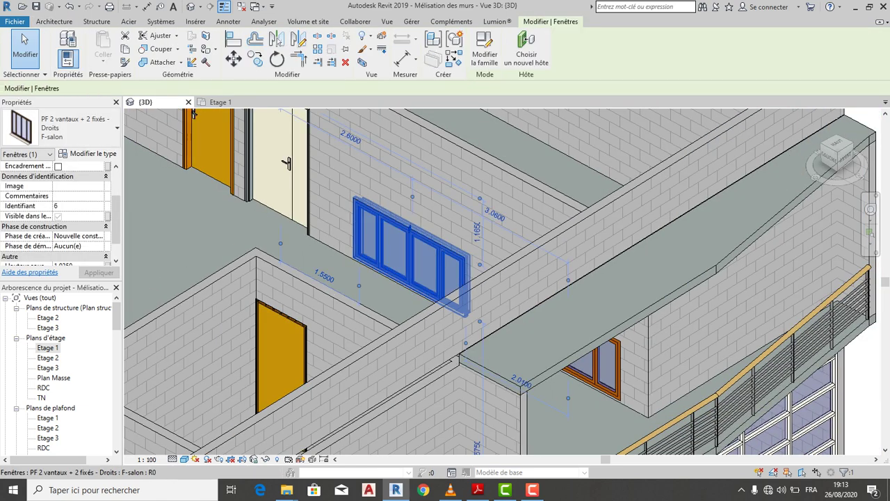
# - Select all F-salon windows visible in the 3D view and set their sill height to 1.2 m
pyautogui.rightClick(431, 151)
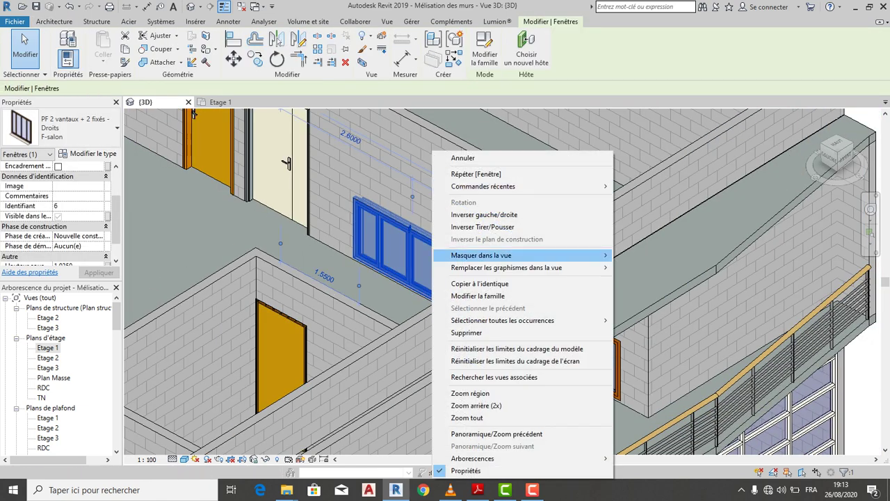
pyautogui.moveTo(501, 267)
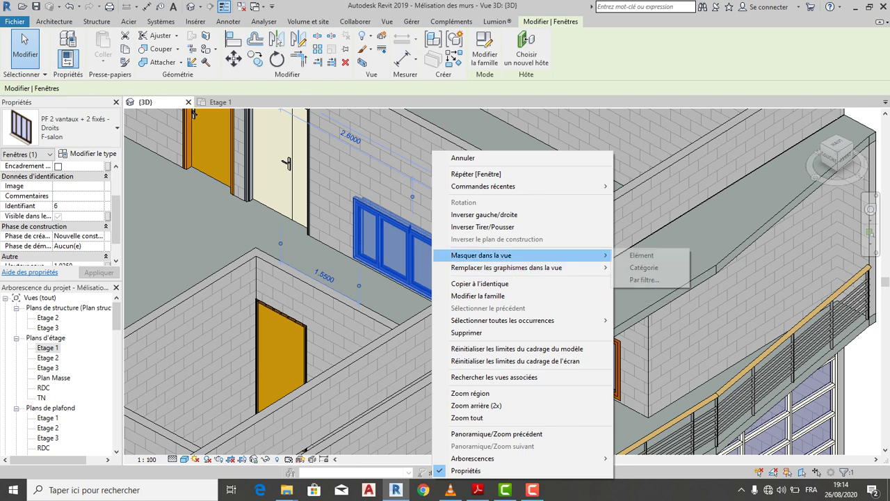
pyautogui.moveTo(501, 320)
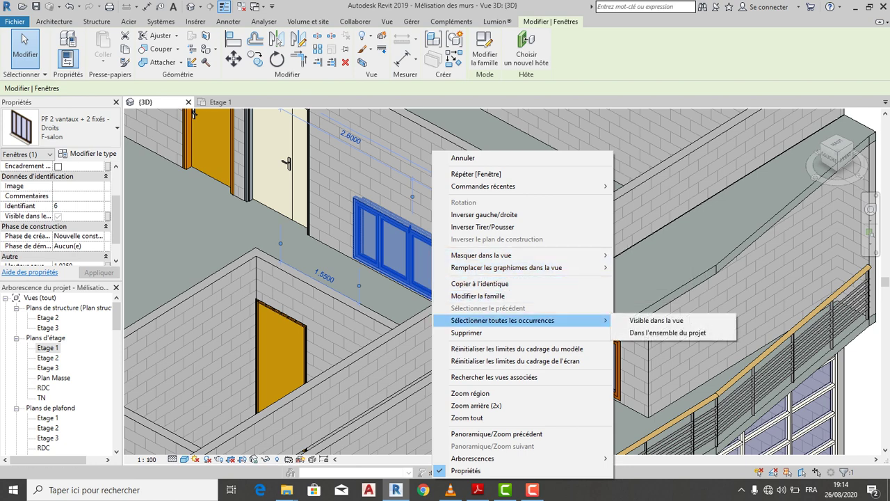
pyautogui.click(653, 320)
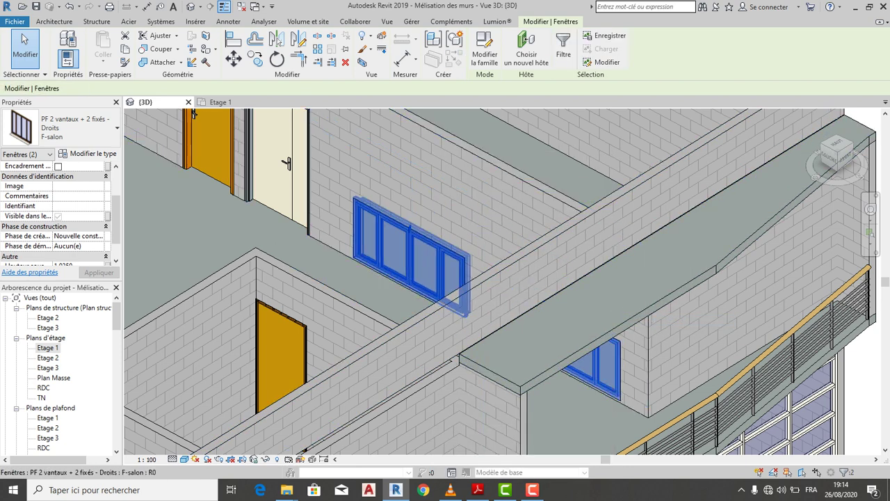
pyautogui.scroll(2, 59, 208)
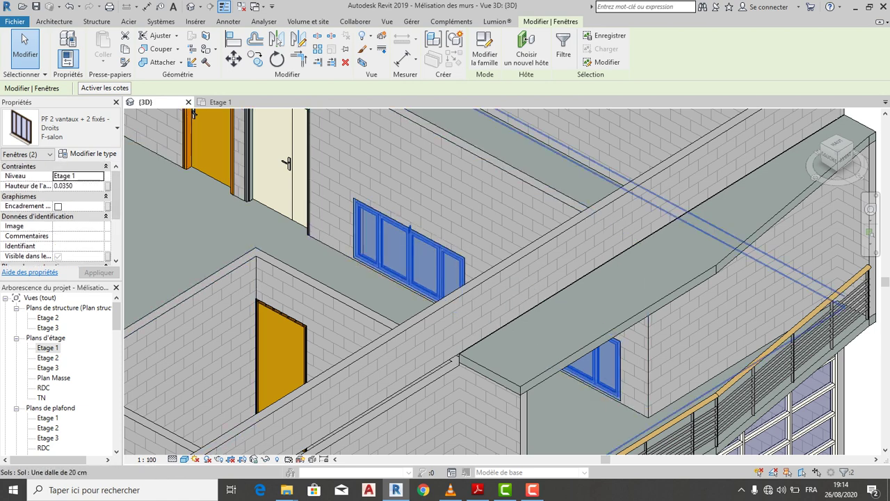
pyautogui.click(79, 186)
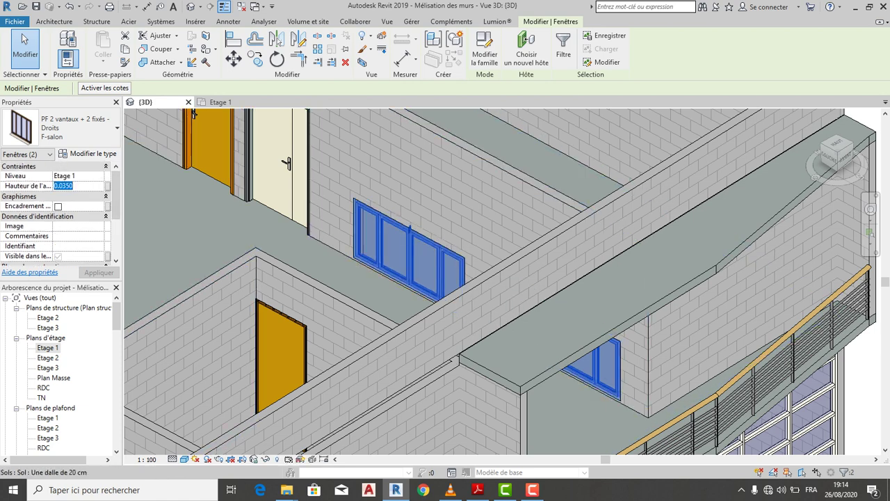
pyautogui.write('1.20')
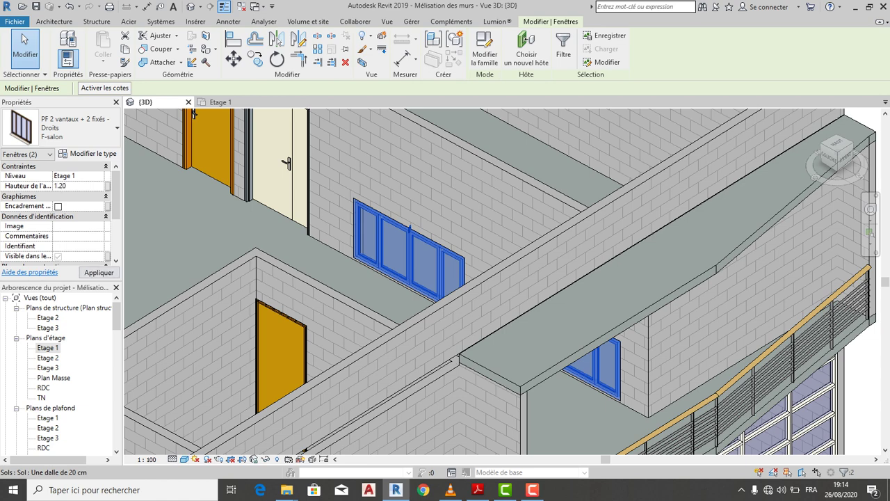
pyautogui.click(99, 272)
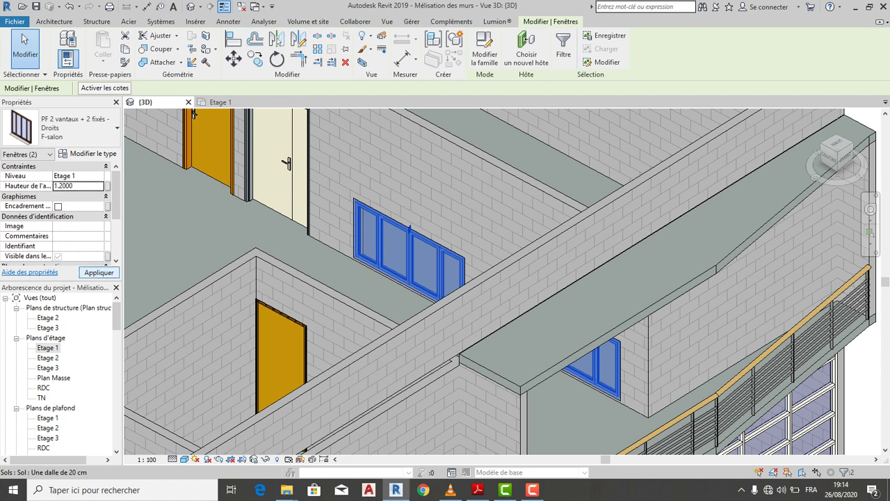
# - Select all F-chambre 120 windows visible in the 3D view and set their sill height to 1.2 m
pyautogui.scroll(-3, 339, 219)
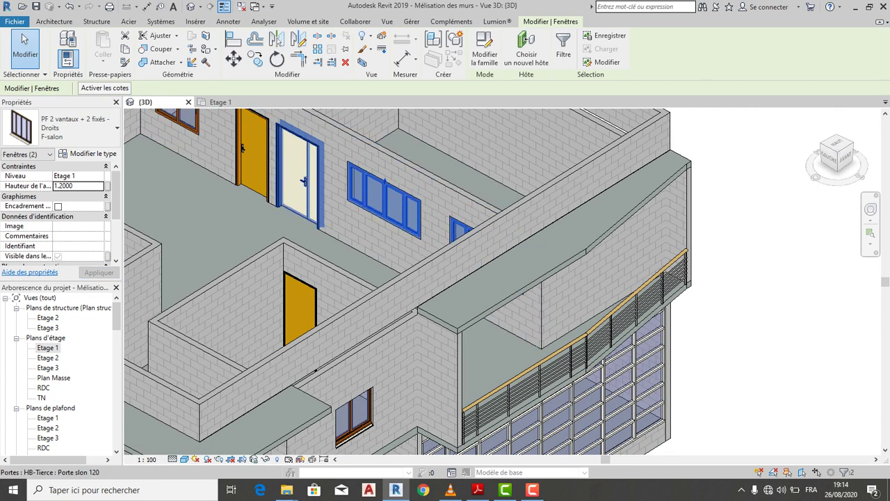
pyautogui.scroll(-1, 324, 145)
pyautogui.moveTo(845, 155); pyautogui.dragTo(842, 147)
pyautogui.moveTo(203, 146); pyautogui.dragTo(342, 168, button='middle')
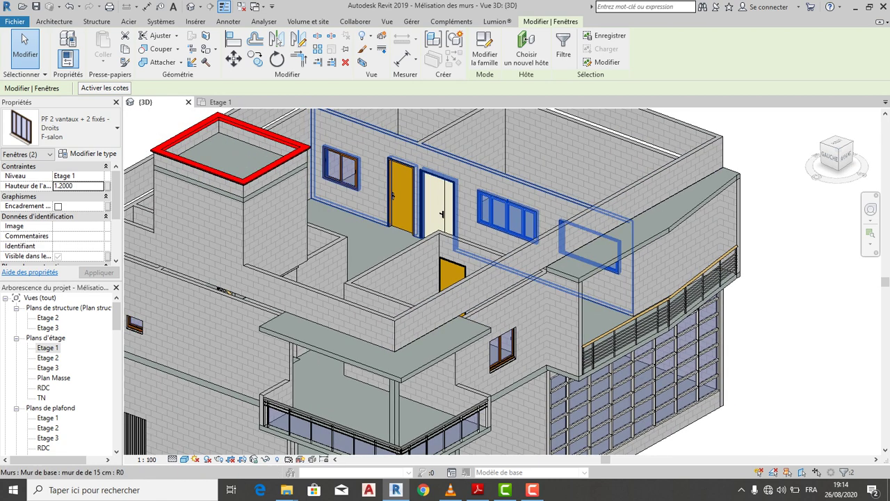
pyautogui.press('Escape')
pyautogui.click(341, 167)
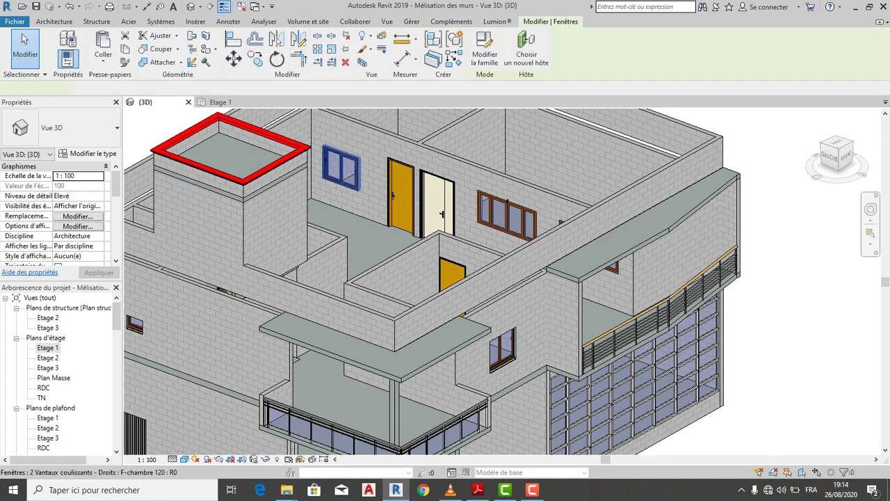
pyautogui.rightClick(346, 168)
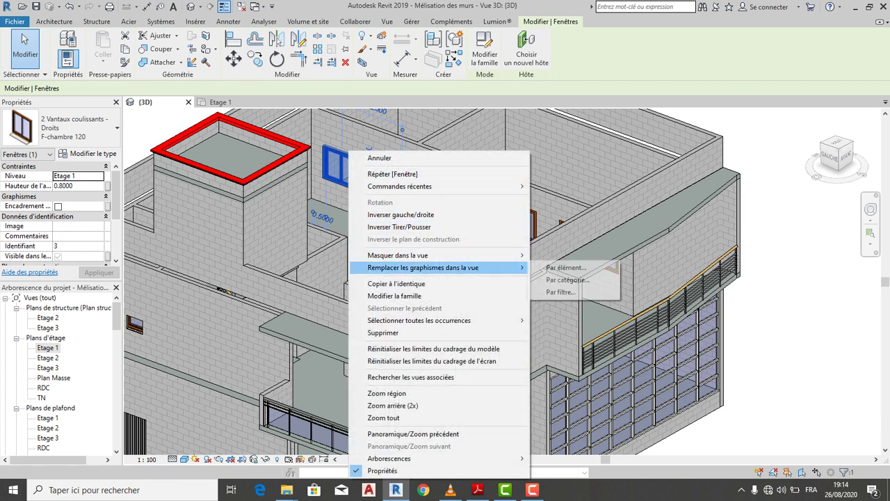
pyautogui.moveTo(446, 320)
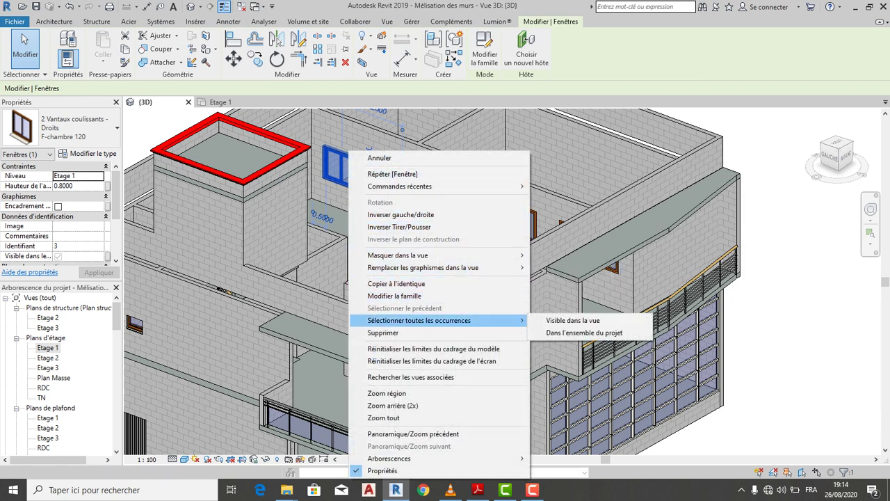
pyautogui.click(573, 319)
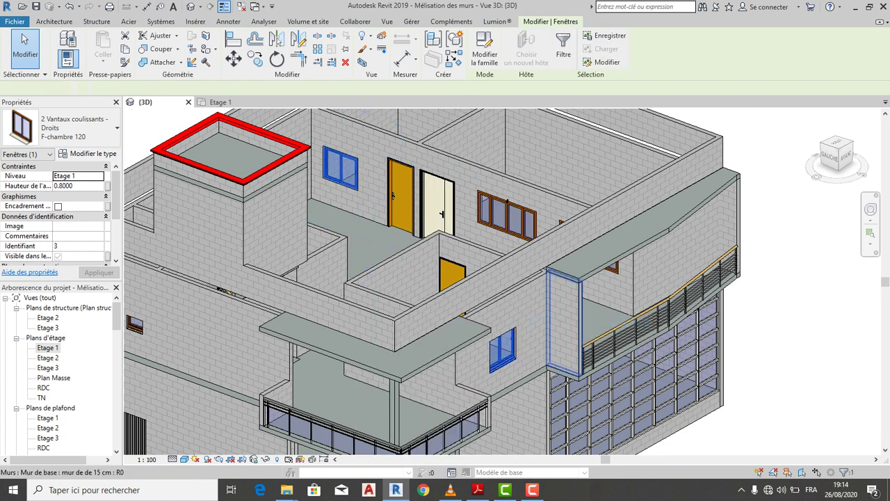
pyautogui.click(70, 185)
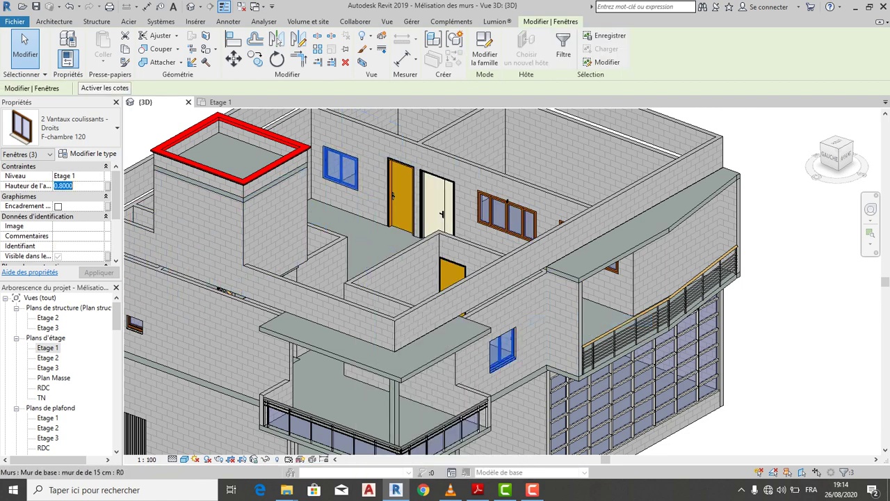
pyautogui.write('1')
pyautogui.press('Return')
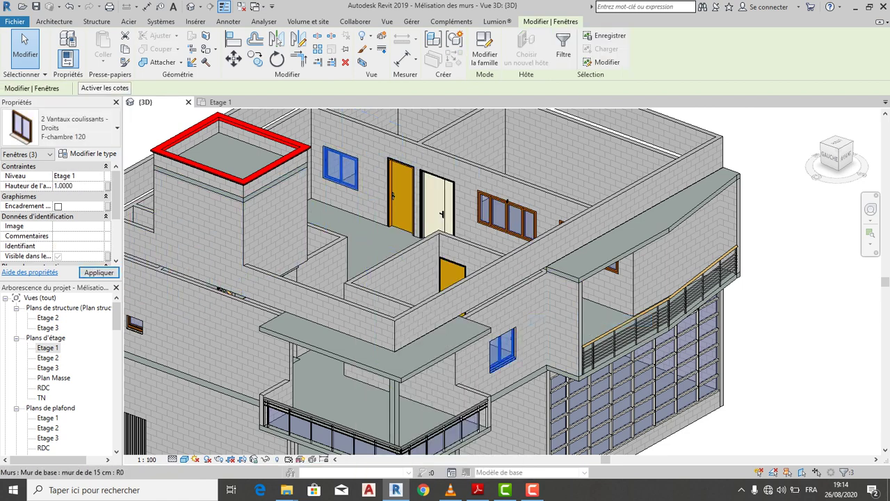
pyautogui.click(69, 185)
pyautogui.press('Return')
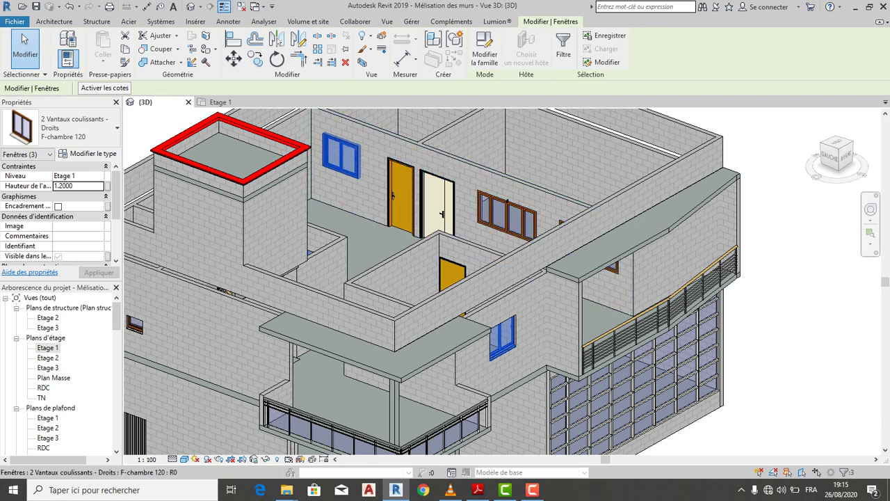
# - Return to the Etage 1 plan and examine the two F-salon windows and the wall section between them
pyautogui.scroll(-2, 602, 186)
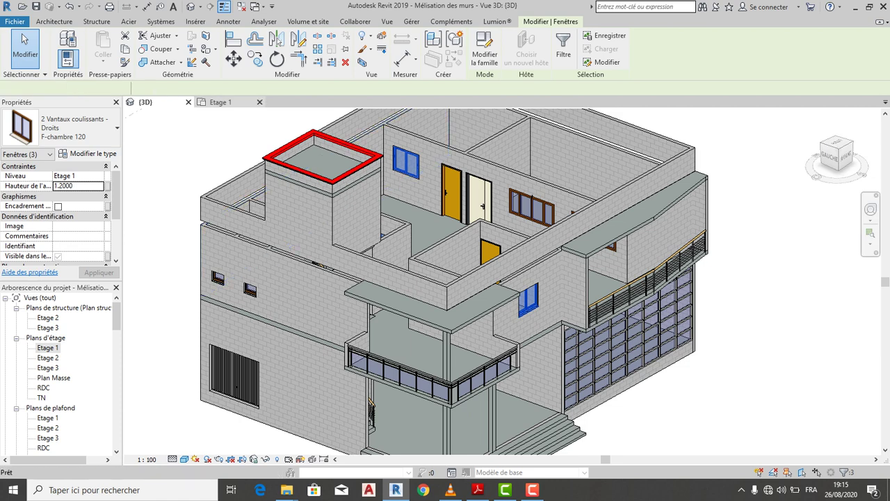
pyautogui.click(221, 103)
pyautogui.scroll(-2, 519, 241)
pyautogui.scroll(-5, 511, 194)
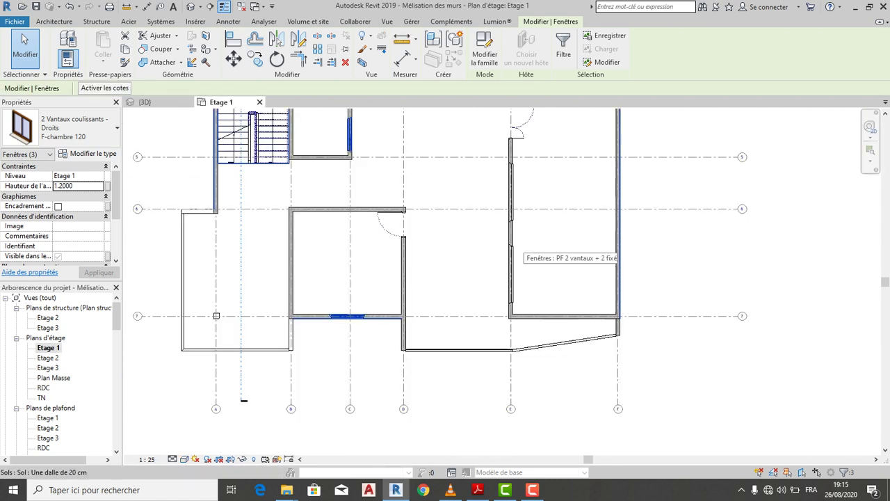
pyautogui.scroll(4, 511, 178)
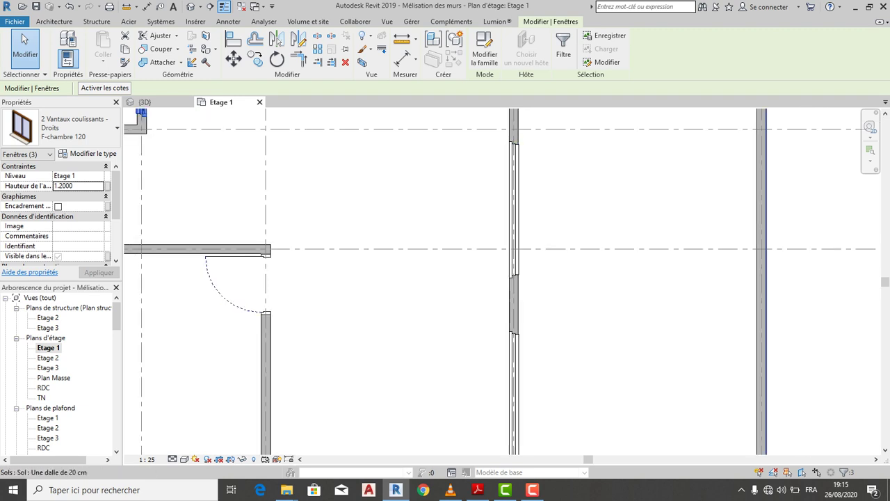
pyautogui.scroll(5, 520, 260)
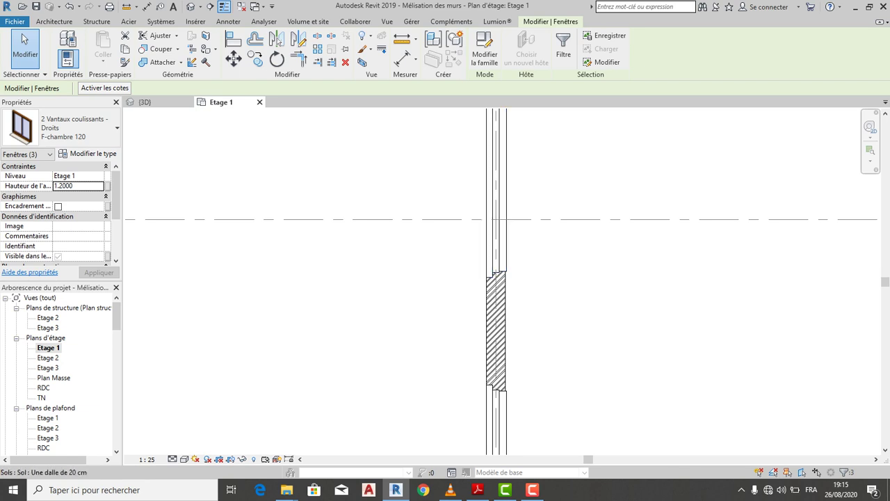
pyautogui.scroll(-4, 613, 221)
pyautogui.moveTo(613, 221); pyautogui.dragTo(541, 184, button='middle')
pyautogui.scroll(-1, 741, 313)
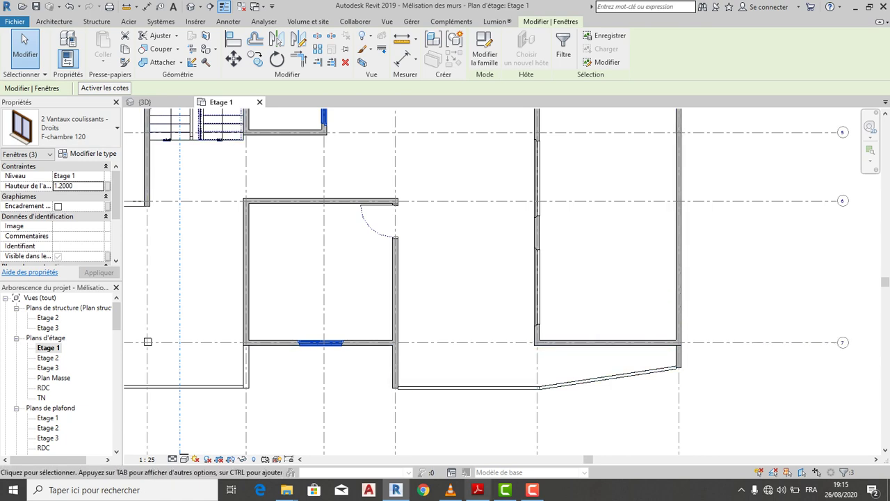
# - Compare the windows in the PDF floor plan with those in the Etage 1 plan, then clear the window selection
pyautogui.hotkey('alt', 'Tab')
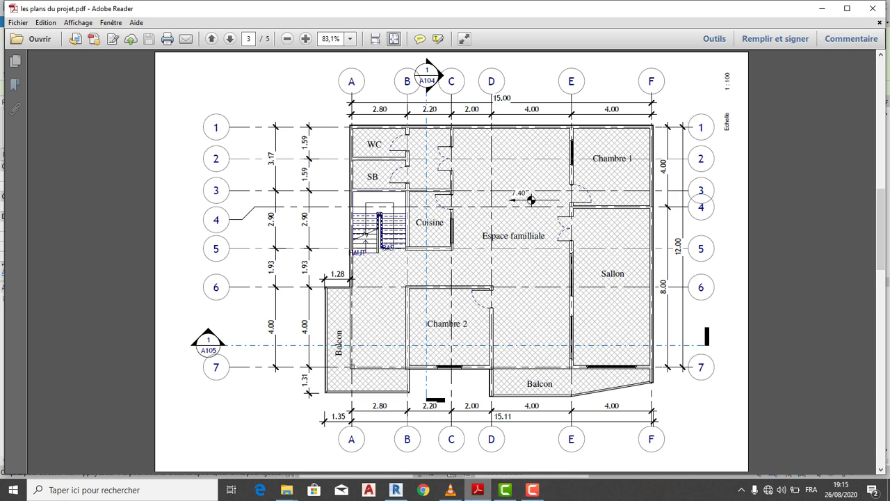
pyautogui.moveTo(395, 490)
pyautogui.click(400, 440)
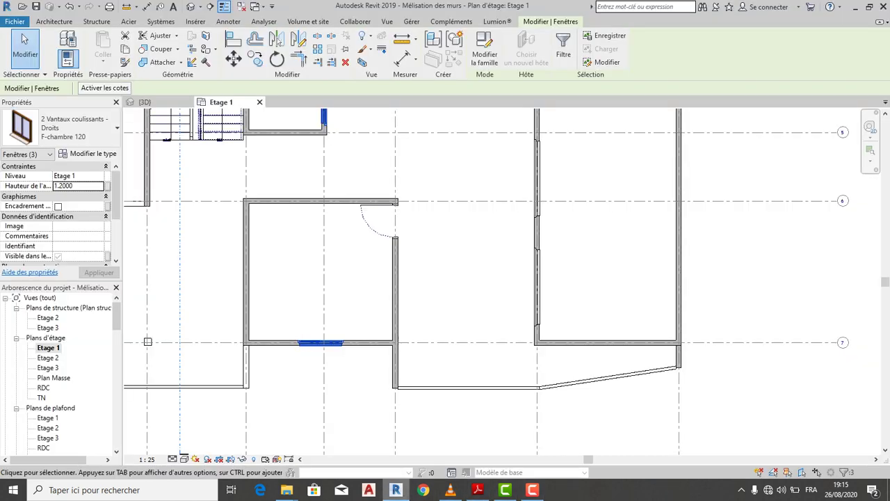
pyautogui.scroll(-4, 622, 311)
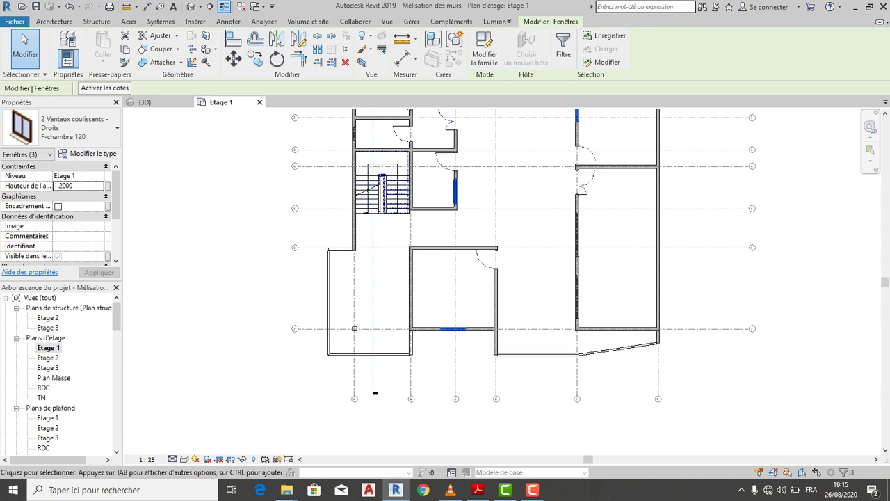
pyautogui.moveTo(445, 215); pyautogui.dragTo(438, 226, button='middle')
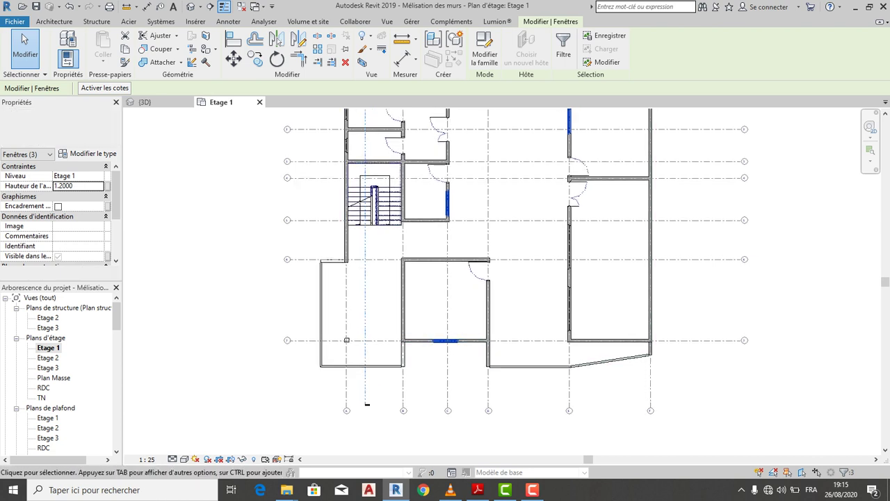
pyautogui.scroll(2, 596, 343)
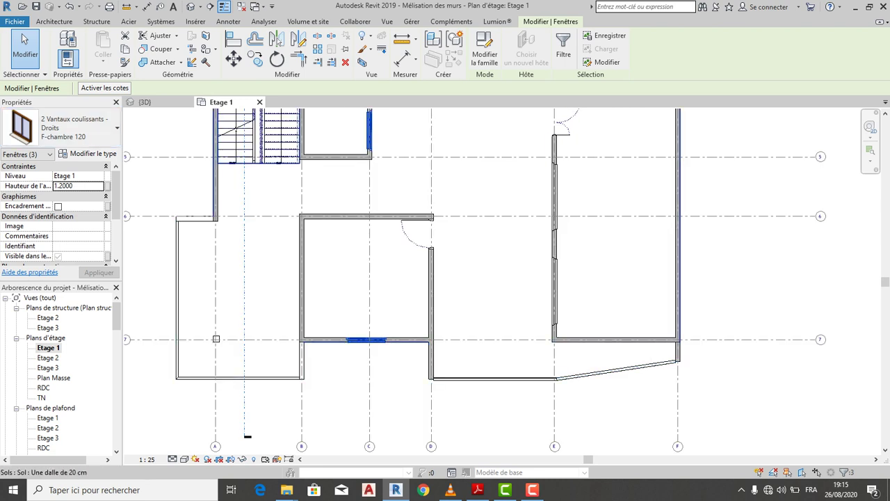
pyautogui.scroll(-1, 369, 339)
pyautogui.scroll(-1, 367, 349)
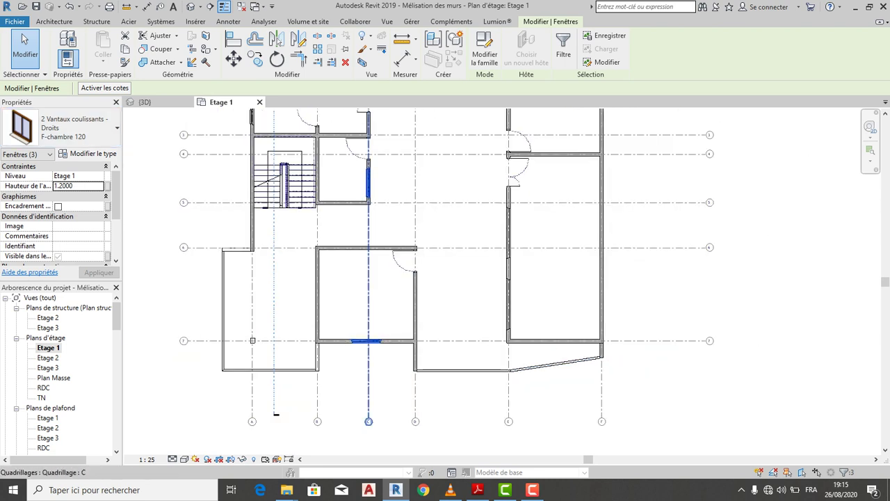
pyautogui.press('Escape')
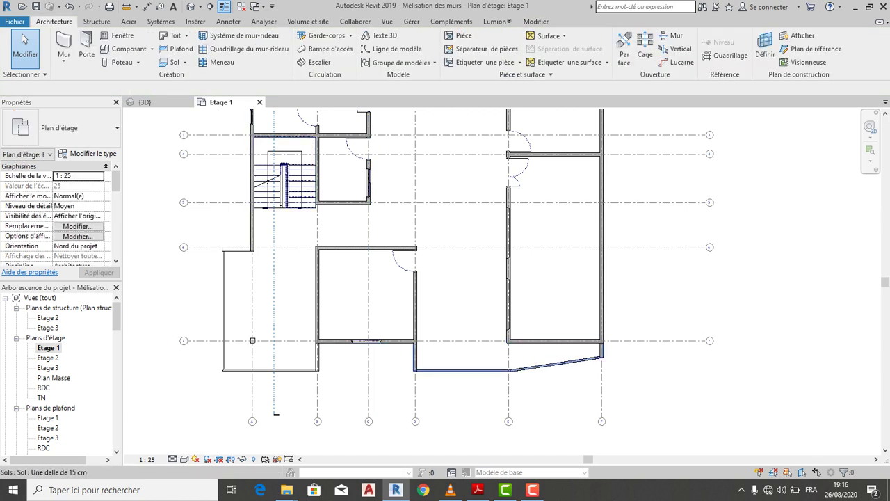
pyautogui.scroll(-3, 546, 366)
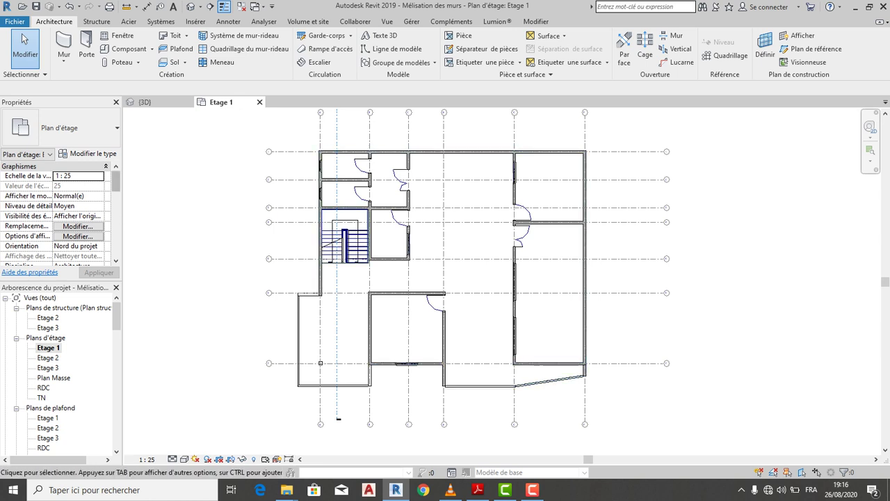
# - Place an F-chambre 120 window with a 1.2 m sill height, centred in the salon's axis 7 wall between grids E and F
pyautogui.press('w')
pyautogui.press('n')
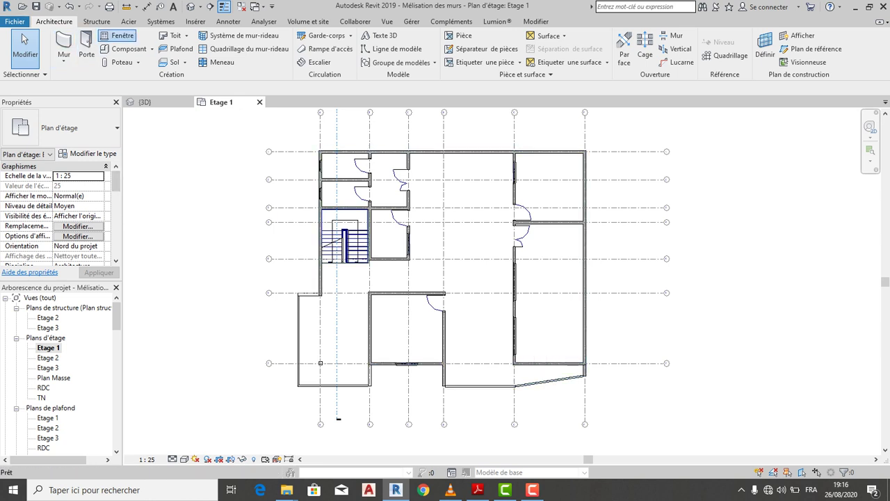
pyautogui.scroll(-1, 59, 215)
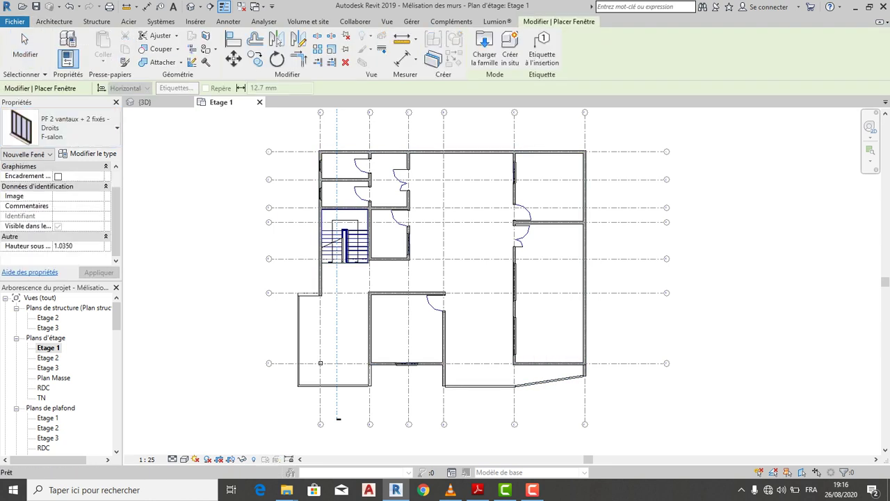
pyautogui.click(70, 127)
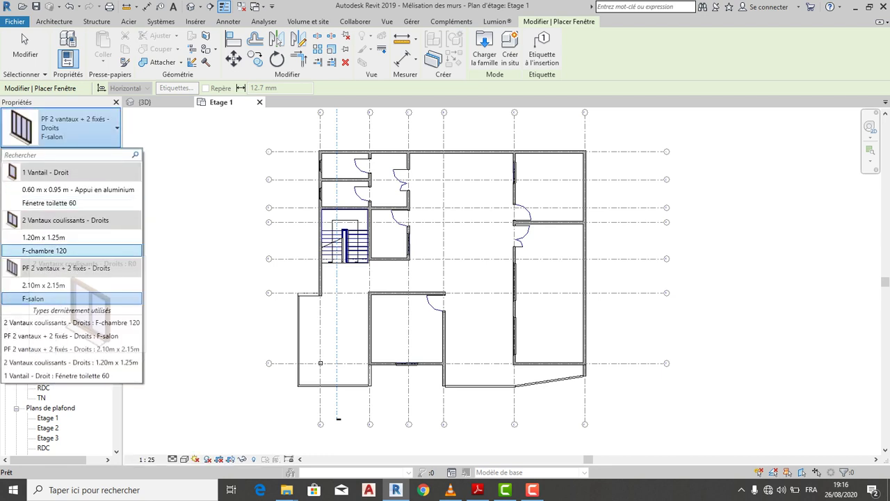
pyautogui.click(42, 251)
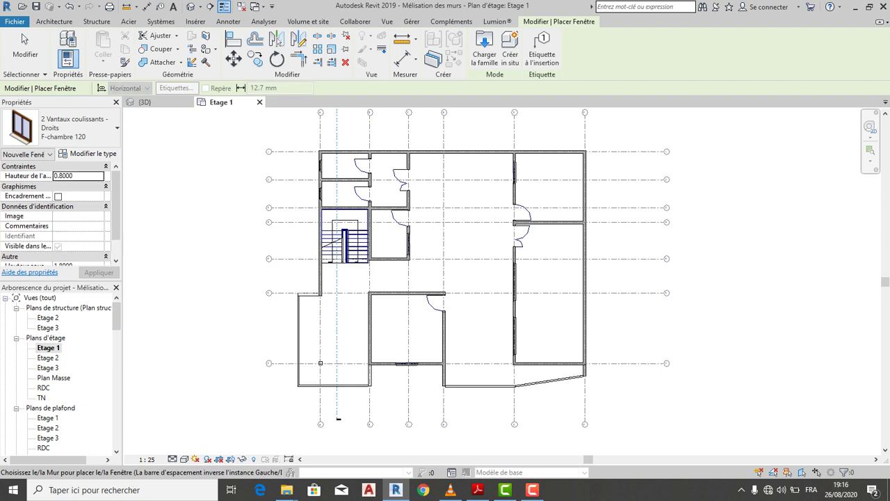
pyautogui.click(78, 176)
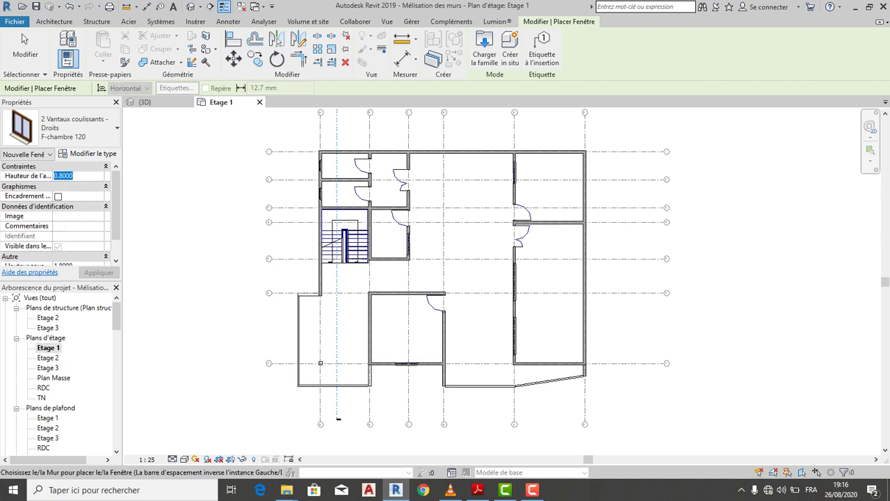
pyautogui.write('1.')
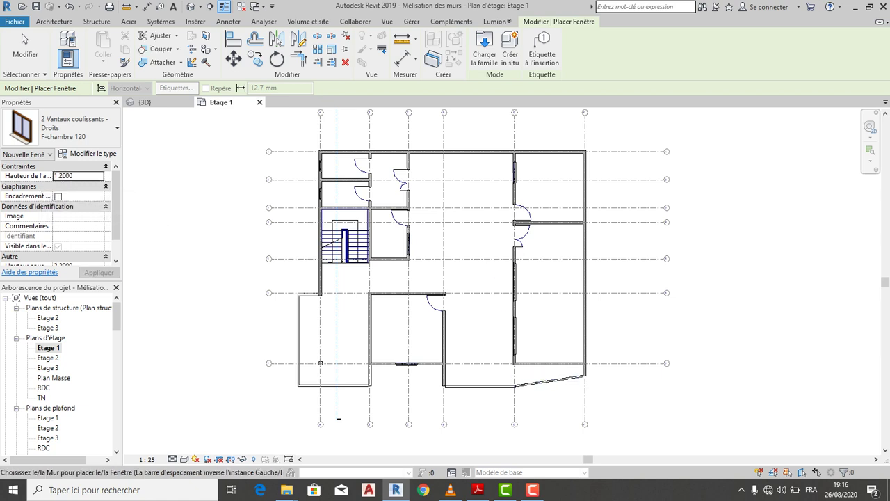
pyautogui.scroll(3, 561, 354)
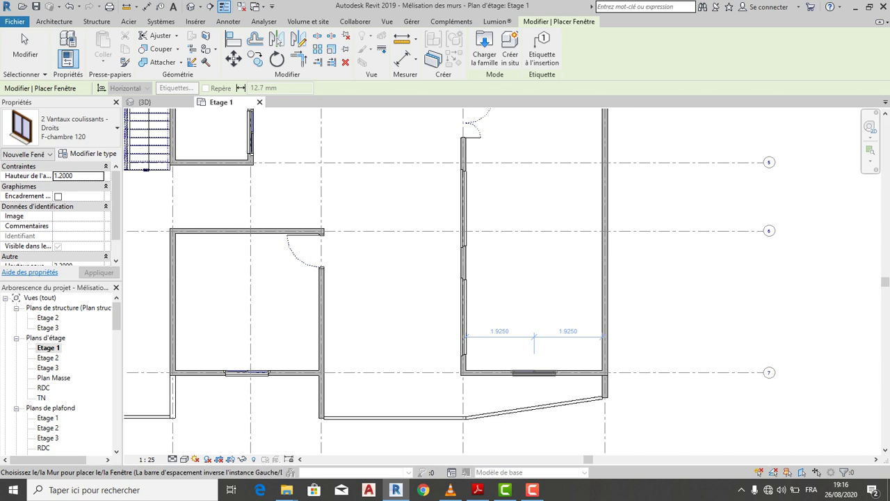
pyautogui.click(534, 372)
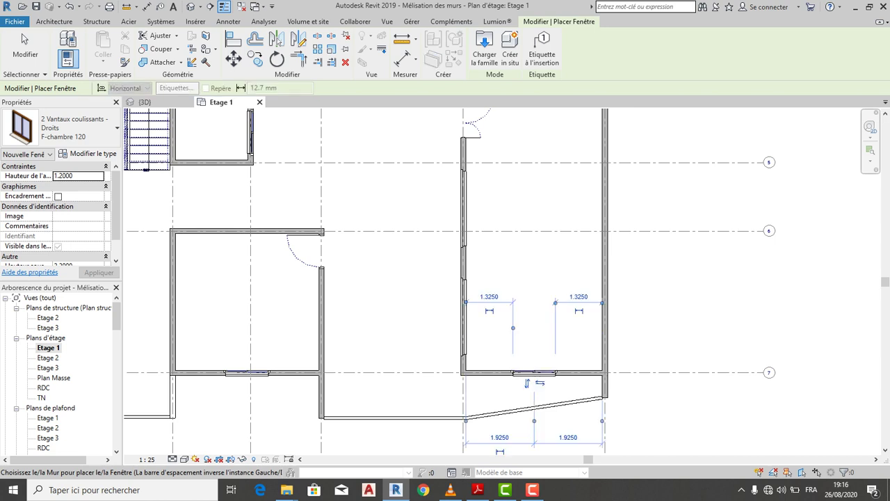
# - Flip the new salon window's facing so that its interior and exterior sides are swapped in the wall
pyautogui.scroll(3, 535, 389)
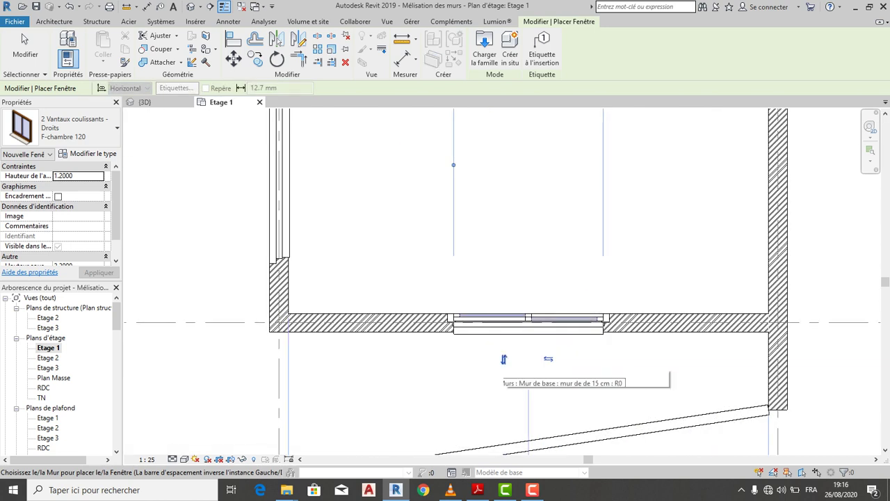
pyautogui.click(504, 358)
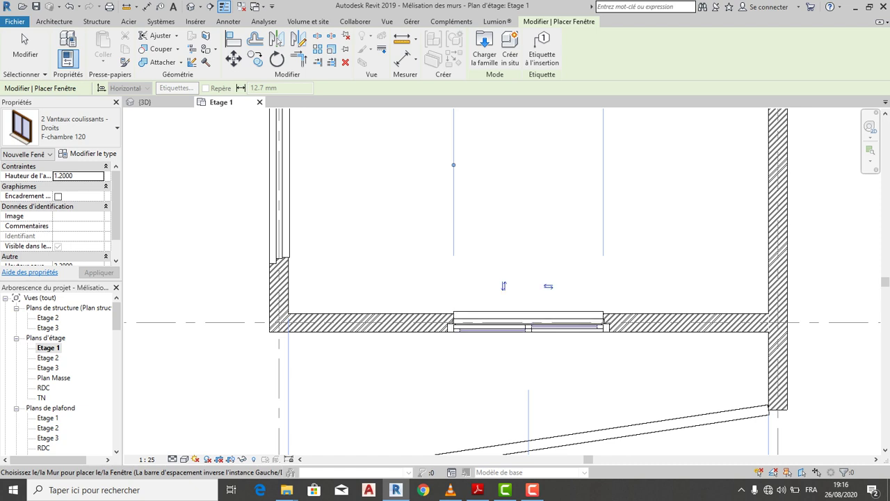
pyautogui.scroll(-2, 477, 397)
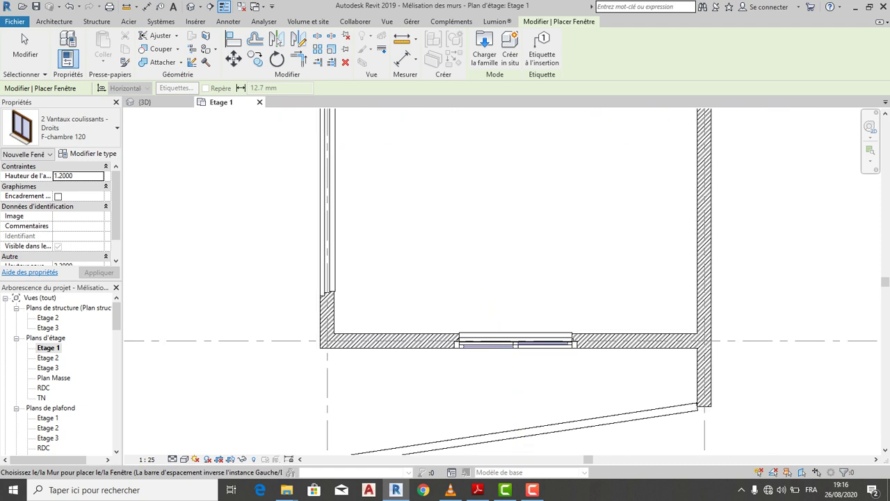
pyautogui.scroll(-3, 504, 379)
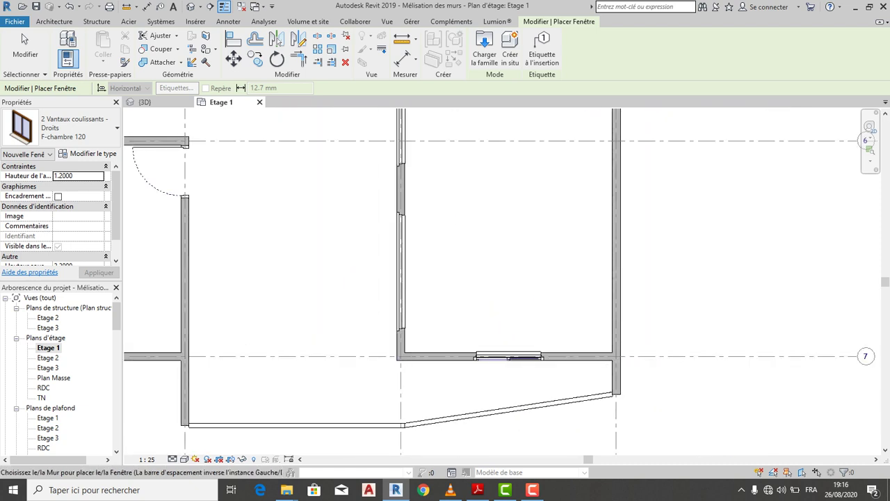
pyautogui.scroll(-3, 504, 378)
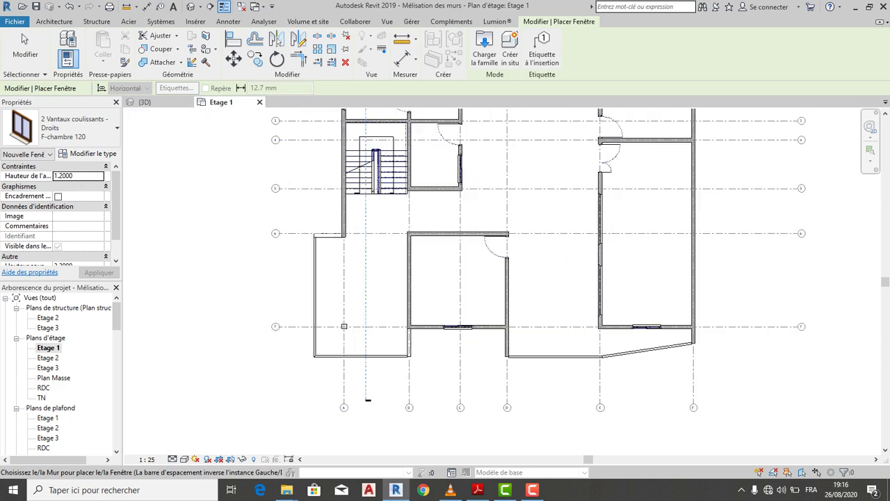
# - End window placement and examine the Etage 1 windows on the balcony facades and inside the villa in the 3D view
pyautogui.click(144, 102)
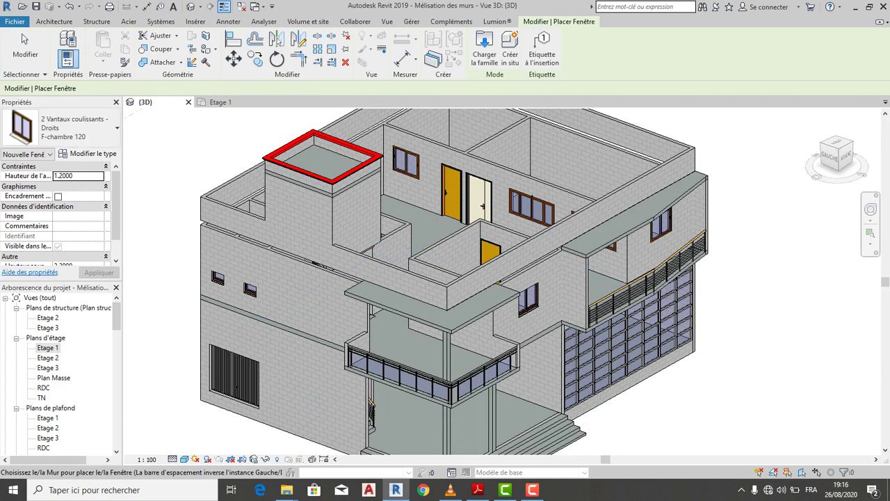
pyautogui.press('Escape')
pyautogui.scroll(-2, 816, 282)
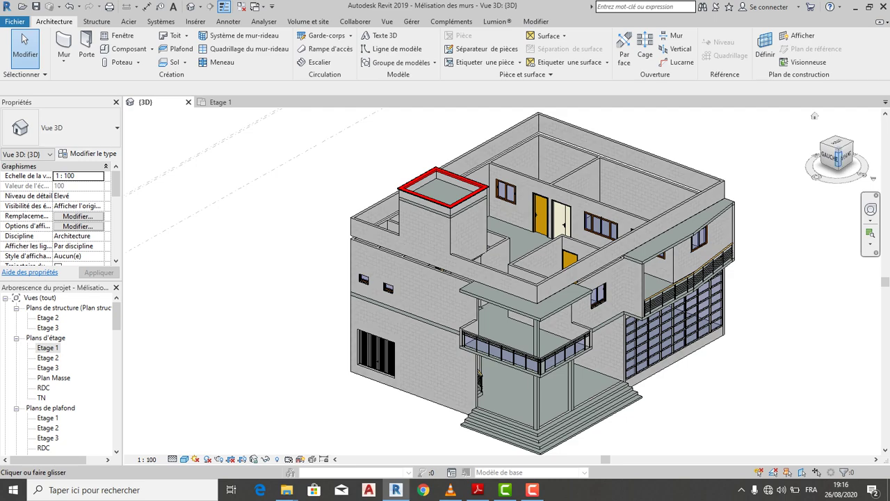
pyautogui.moveTo(839, 159); pyautogui.dragTo(787, 161)
pyautogui.moveTo(755, 263); pyautogui.dragTo(717, 336, button='middle')
pyautogui.scroll(7, 544, 244)
pyautogui.scroll(-6, 543, 242)
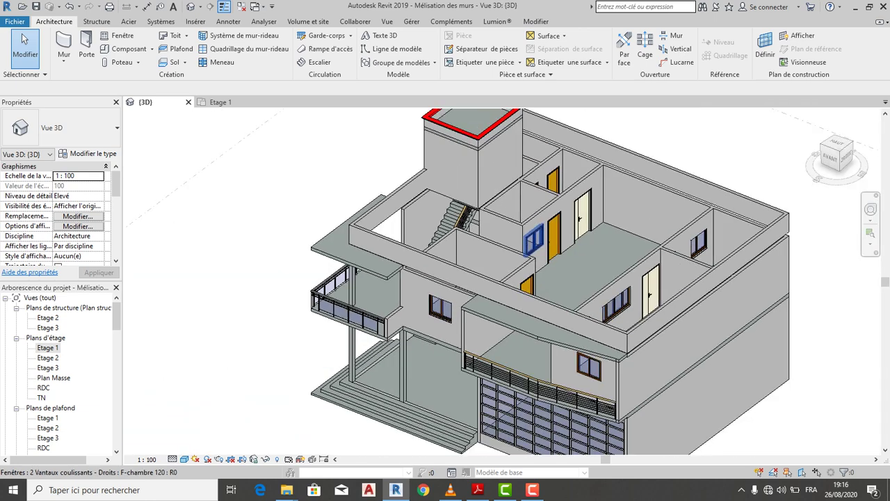
pyautogui.scroll(-3, 542, 241)
# - Set the sill height of both Fénetre toilette 60 windows on the left facade to 1.80 m in the 3D view
pyautogui.moveTo(833, 159); pyautogui.dragTo(881, 162)
pyautogui.scroll(3, 486, 363)
pyautogui.moveTo(531, 324); pyautogui.dragTo(579, 212, button='middle')
pyautogui.scroll(6, 363, 226)
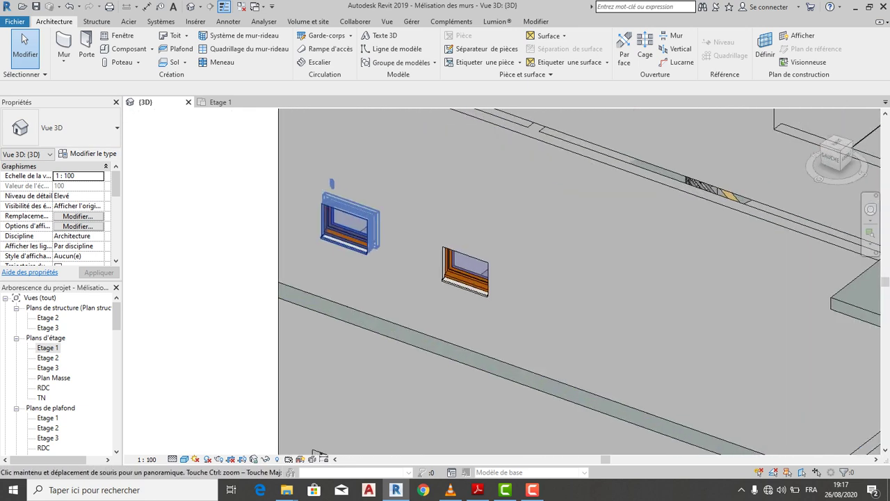
pyautogui.moveTo(362, 226); pyautogui.dragTo(353, 247, button='middle')
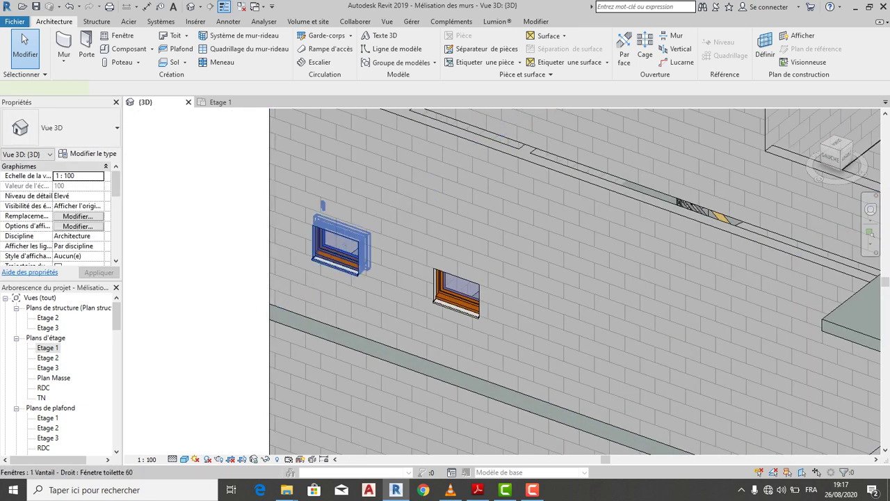
pyautogui.click(340, 233)
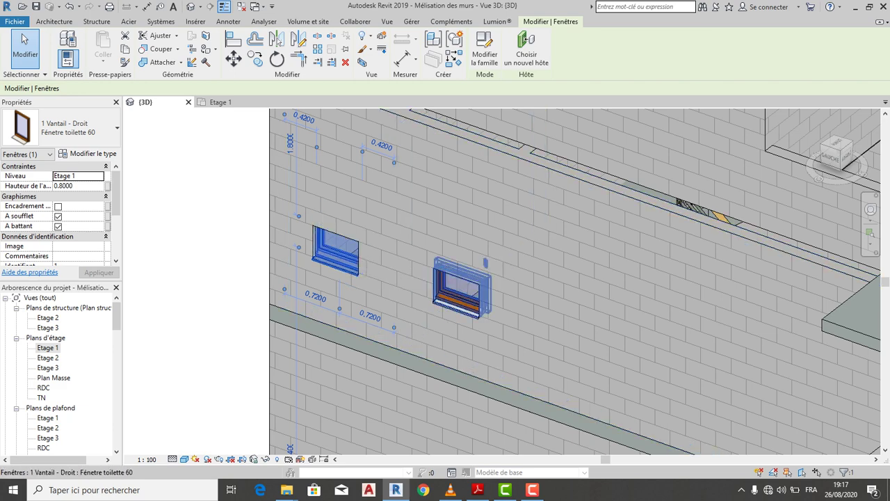
pyautogui.keyDown('ctrl'); pyautogui.click(479, 267); pyautogui.keyUp('ctrl')
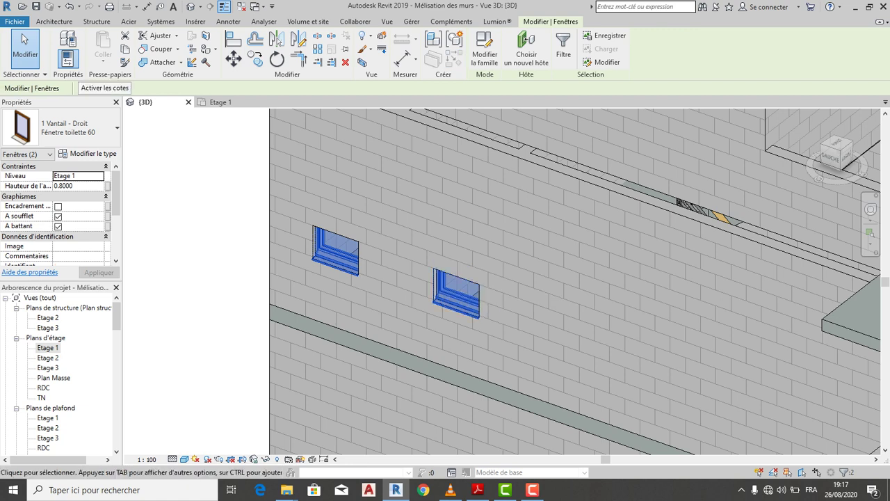
pyautogui.press('Tab')
pyautogui.write('1.')
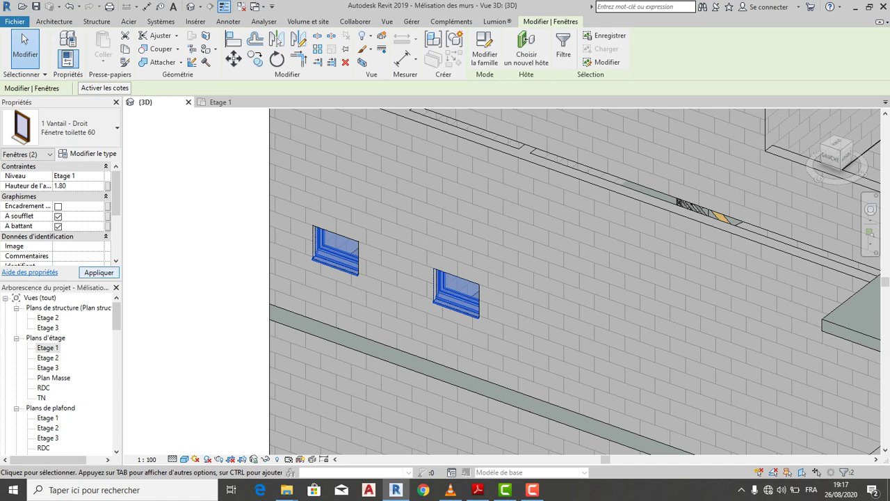
pyautogui.click(99, 272)
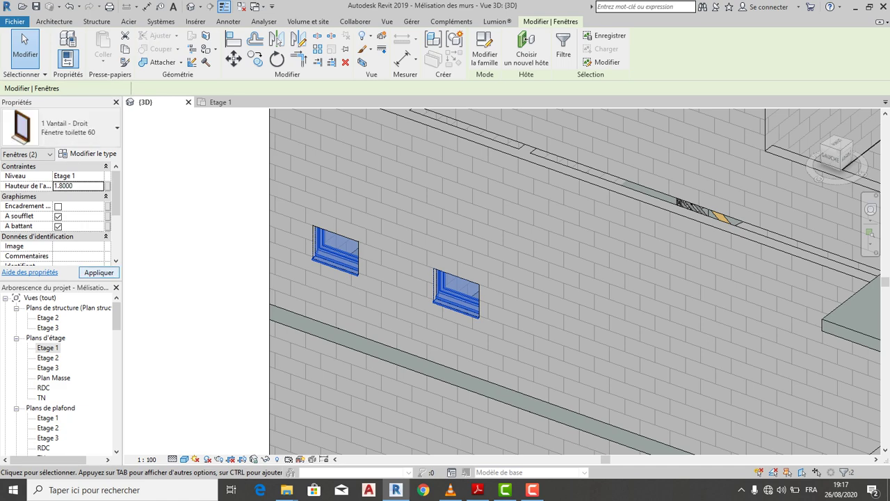
pyautogui.scroll(-2, 264, 249)
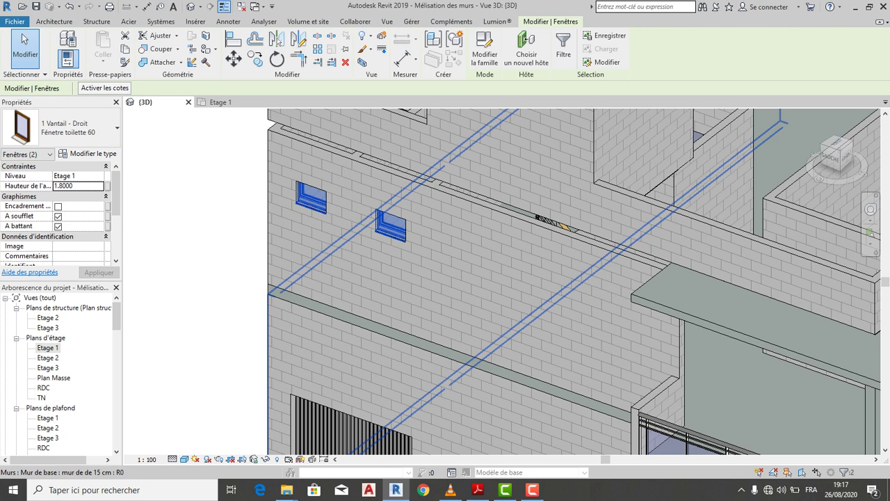
pyautogui.press('Escape')
# - Open the 1 Vantail - Droit family of the toilet window for editing and examine its geometry in 3D
pyautogui.scroll(1, 307, 179)
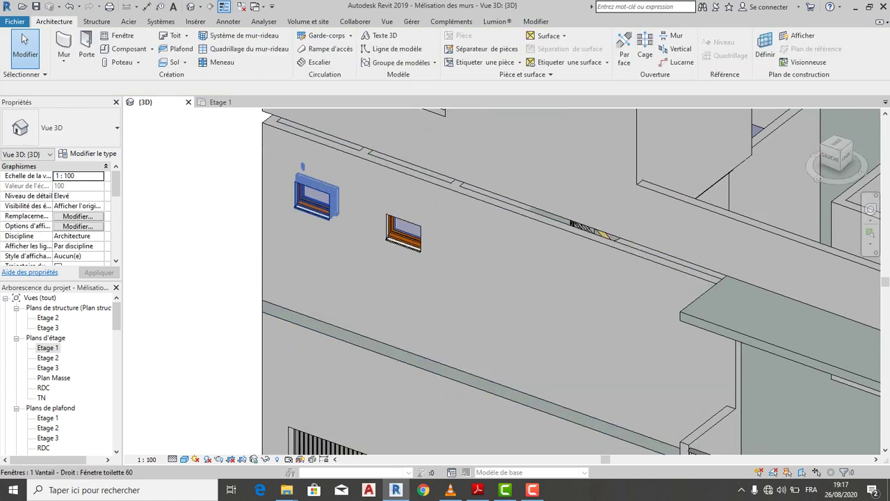
pyautogui.scroll(5, 309, 196)
pyautogui.scroll(-1, 309, 196)
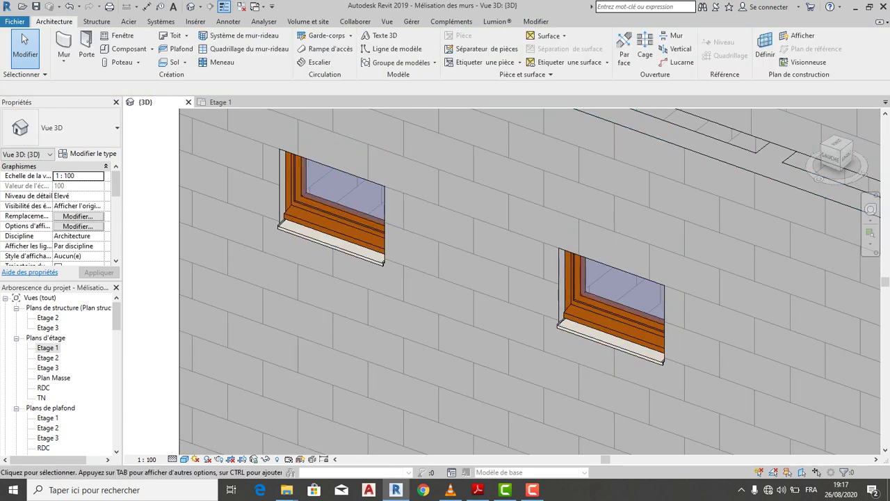
pyautogui.click(308, 196)
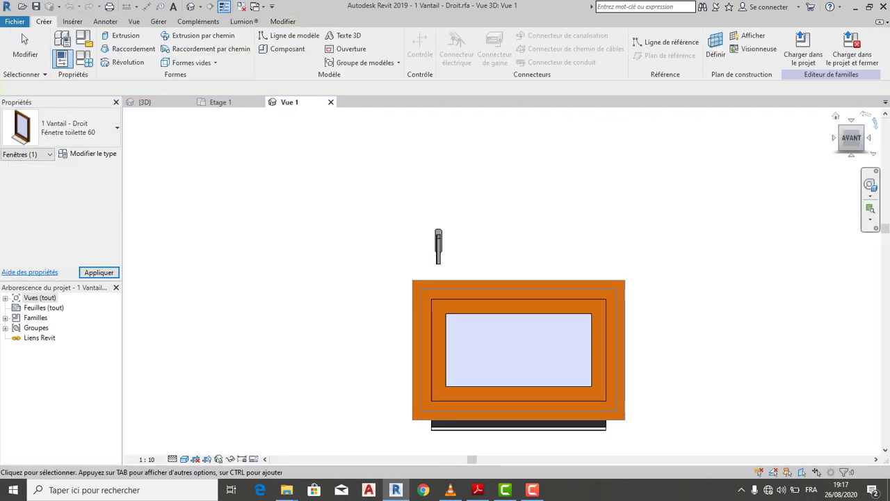
pyautogui.moveTo(852, 137); pyautogui.dragTo(840, 143)
pyautogui.scroll(-1, 598, 334)
pyautogui.moveTo(598, 334); pyautogui.dragTo(663, 221, button='middle')
pyautogui.moveTo(847, 142); pyautogui.dragTo(828, 153)
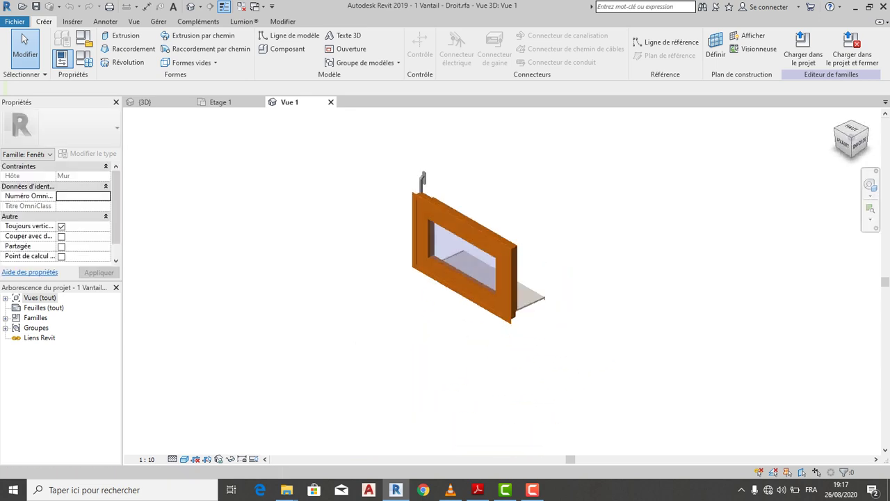
# - Examine the Appui Alu-Béton sill component and its junction with the frame in the window family's 3D view
pyautogui.moveTo(516, 296); pyautogui.dragTo(535, 302, button='middle')
pyautogui.scroll(5, 550, 308)
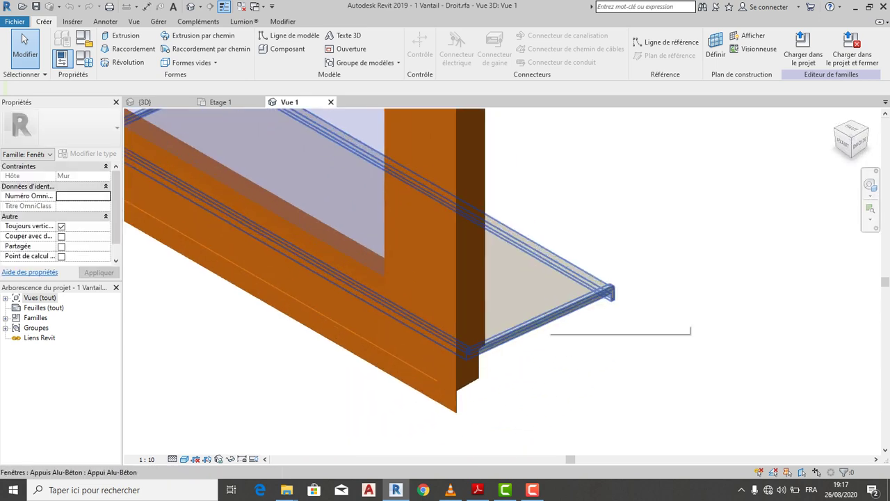
pyautogui.click(543, 312)
pyautogui.scroll(-1, 543, 313)
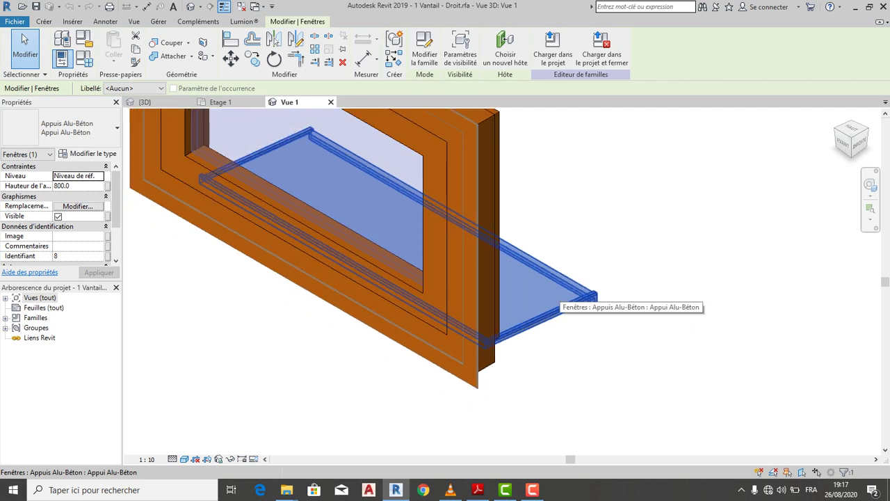
pyautogui.scroll(-2, 559, 295)
pyautogui.moveTo(852, 141); pyautogui.dragTo(847, 141)
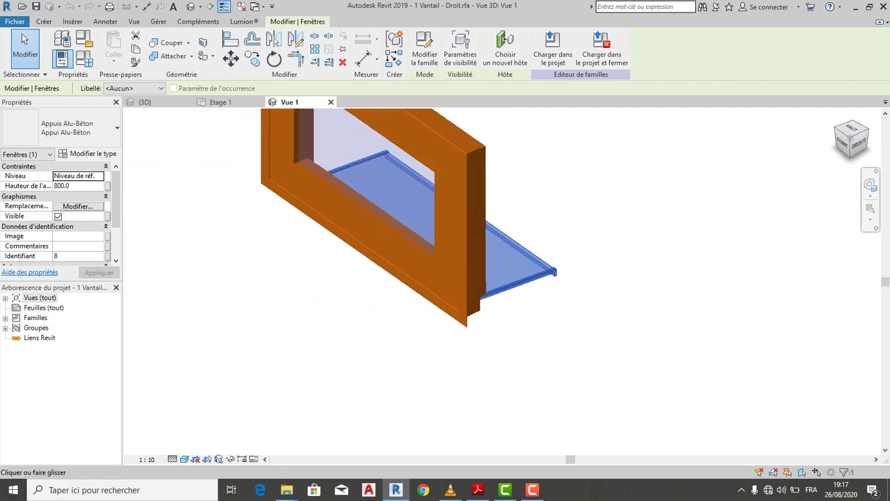
pyautogui.moveTo(503, 286); pyautogui.dragTo(519, 315, button='middle')
pyautogui.scroll(4, 518, 315)
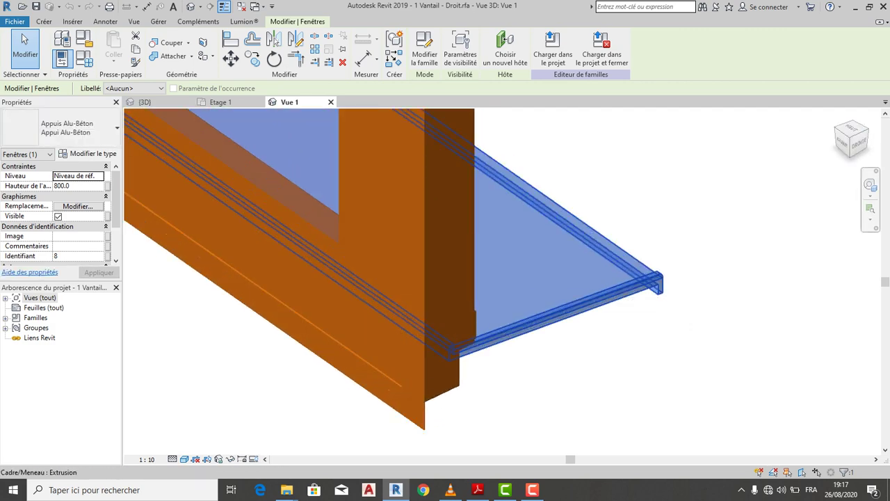
pyautogui.moveTo(518, 278); pyautogui.dragTo(523, 348, button='middle')
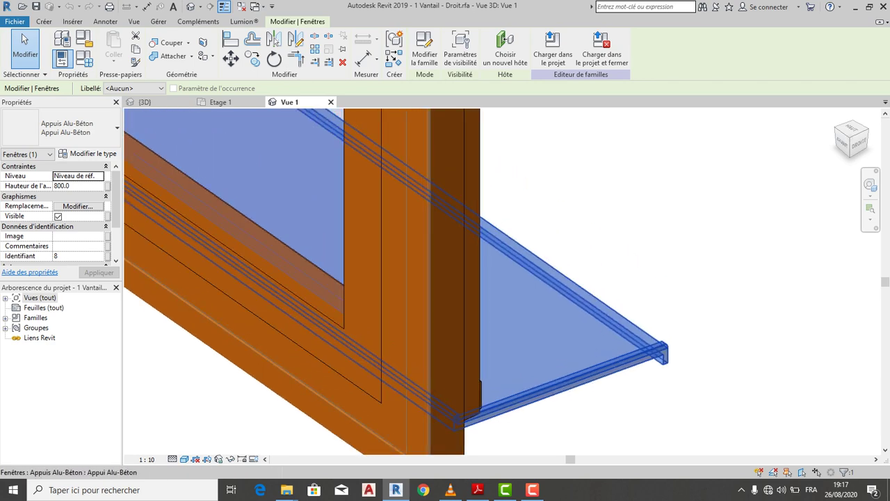
pyautogui.scroll(-1, 524, 381)
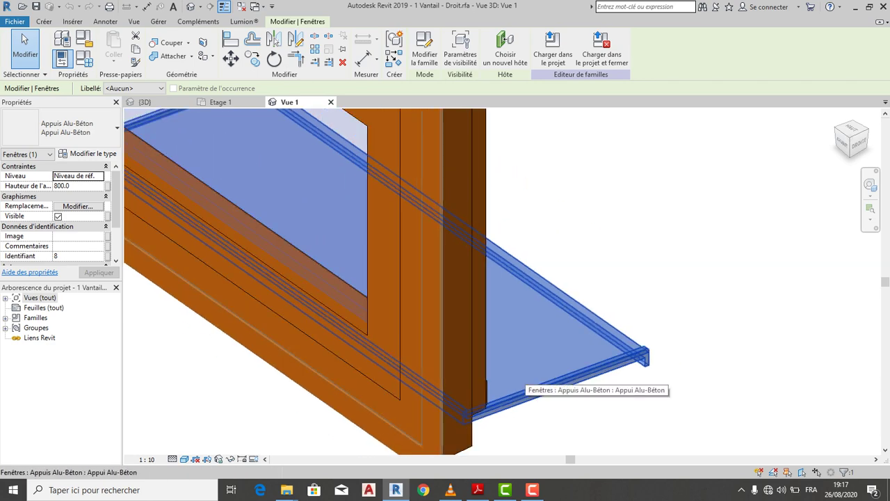
pyautogui.scroll(-2, 524, 377)
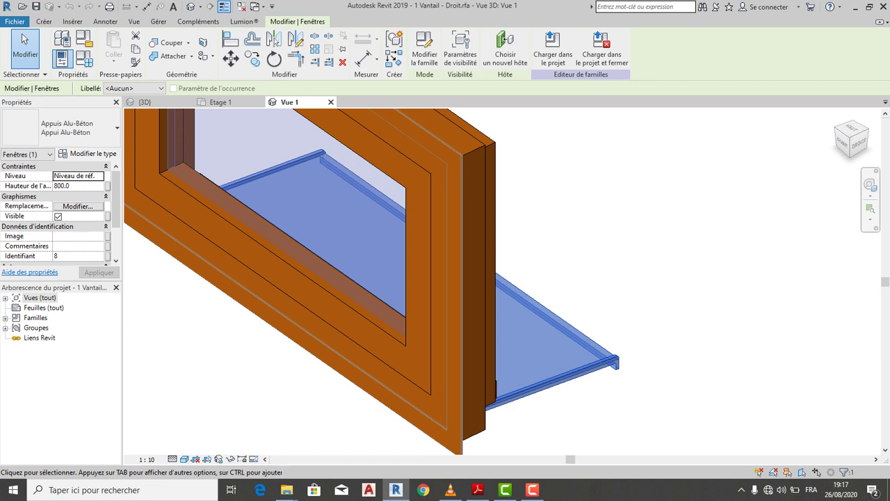
pyautogui.scroll(-2, 715, 361)
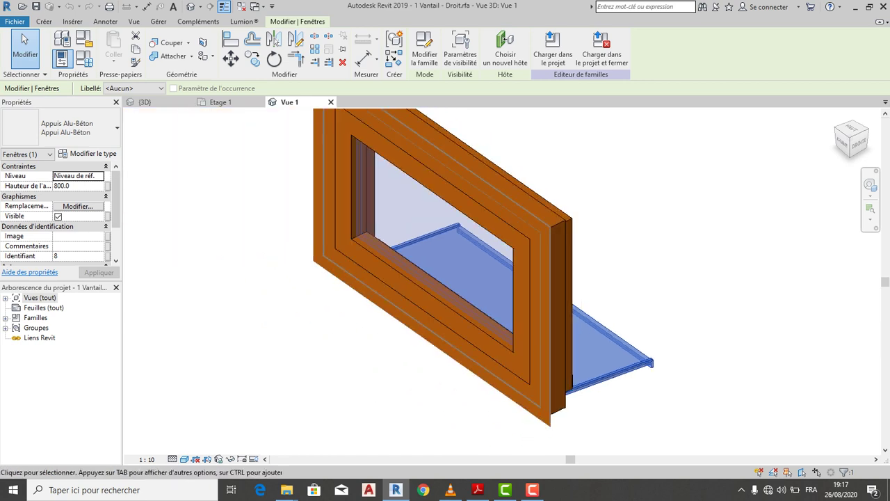
# - Deselect the sill and inspect the type properties of the family's basic wall Mur 1 without changing them
pyautogui.click(23, 38)
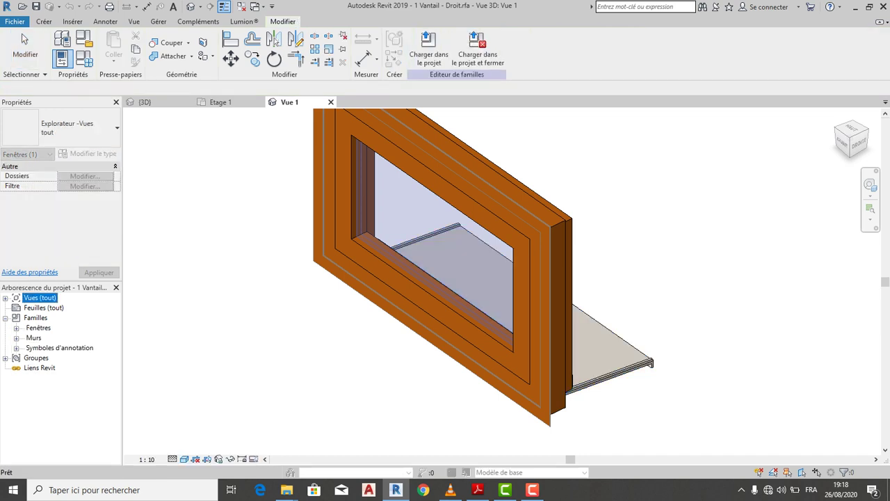
pyautogui.click(16, 338)
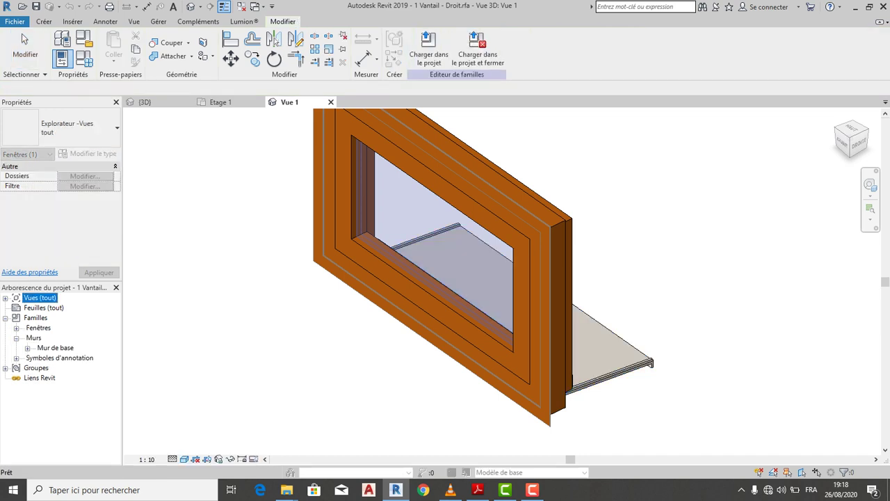
pyautogui.doubleClick(55, 348)
pyautogui.click(57, 357)
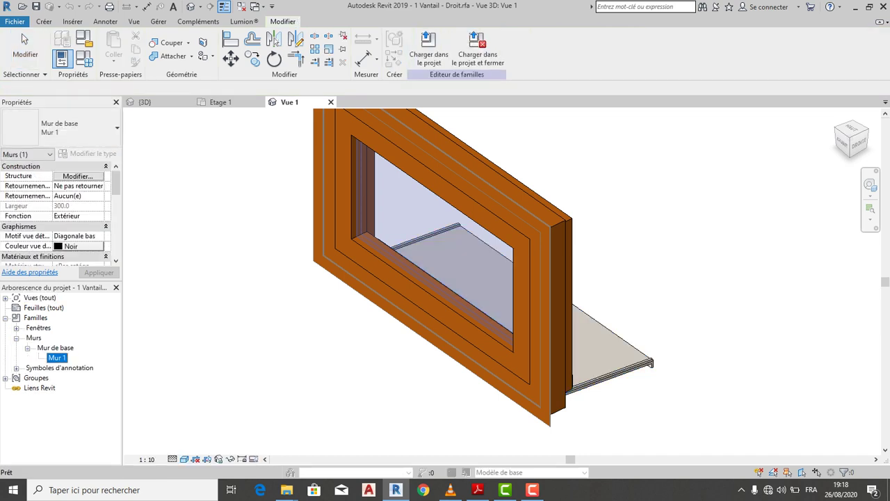
pyautogui.doubleClick(57, 357)
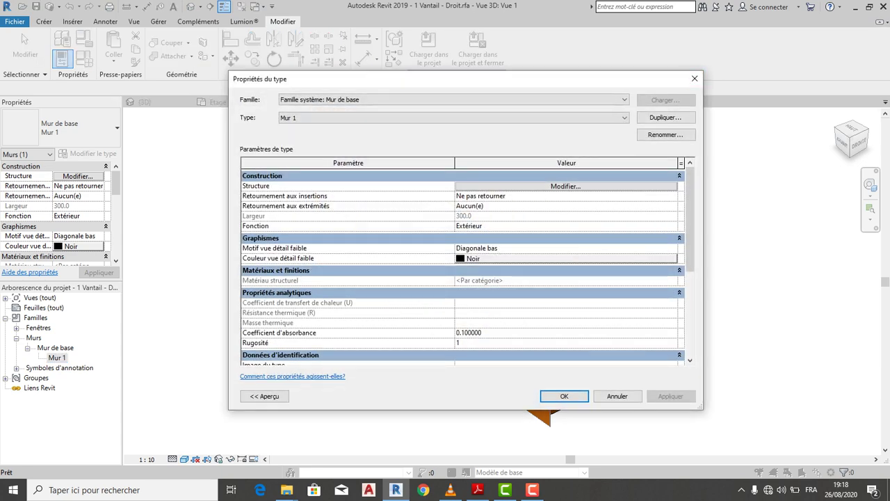
pyautogui.click(695, 79)
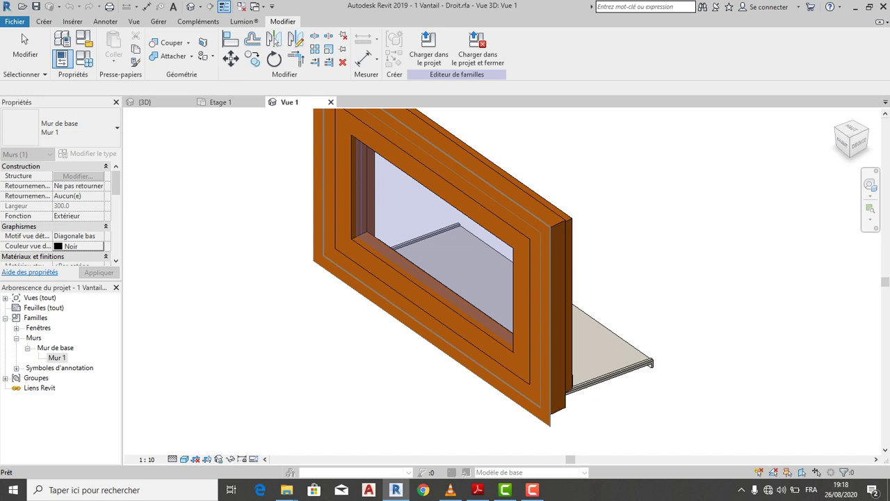
pyautogui.doubleClick(57, 357)
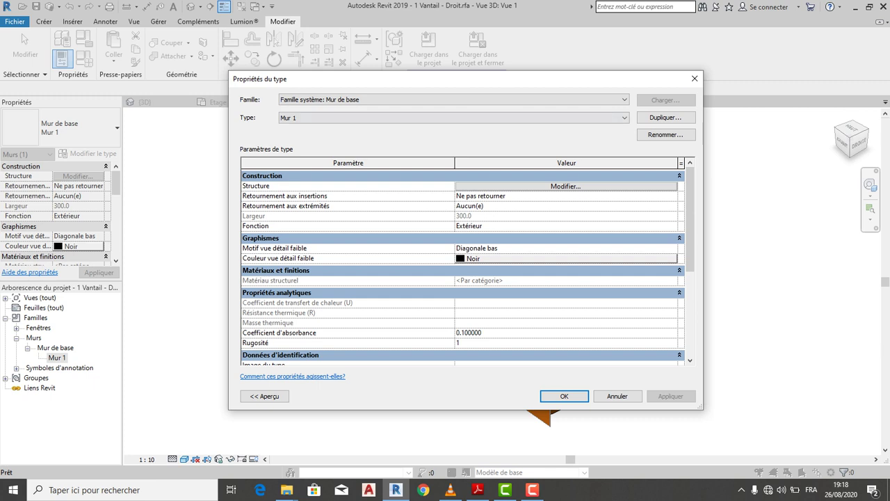
pyautogui.click(695, 79)
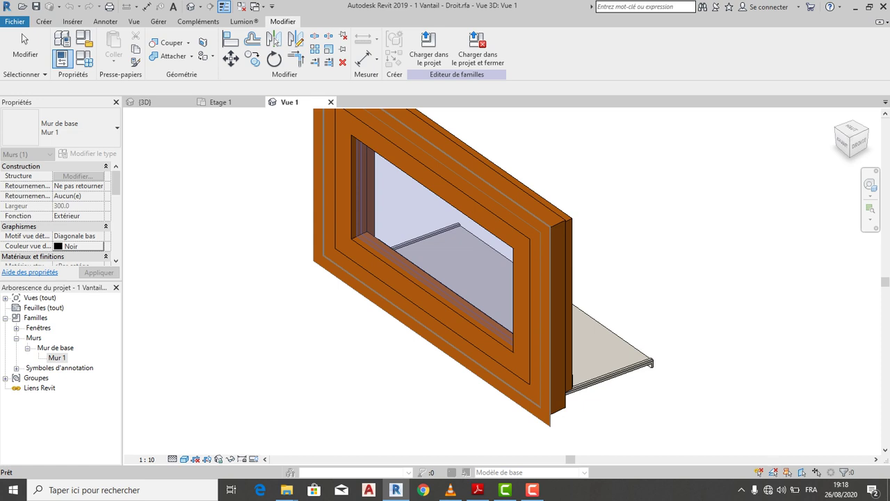
# - Load the 1 Vantail - Droit window family into the villa project and close the family
pyautogui.scroll(-2, 524, 207)
pyautogui.click(477, 50)
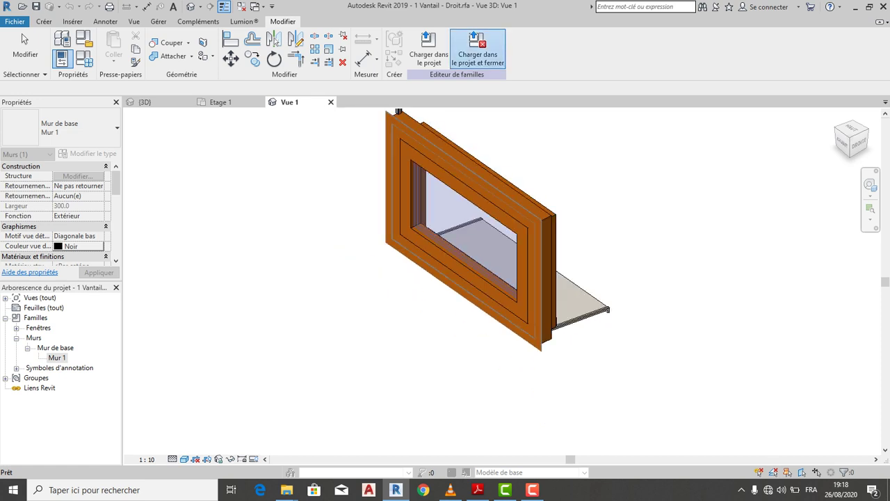
pyautogui.click(477, 50)
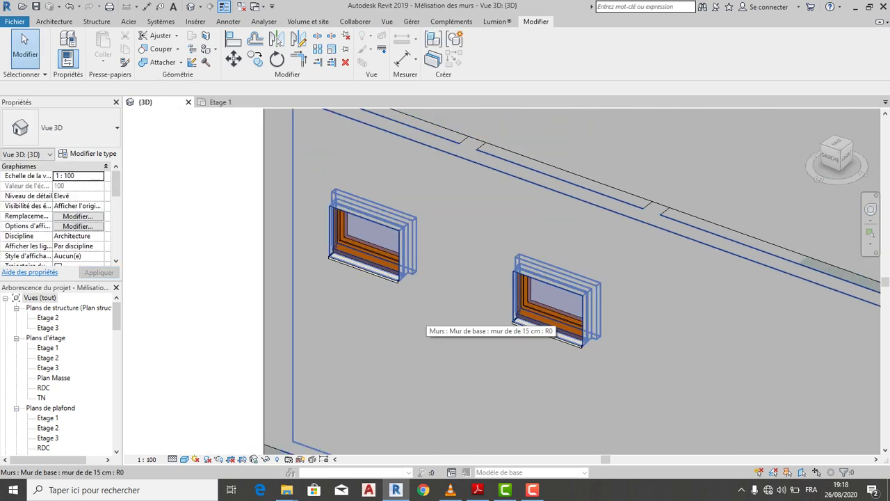
# - Examine the villa's left and front facades, the Etage 1 openings and the rooftop stairwell in the 3D view
pyautogui.scroll(-2, 411, 338)
pyautogui.moveTo(411, 337)
pyautogui.mouseDown(button='middle')
pyautogui.moveTo(348, 323)
pyautogui.moveTo(371, 322)
pyautogui.moveTo(357, 310)
pyautogui.moveTo(358, 294)
pyautogui.mouseUp(button='middle')
pyautogui.scroll(-5, 346, 345)
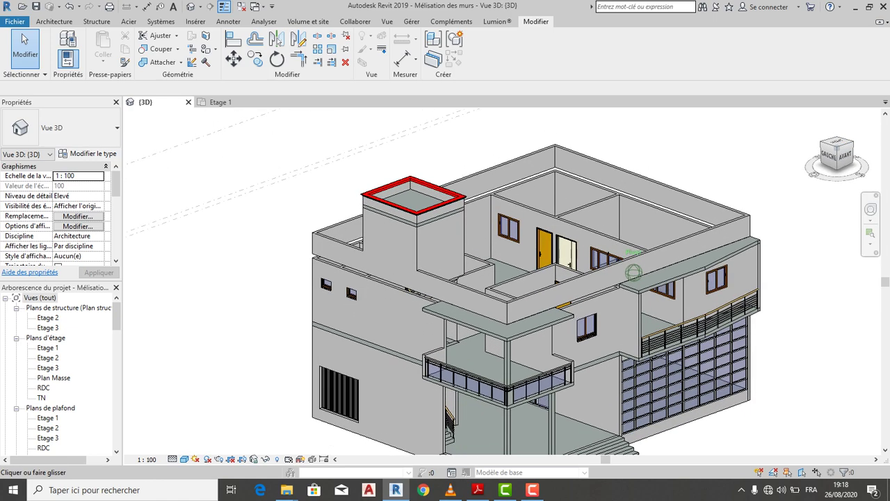
pyautogui.scroll(6, 634, 356)
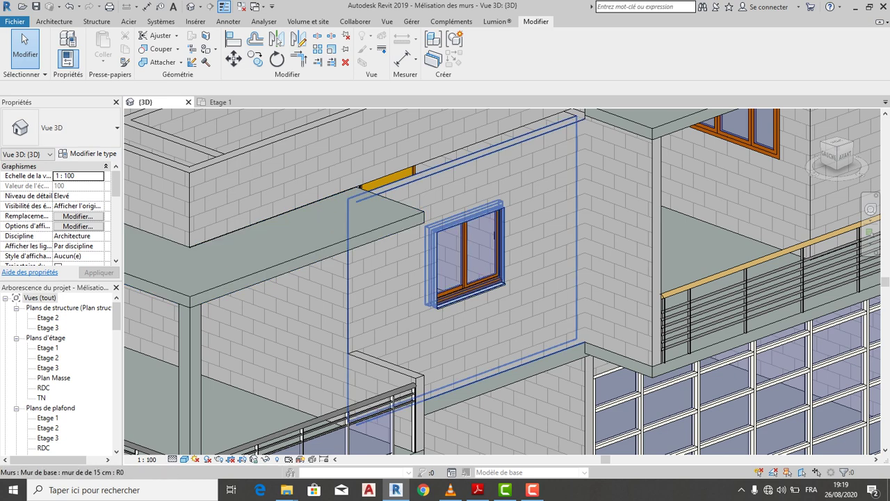
pyautogui.scroll(-3, 515, 288)
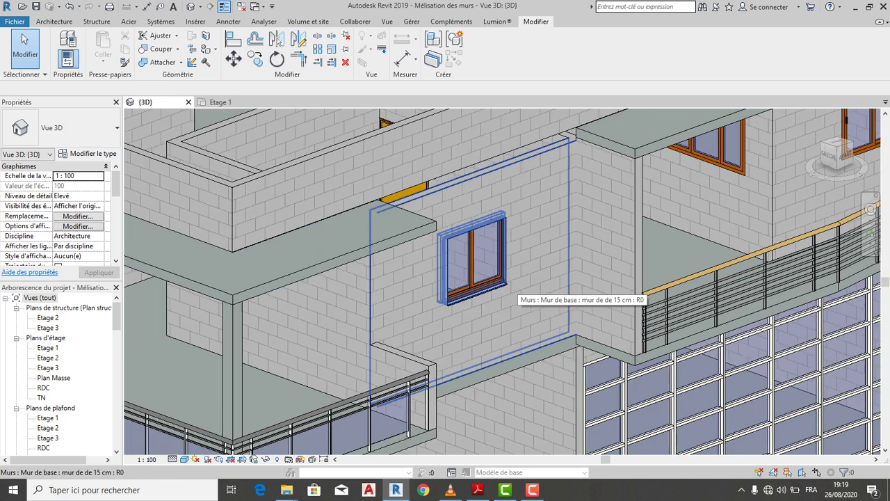
pyautogui.scroll(-4, 496, 301)
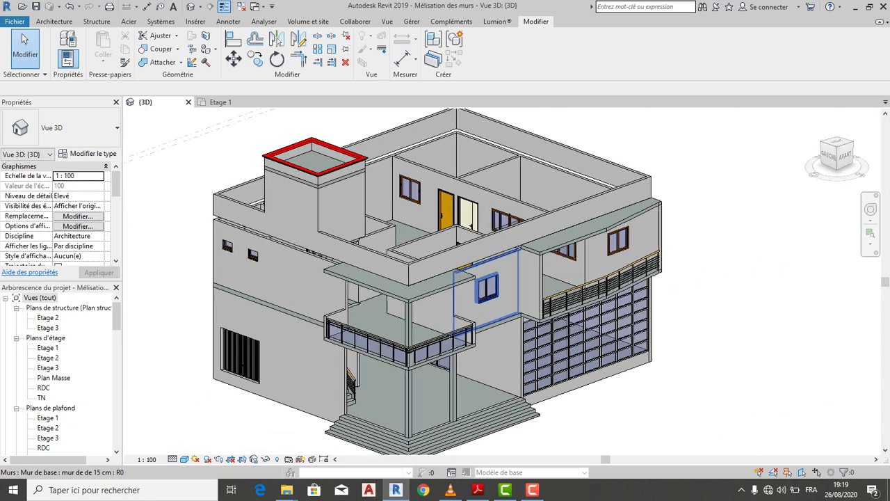
pyautogui.moveTo(703, 250); pyautogui.dragTo(739, 274, button='middle')
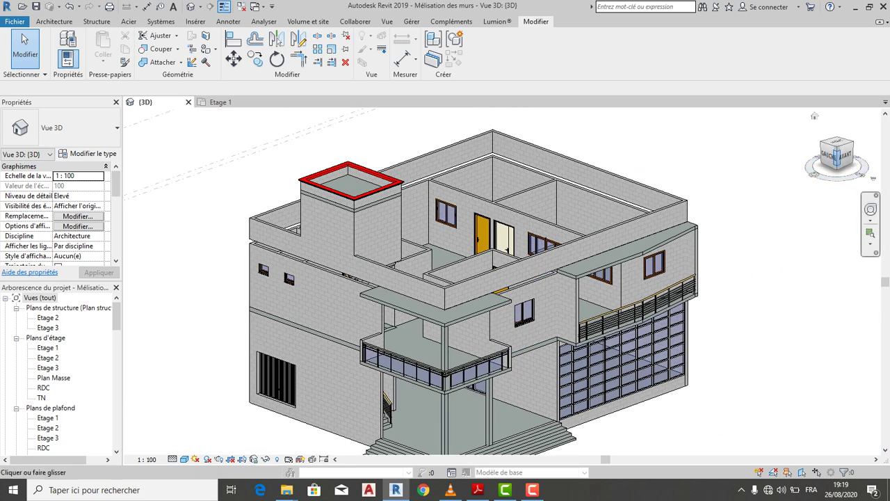
pyautogui.moveTo(837, 157); pyautogui.dragTo(835, 164)
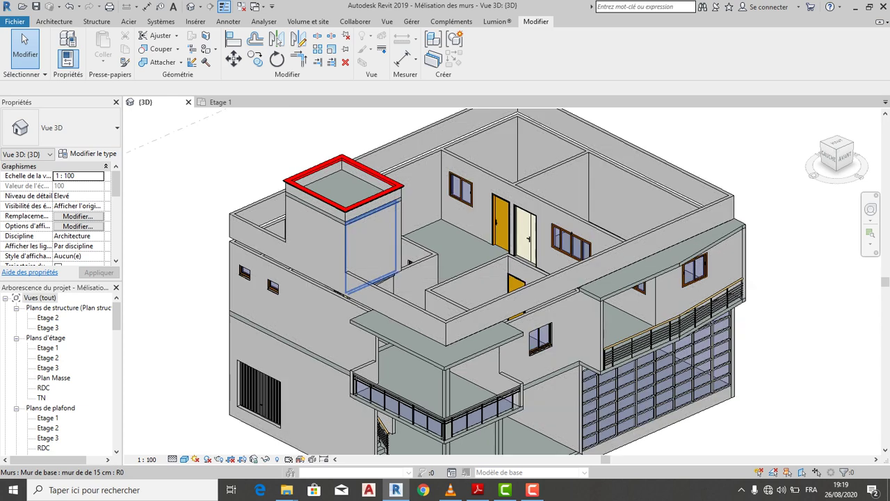
pyautogui.scroll(2, 381, 253)
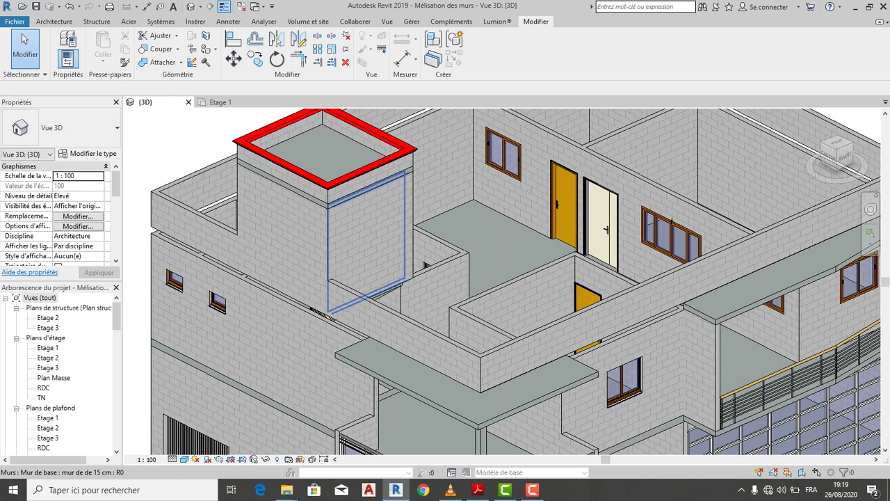
pyautogui.scroll(-2, 359, 242)
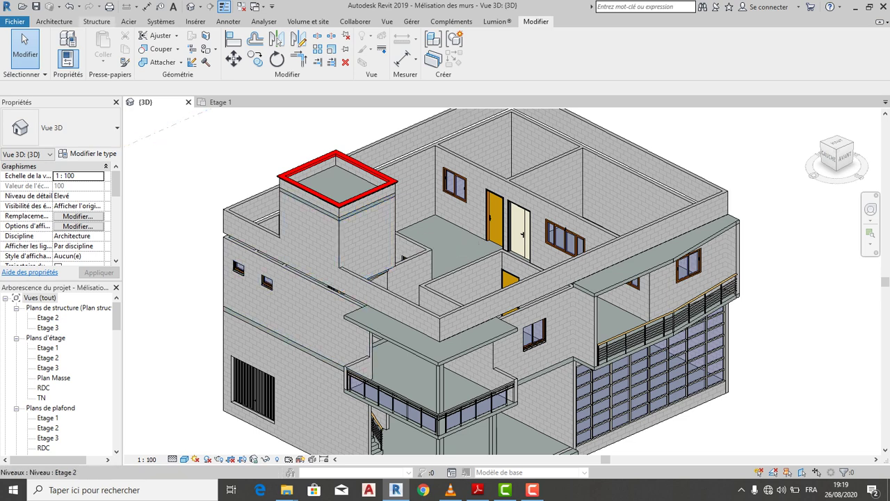
# - Place an Int. Simple door of type Porte chambre 90 in the front wall of the rooftop stairwell and end door placement
pyautogui.click(96, 22)
pyautogui.click(54, 22)
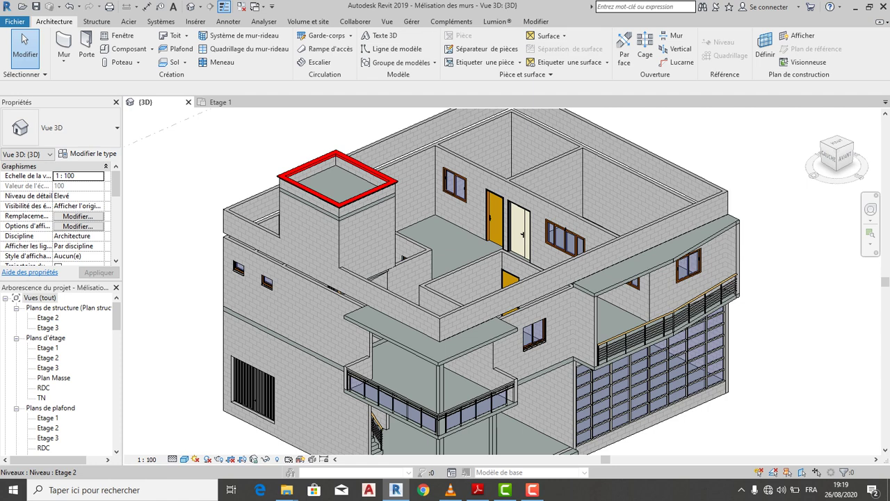
pyautogui.click(87, 49)
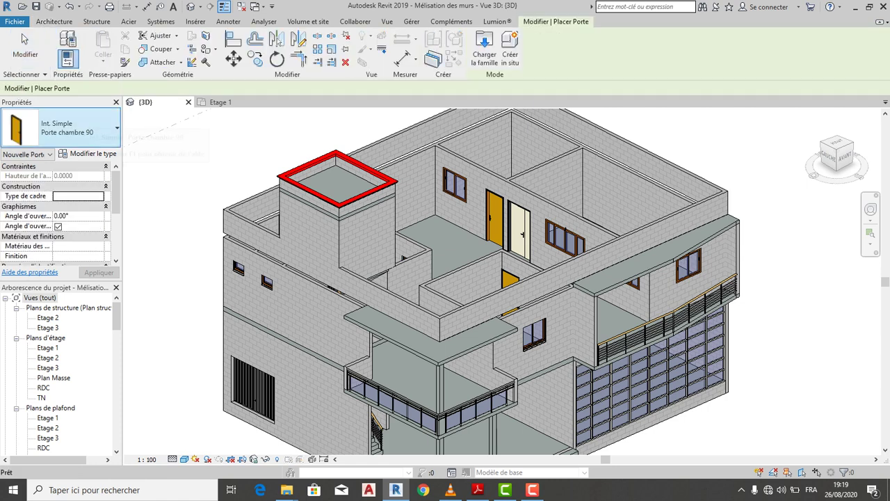
pyautogui.click(84, 127)
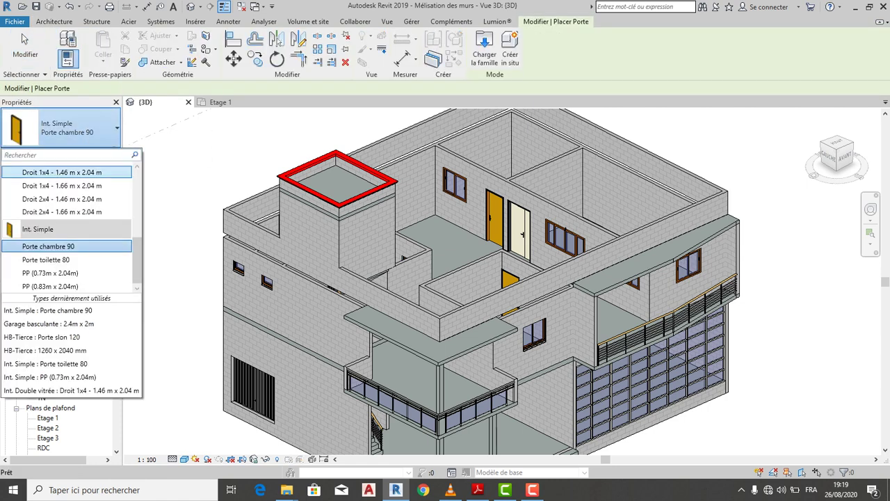
pyautogui.click(48, 246)
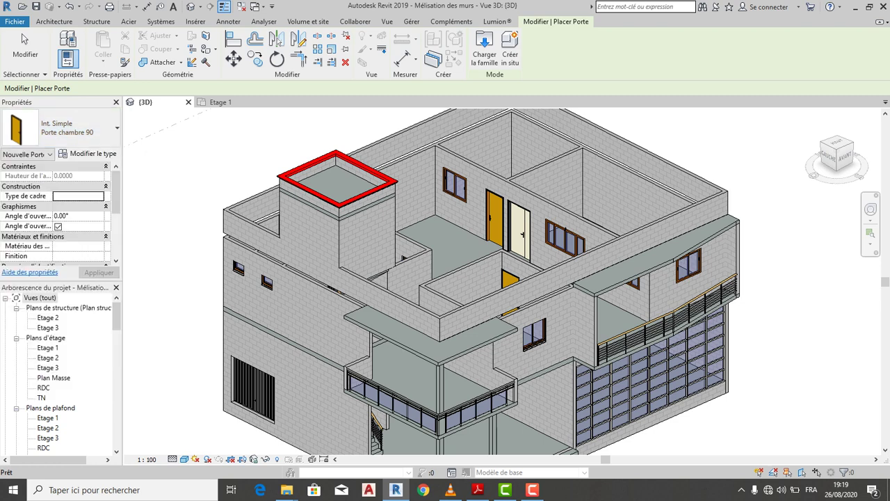
pyautogui.scroll(3, 368, 240)
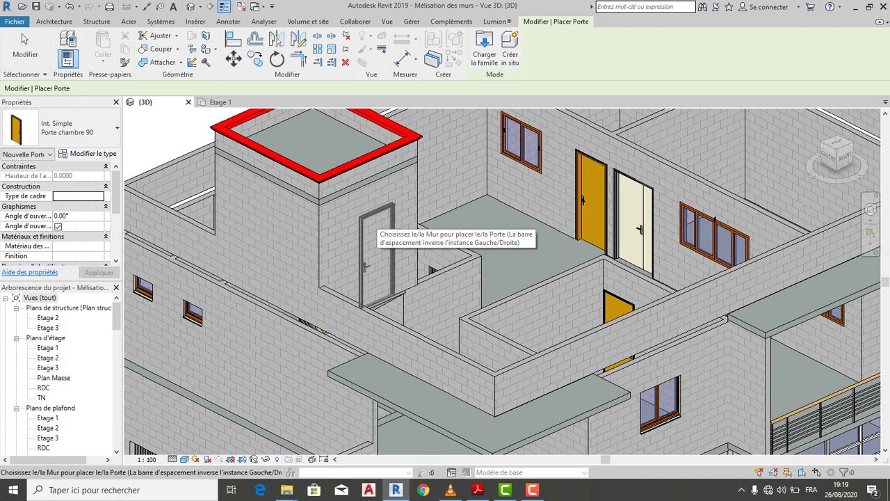
pyautogui.click(377, 257)
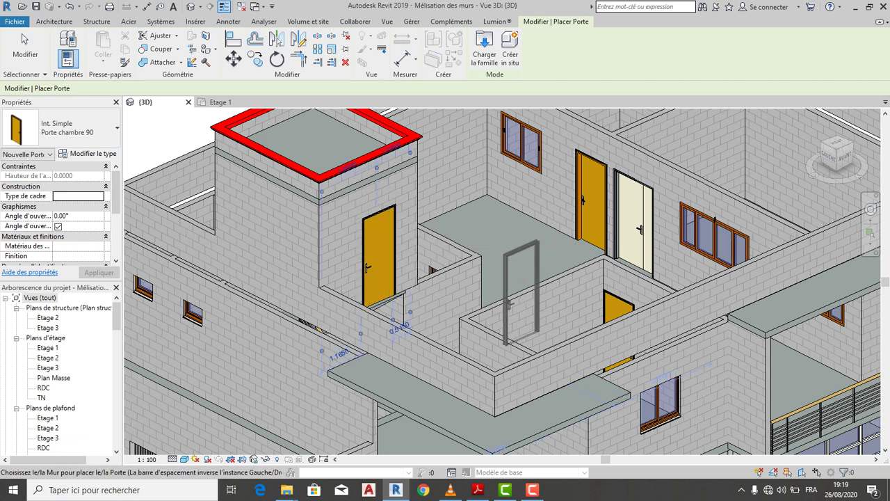
pyautogui.scroll(2, 495, 254)
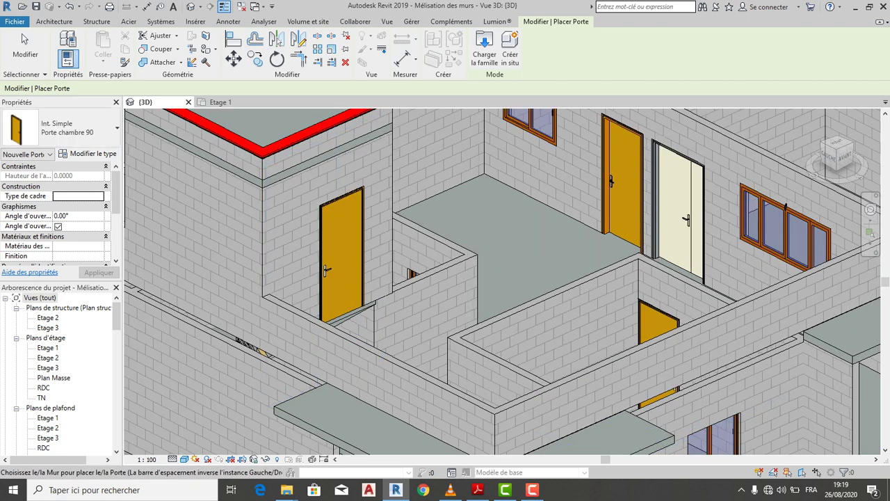
pyautogui.scroll(-2, 380, 235)
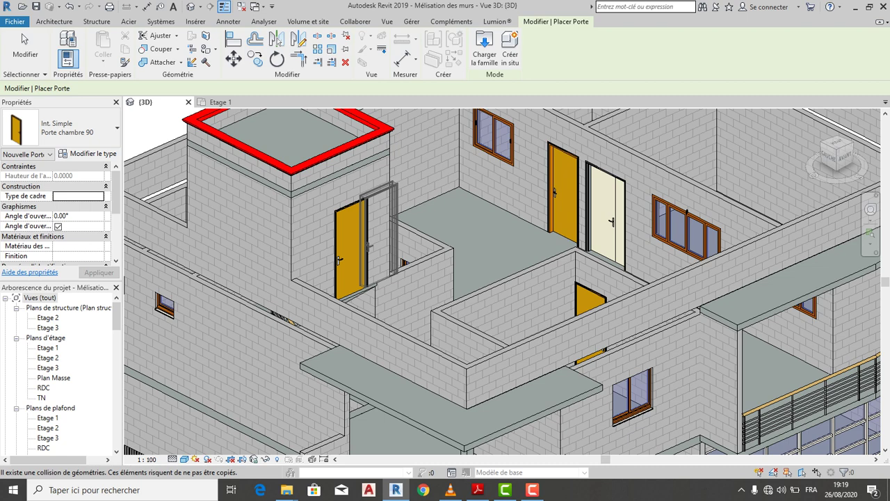
pyautogui.press('Escape')
# - Open the Etage 2 floor plan and select the Porte chambre 90 door in the rooftop stairwell's front wall
pyautogui.doubleClick(48, 357)
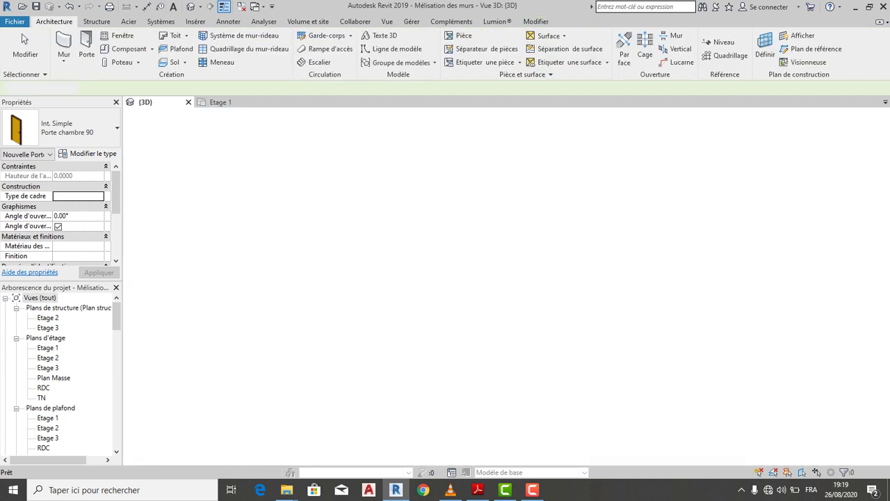
pyautogui.scroll(8, 403, 256)
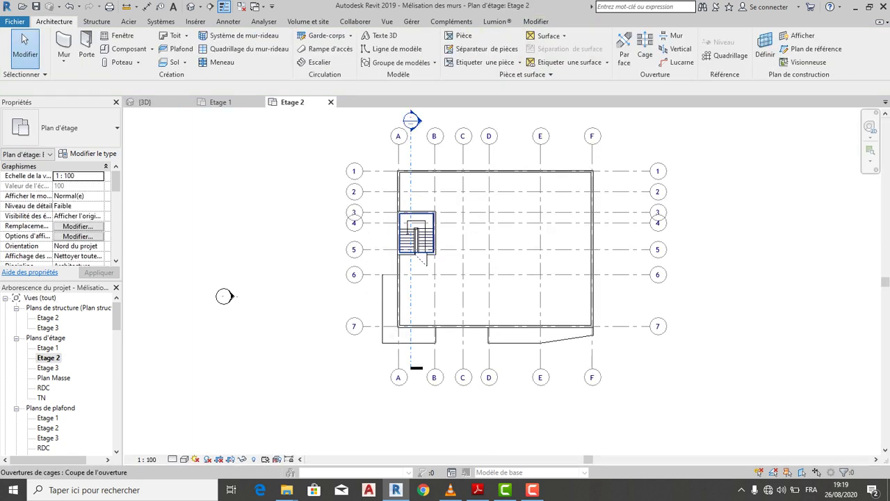
pyautogui.scroll(4, 468, 250)
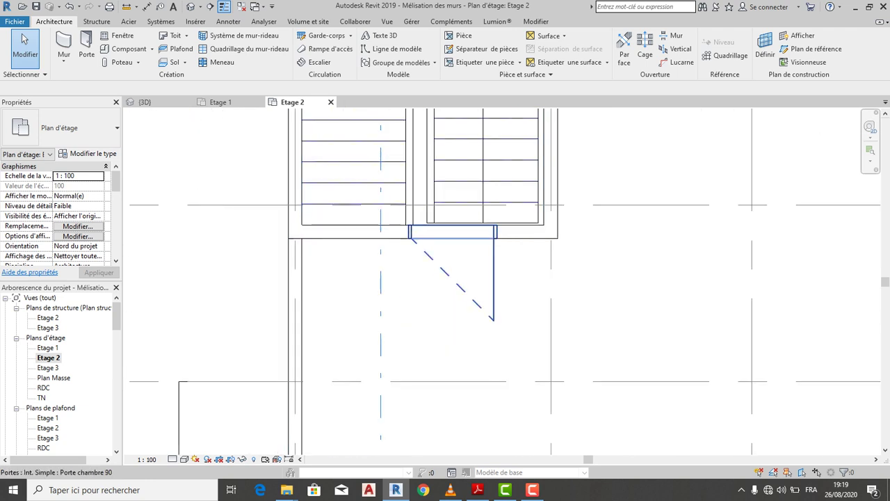
pyautogui.click(453, 228)
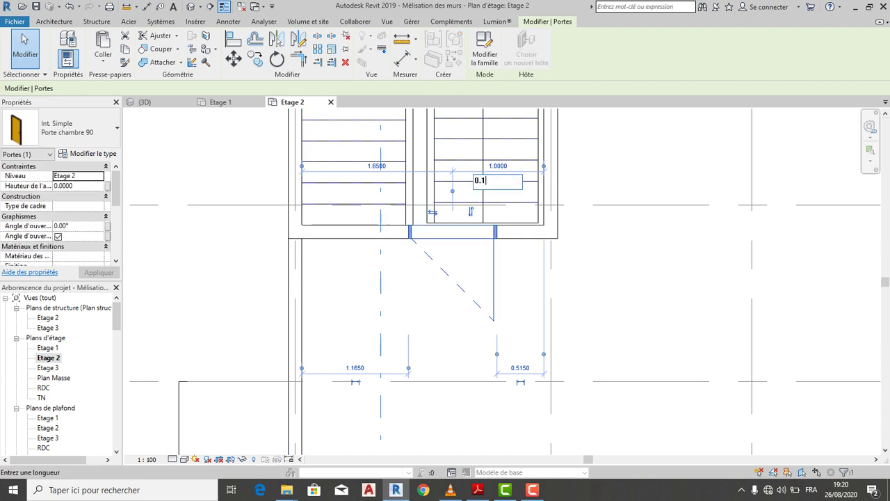
# - Try distances of 0.1 and 1 between the stairwell door's centre and the inner face of the side wall nearest axis B
pyautogui.press('Return')
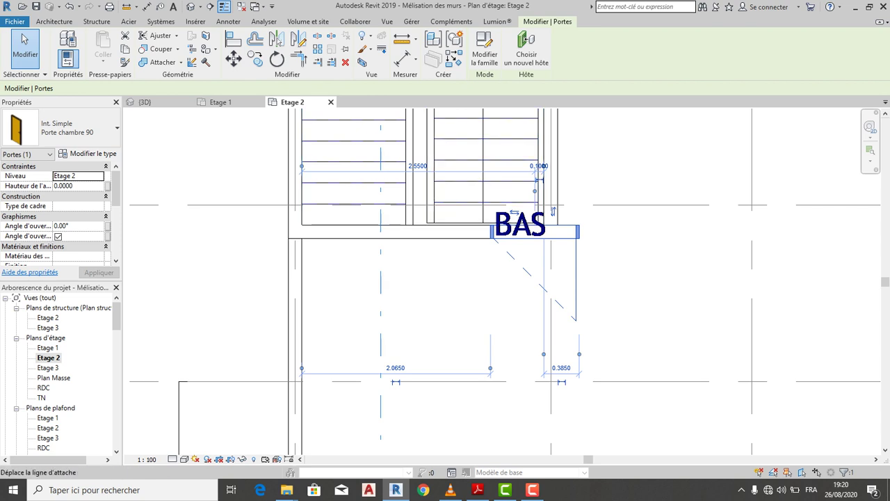
pyautogui.scroll(2, 543, 167)
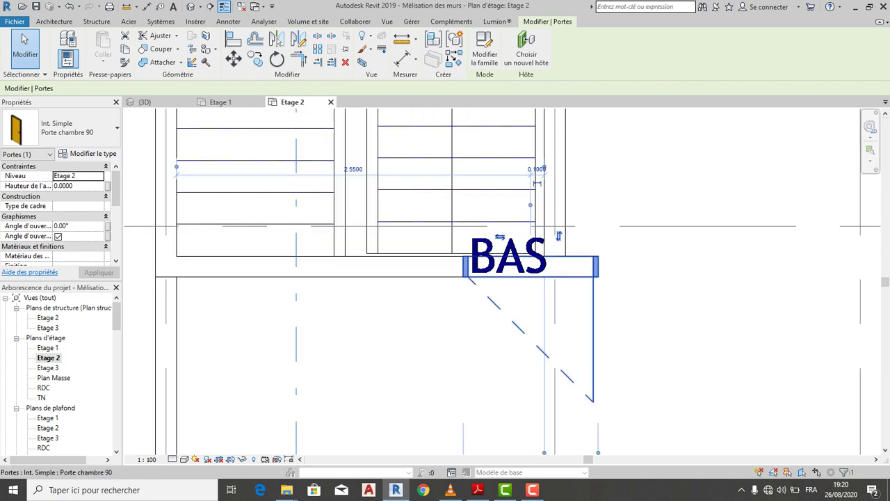
pyautogui.scroll(2, 535, 160)
pyautogui.scroll(2, 532, 177)
pyautogui.click(540, 179)
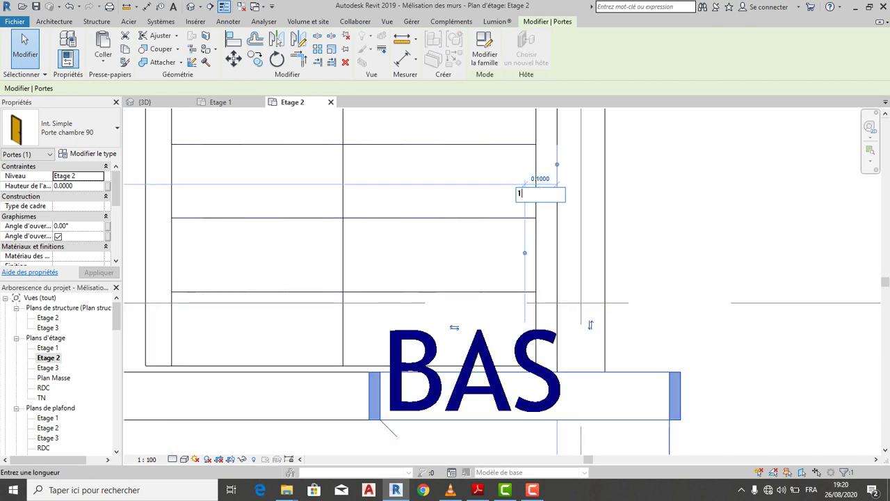
pyautogui.write('1')
pyautogui.press('Return')
pyautogui.scroll(-2, 348, 278)
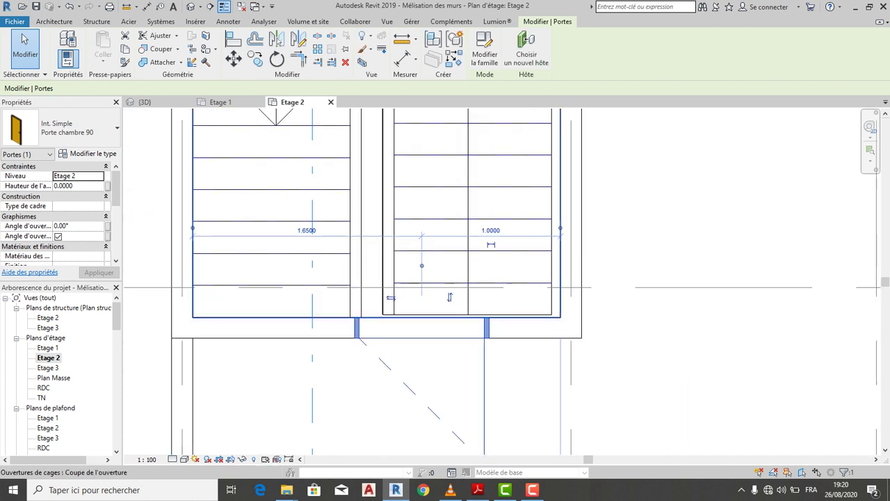
# - Set the distance from the stairwell door's centre to the inner face of the wall near axis B to 0.5 and deselect the door
pyautogui.click(490, 230)
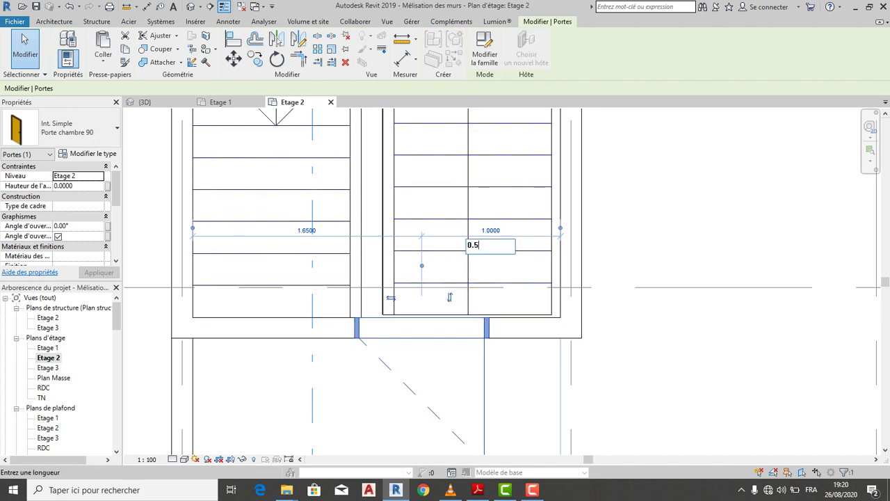
pyautogui.press('Return')
pyautogui.scroll(1, 597, 370)
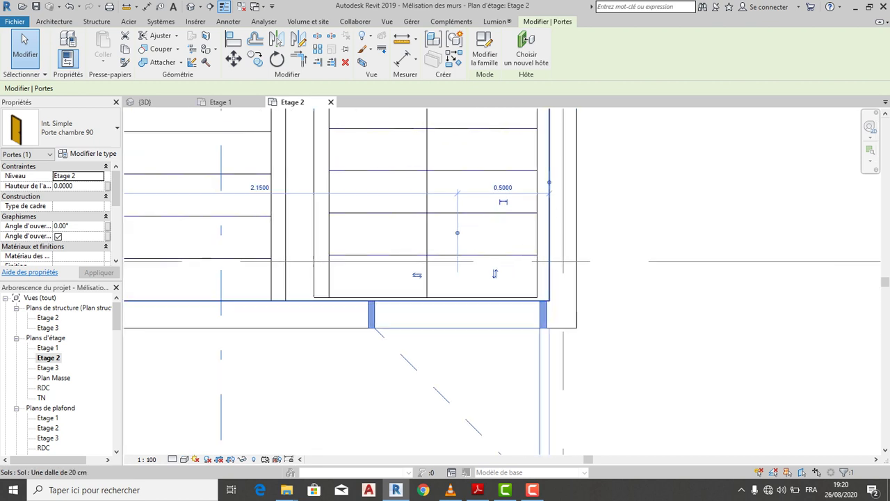
pyautogui.scroll(1, 593, 370)
pyautogui.click(593, 370)
pyautogui.scroll(1, 526, 340)
pyautogui.scroll(-1, 521, 342)
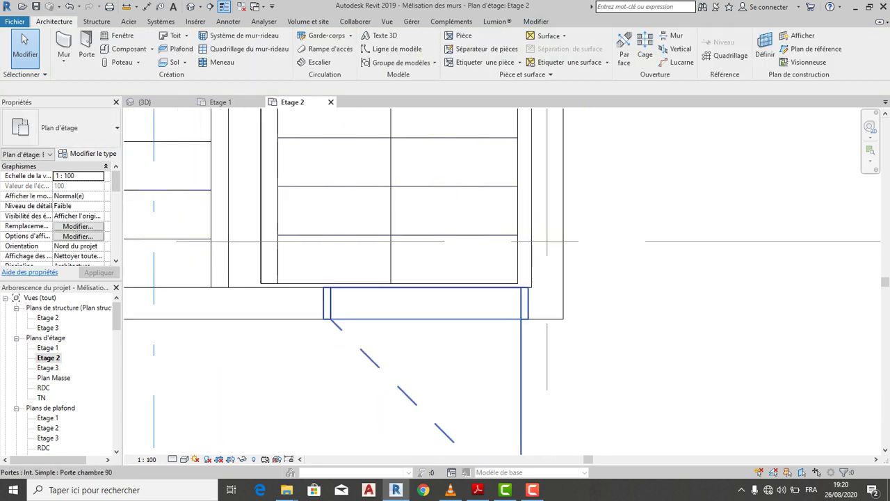
# - Set the Etage 2 floor plan's view scale to 1 : 25
pyautogui.scroll(-3, 502, 281)
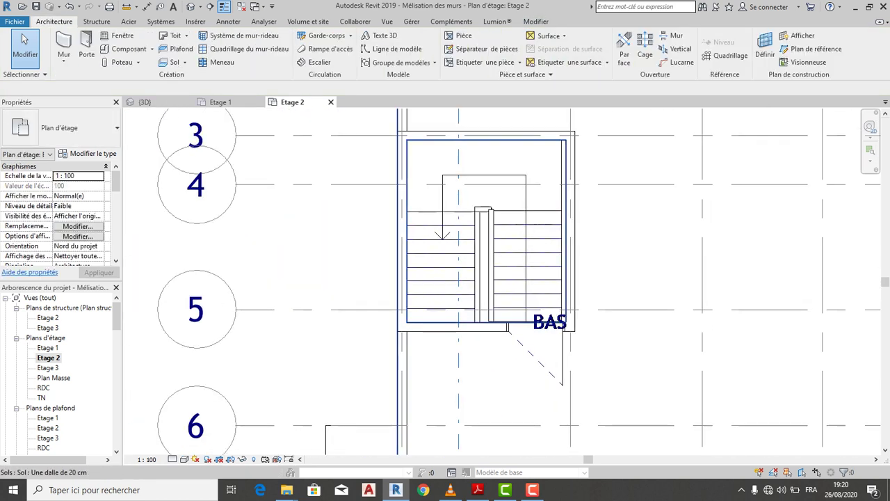
pyautogui.scroll(-2, 413, 238)
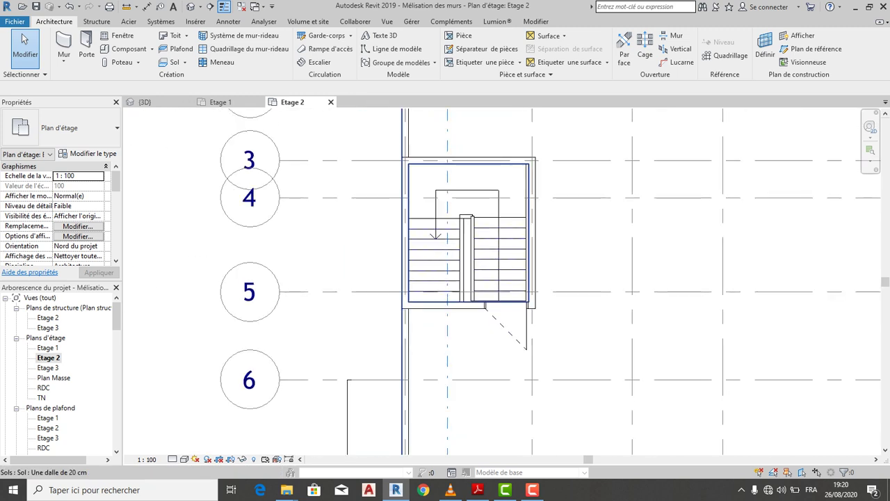
pyautogui.scroll(-1, 317, 290)
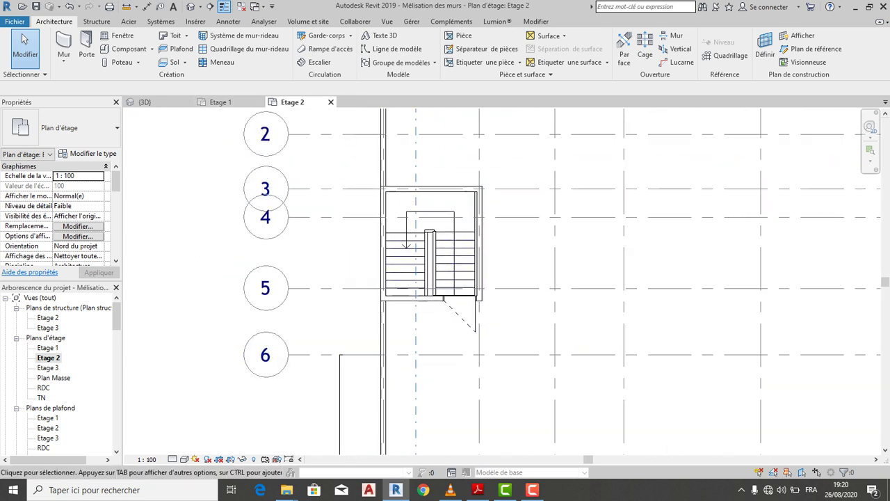
pyautogui.click(147, 459)
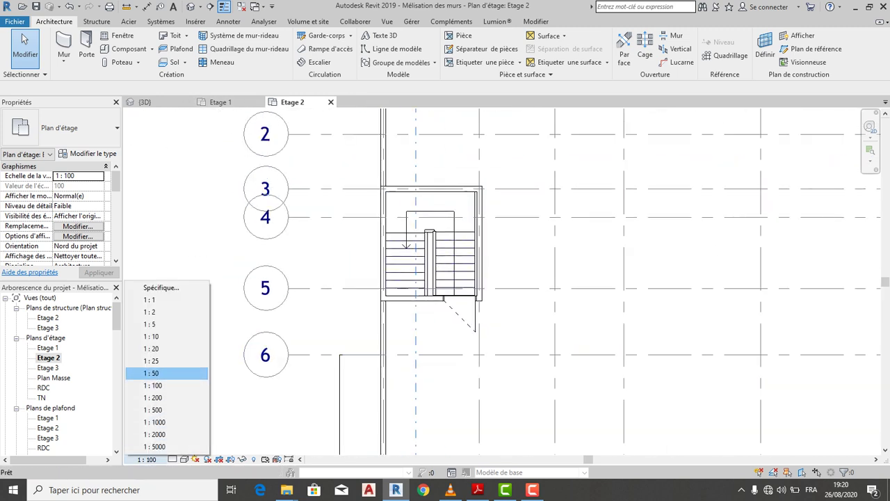
pyautogui.click(150, 360)
pyautogui.scroll(-3, 282, 339)
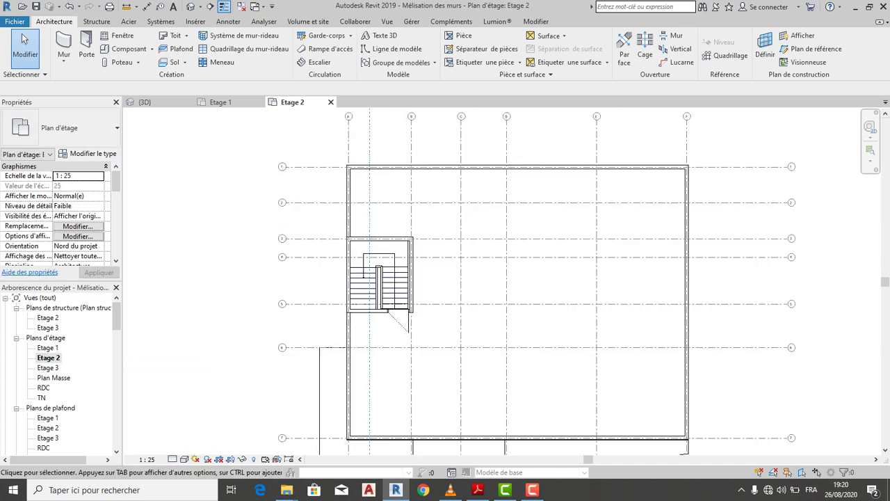
pyautogui.scroll(1, 667, 400)
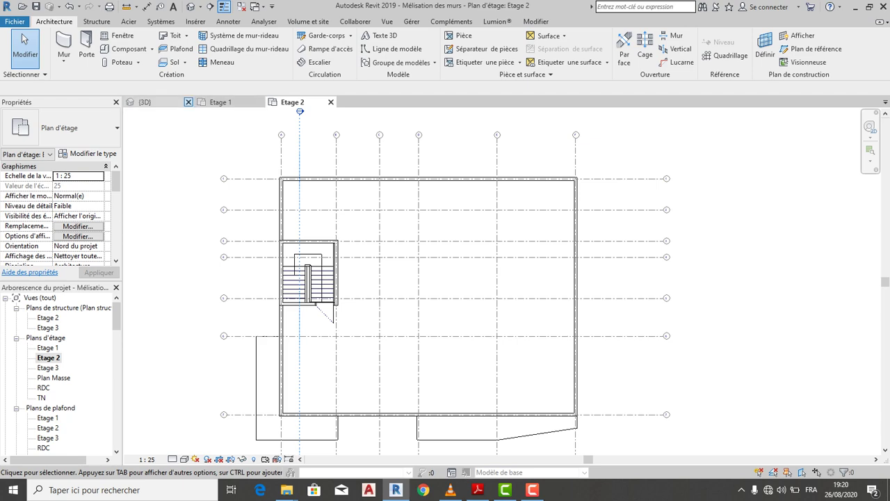
# - In the 3D view, reveal the hidden elements, unhide the Etage 2 floor slab, exit the reveal mode and clear the selection
pyautogui.click(143, 102)
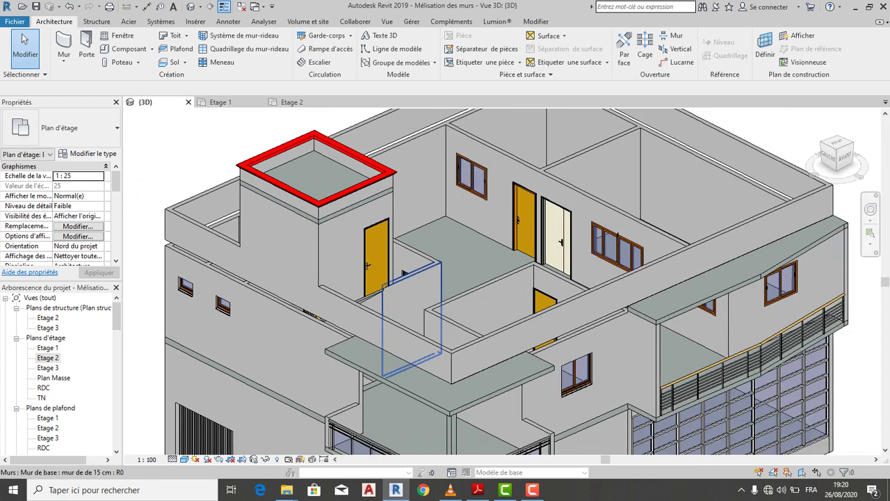
pyautogui.scroll(-2, 415, 375)
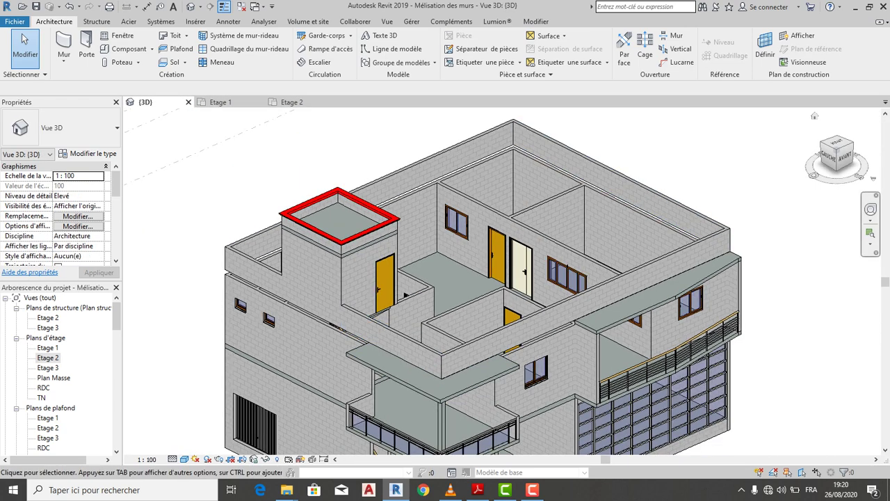
pyautogui.moveTo(842, 155); pyautogui.dragTo(839, 147)
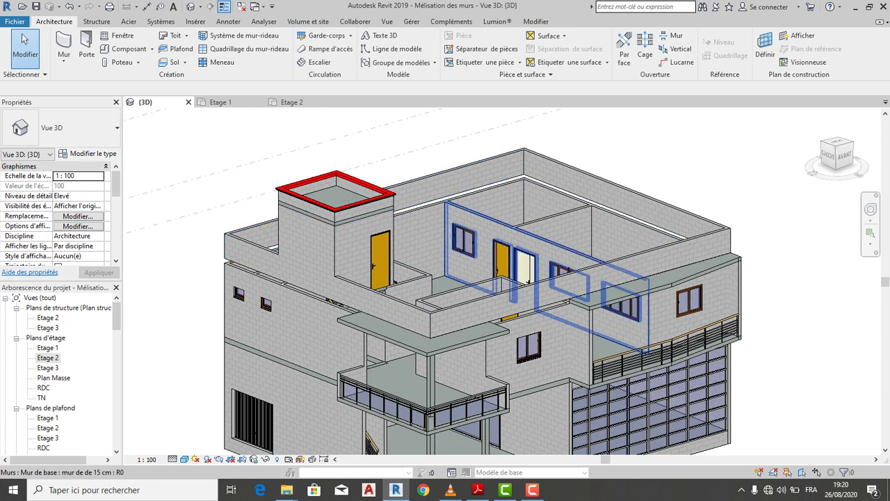
pyautogui.scroll(-1, 452, 189)
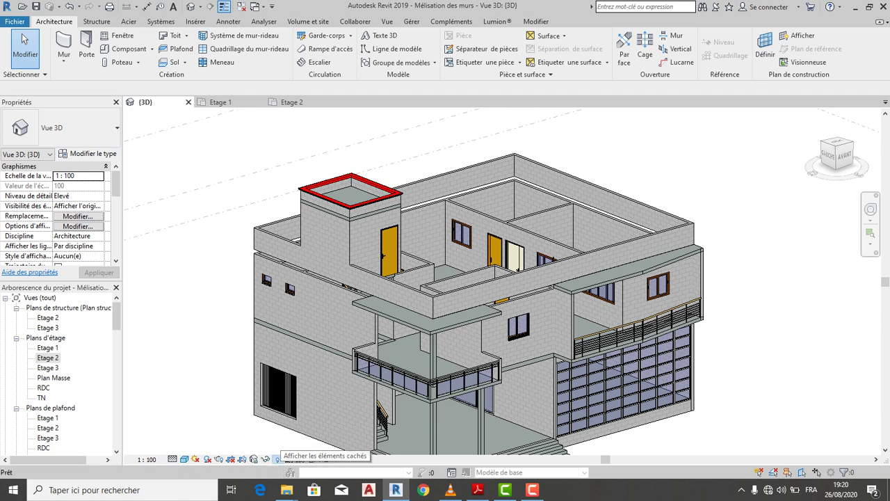
pyautogui.click(276, 458)
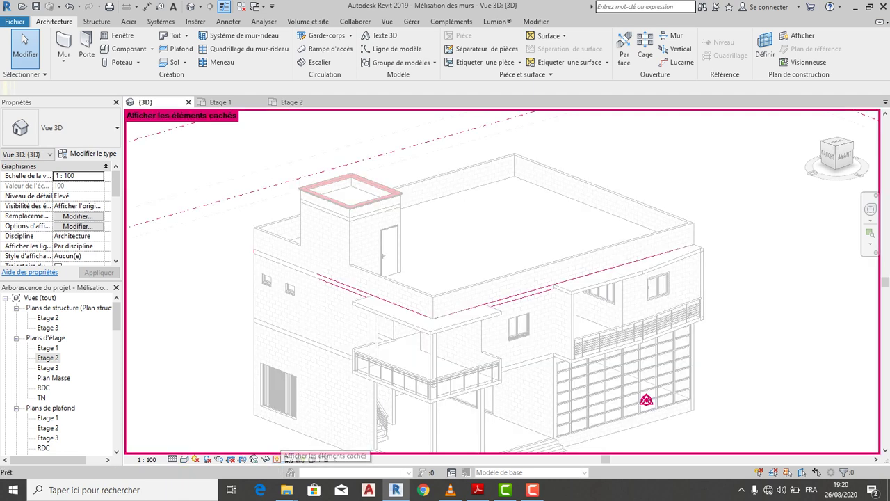
pyautogui.click(430, 253)
pyautogui.scroll(2, 430, 253)
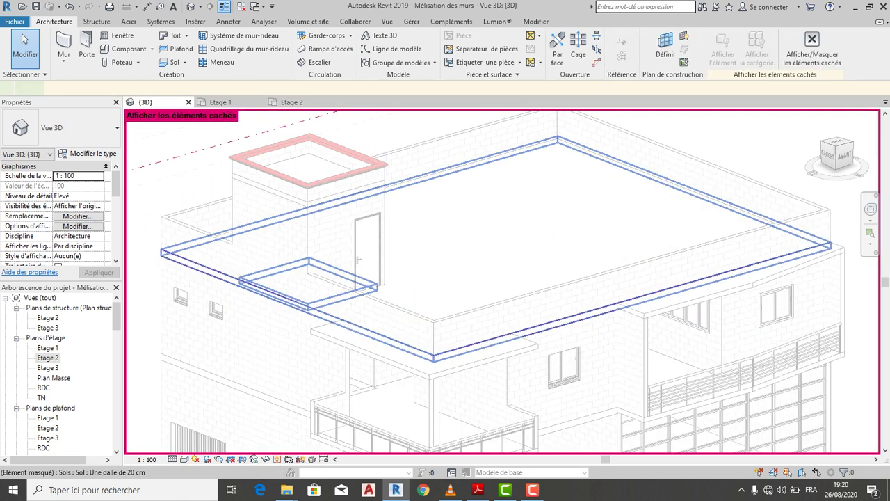
pyautogui.click(358, 259)
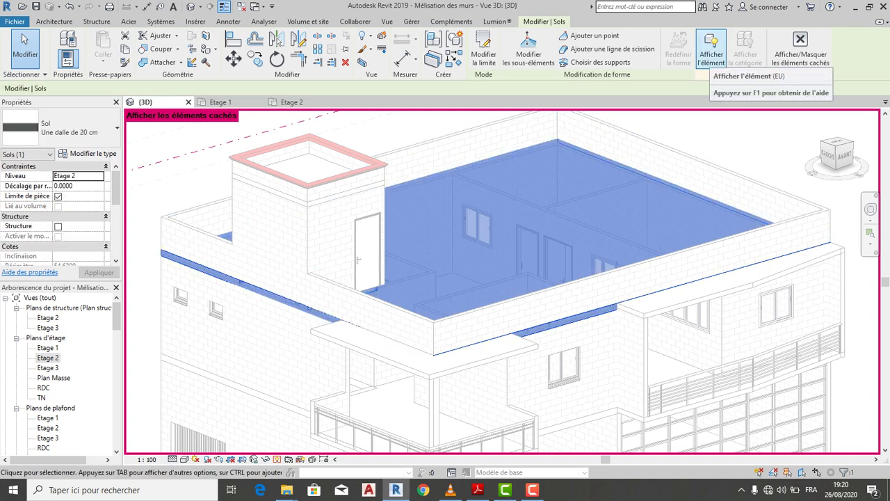
pyautogui.click(711, 50)
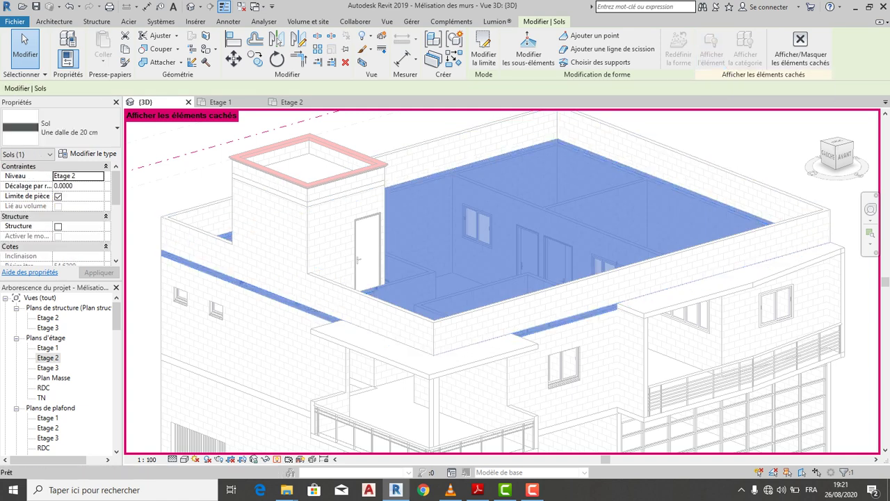
pyautogui.click(800, 49)
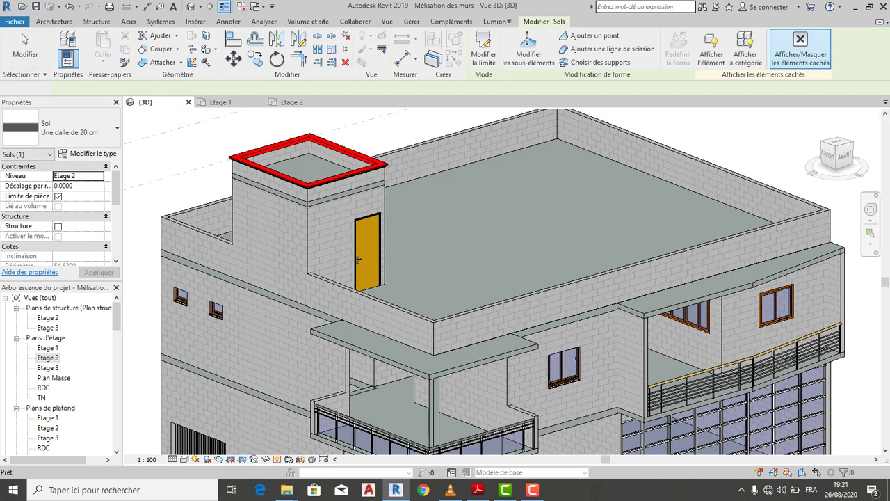
pyautogui.scroll(-2, 460, 233)
pyautogui.press('Escape')
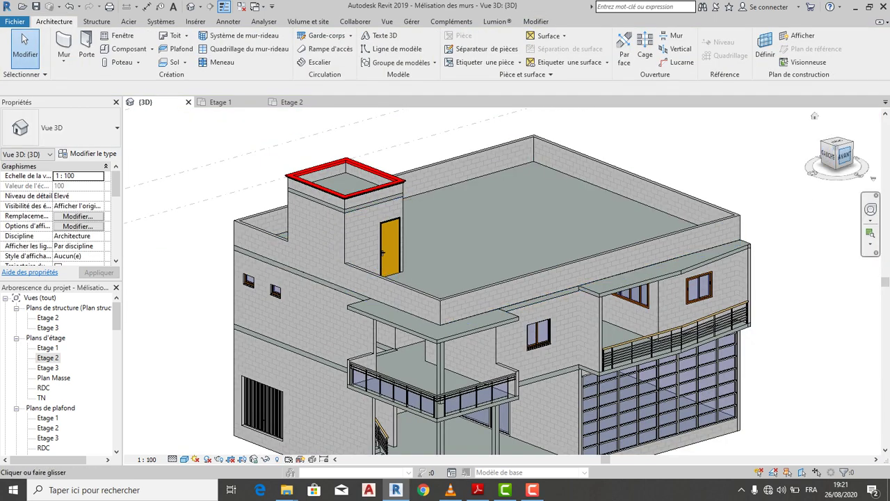
# - Examine the villa's front and right facades and the roof terrace with its stairwell door in the 3D view
pyautogui.moveTo(845, 157)
pyautogui.mouseDown()
pyautogui.moveTo(816, 139)
pyautogui.moveTo(797, 153)
pyautogui.mouseUp()
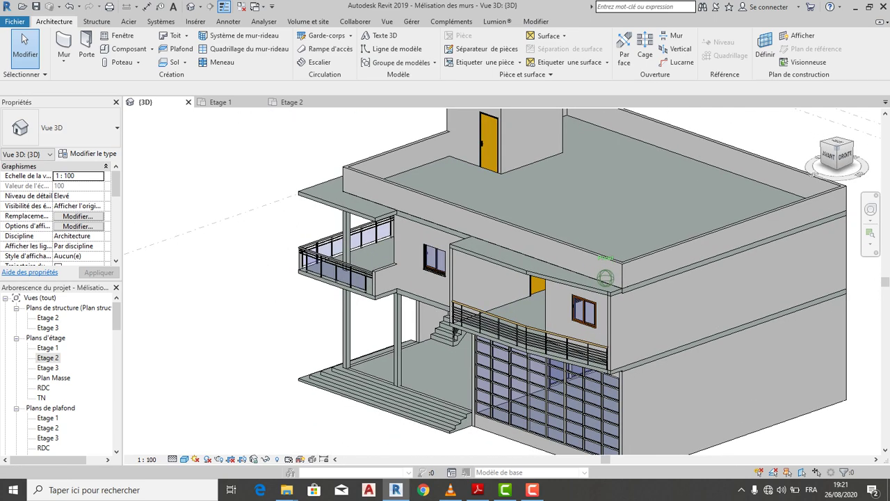
pyautogui.moveTo(793, 258); pyautogui.dragTo(634, 282, button='middle')
pyautogui.scroll(-1, 699, 210)
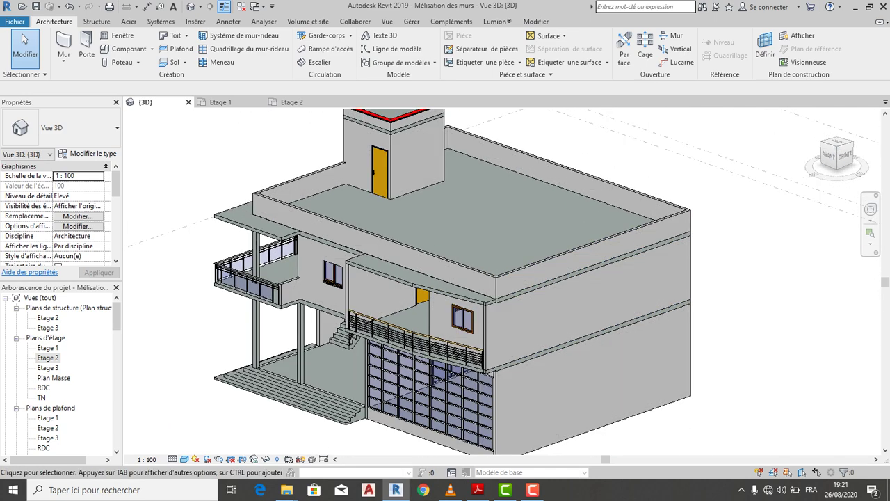
pyautogui.scroll(-1, 576, 329)
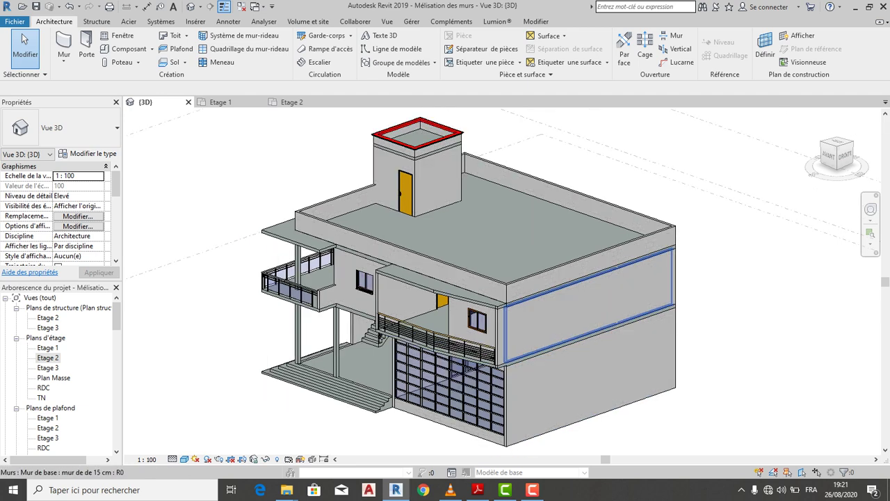